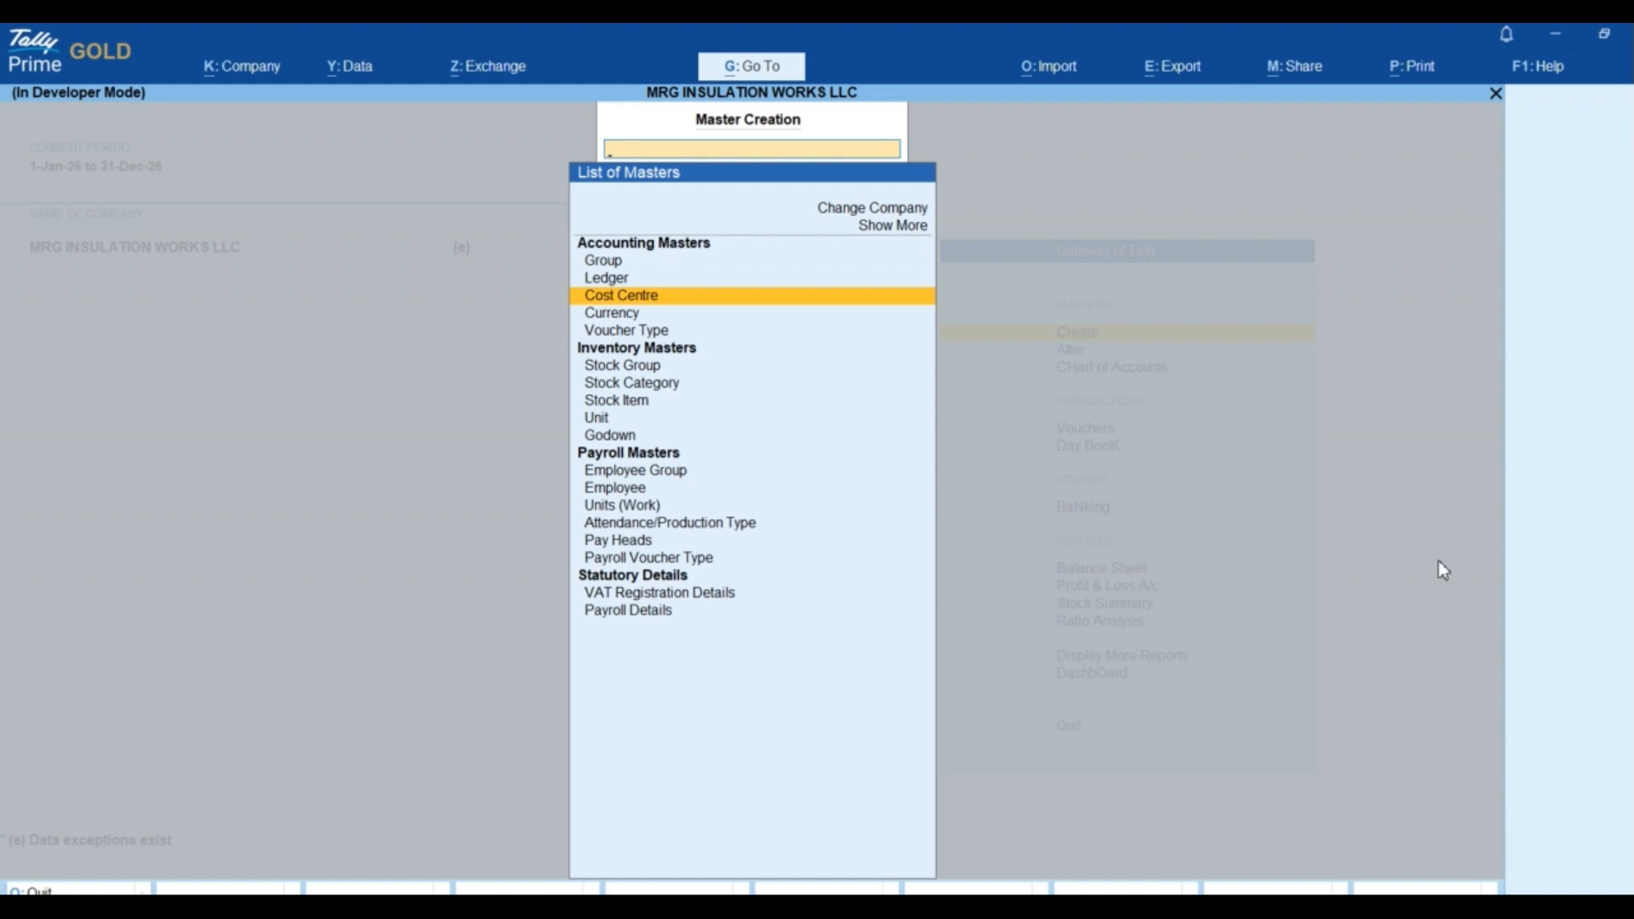
pyautogui.press('Return')
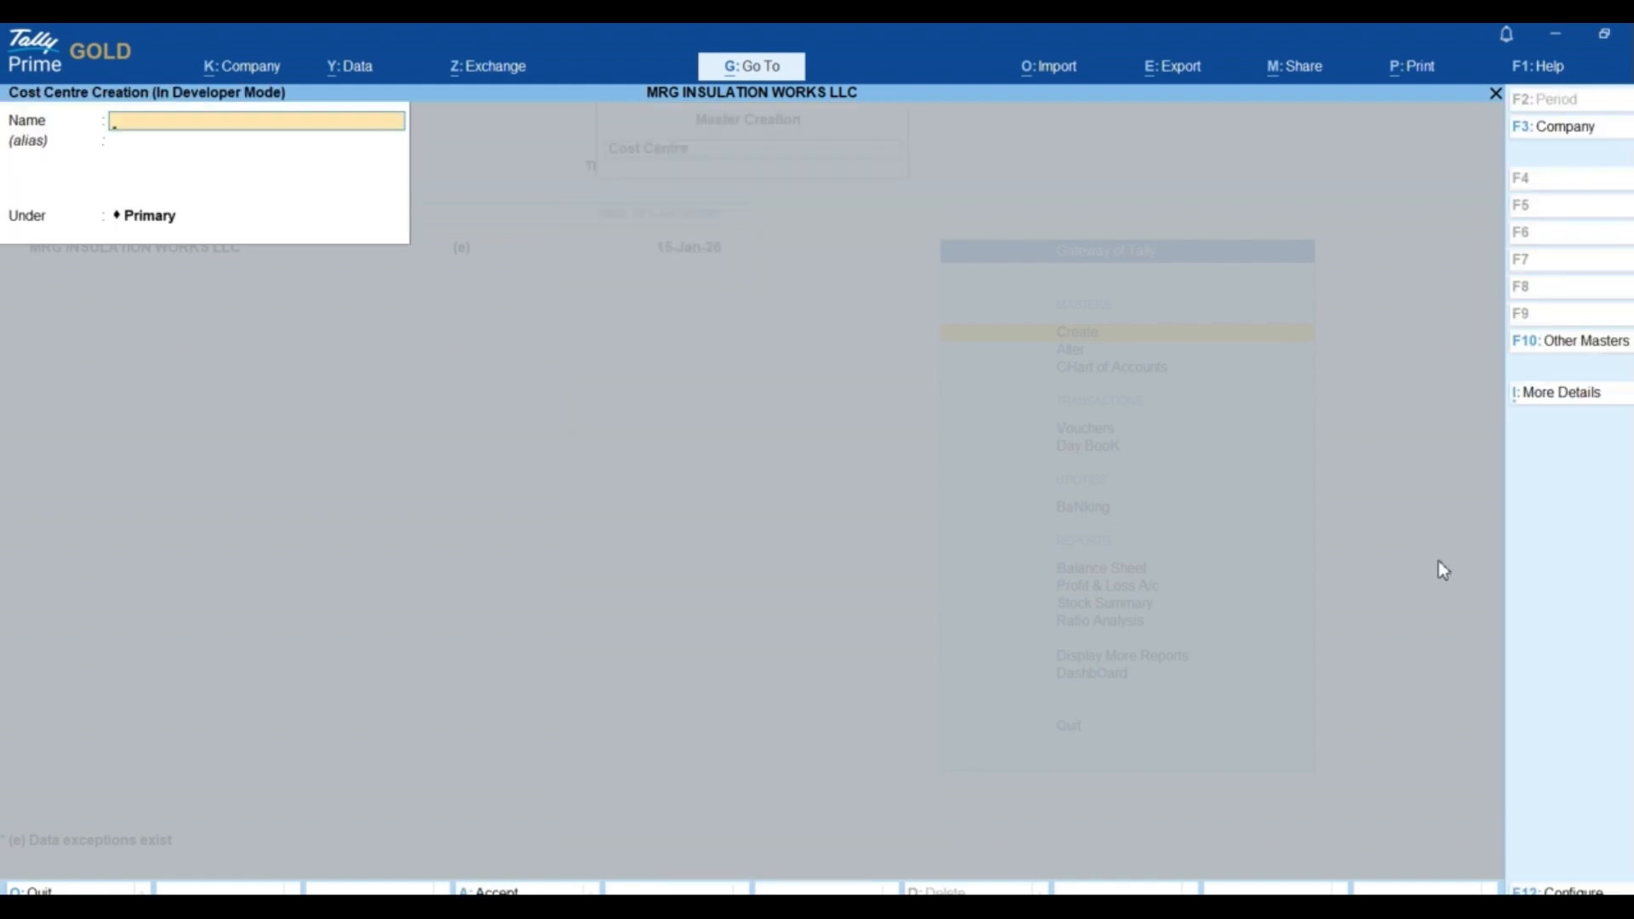
pyautogui.press('Escape')
pyautogui.press('Escape')
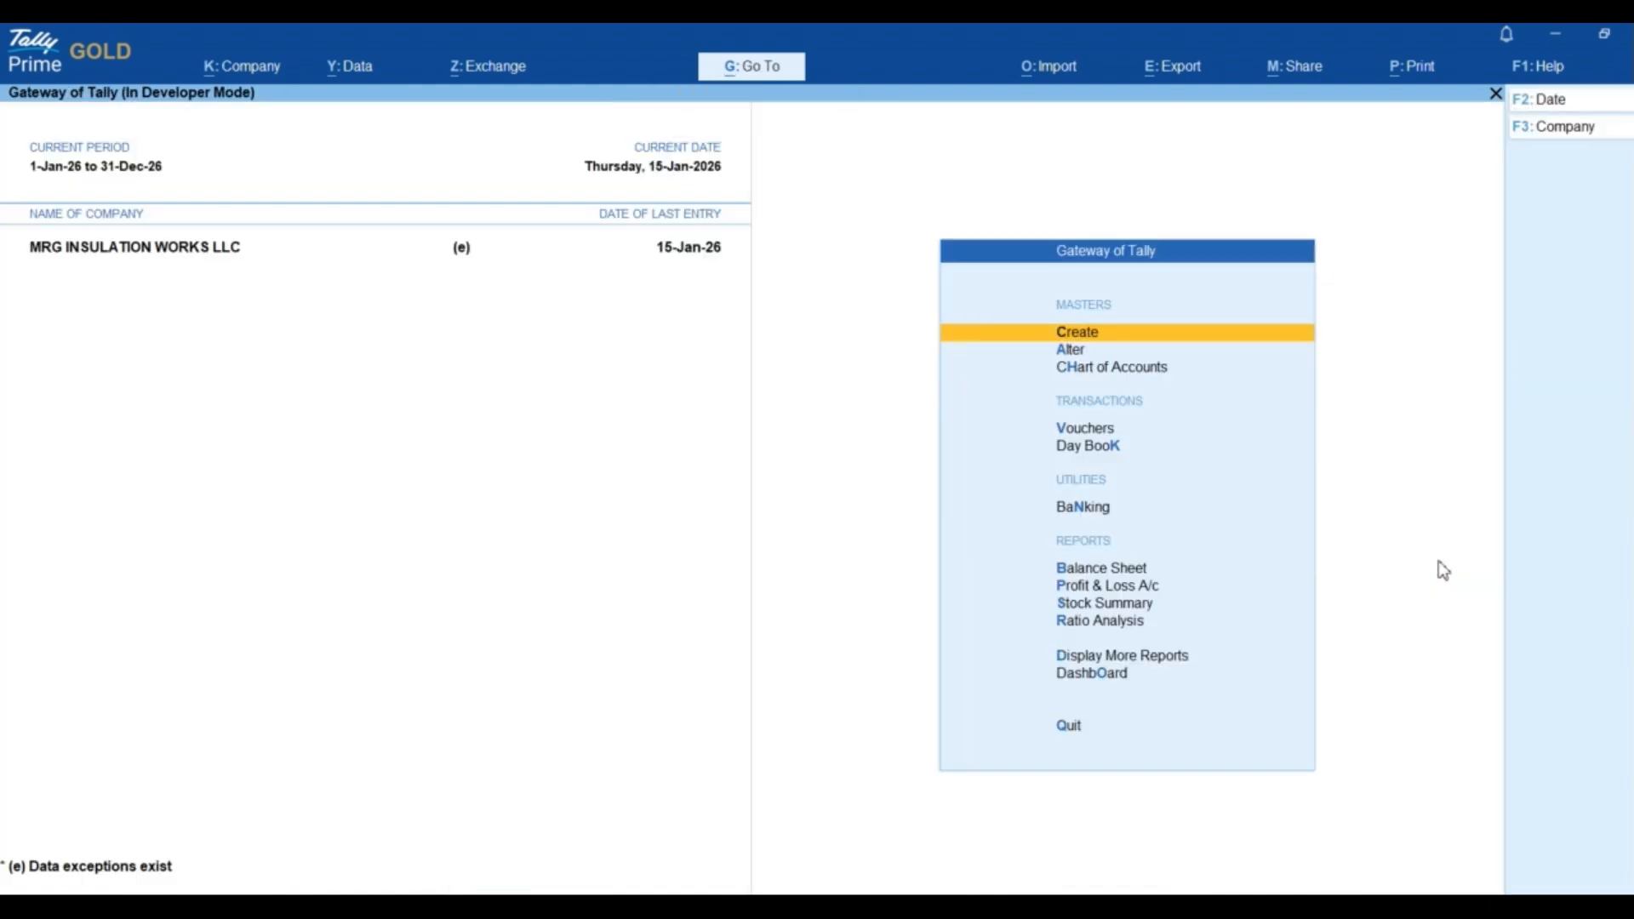
# - In the local TDL configuration, set GP Main.txt from the MRG Group folder to load
pyautogui.hotkey('ctrl', 'alt', 't')
pyautogui.press('F4')
pyautogui.press('Return')
pyautogui.press('Return')
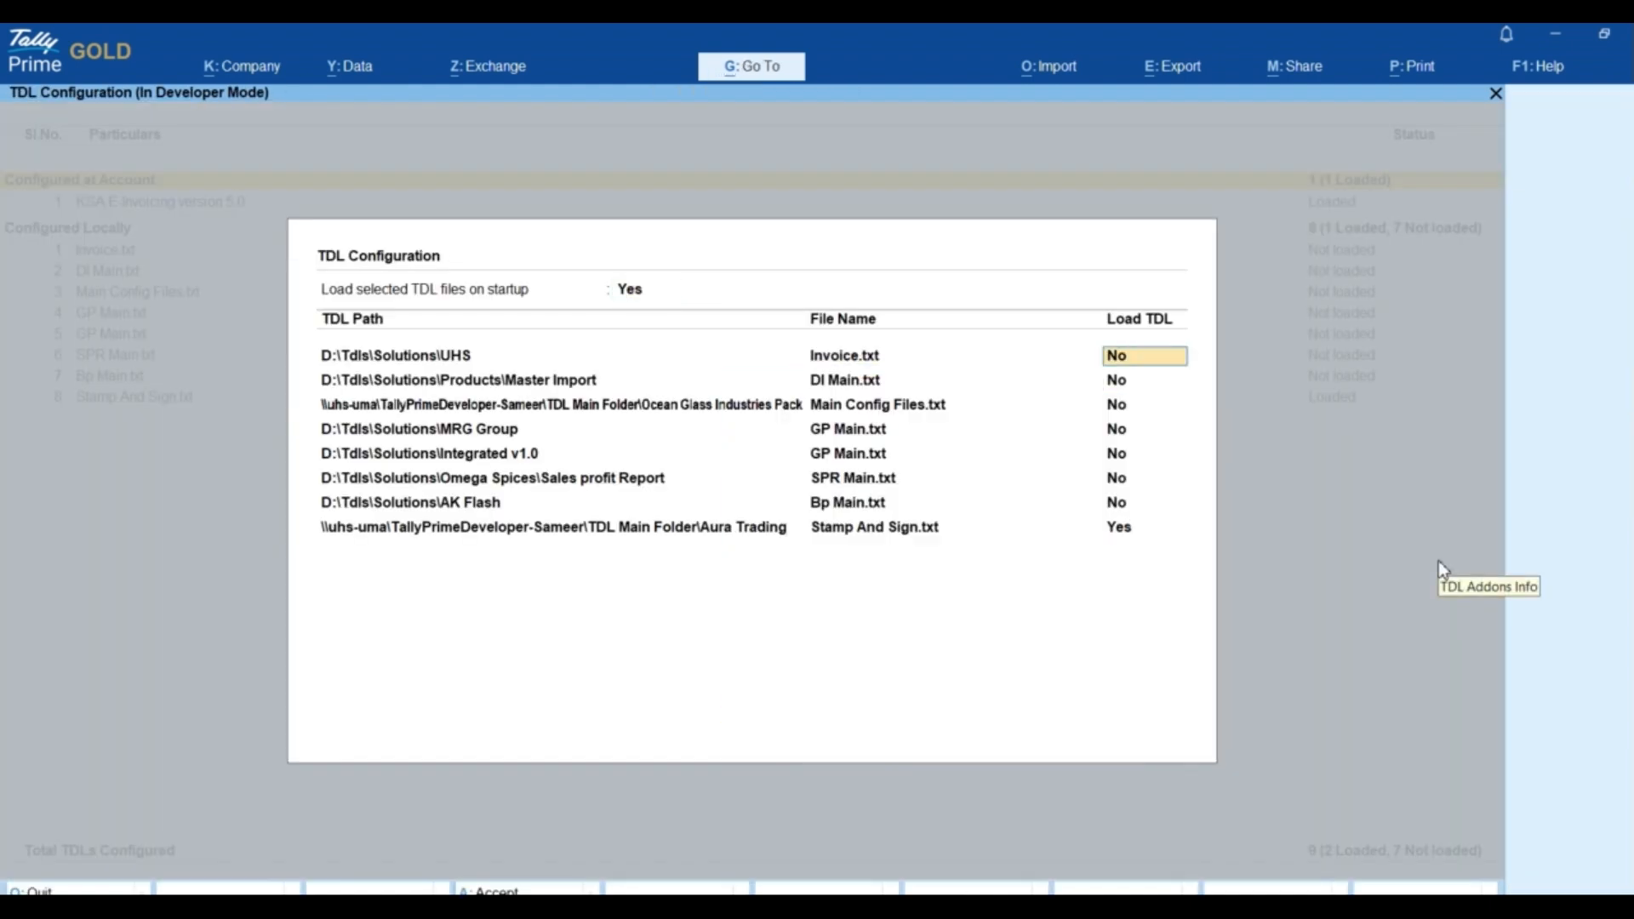
pyautogui.press('Down')
pyautogui.press('Return')
pyautogui.press('Return')
pyautogui.press('Down')
pyautogui.write('y')
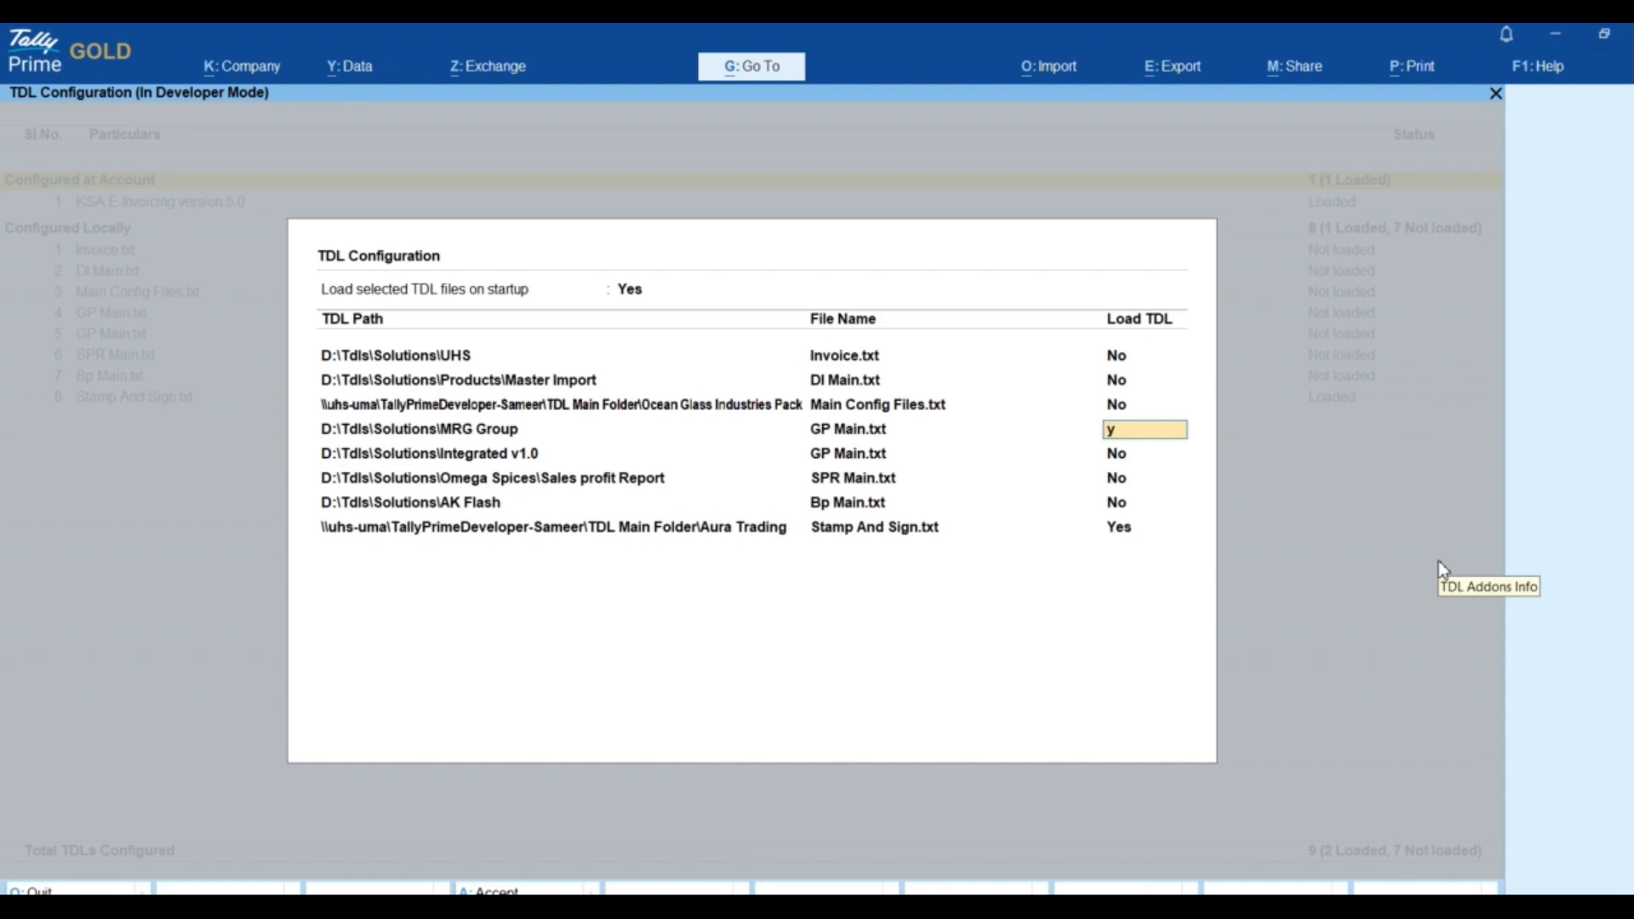
# - Set Stamp And Sign.txt not to load, save the TDL configuration and return to the gateway
pyautogui.press('Down')
pyautogui.press('Down')
pyautogui.press('Down')
pyautogui.press('Down')
pyautogui.write('n')
pyautogui.press('Return')
pyautogui.hotkey('ctrl', 'a')
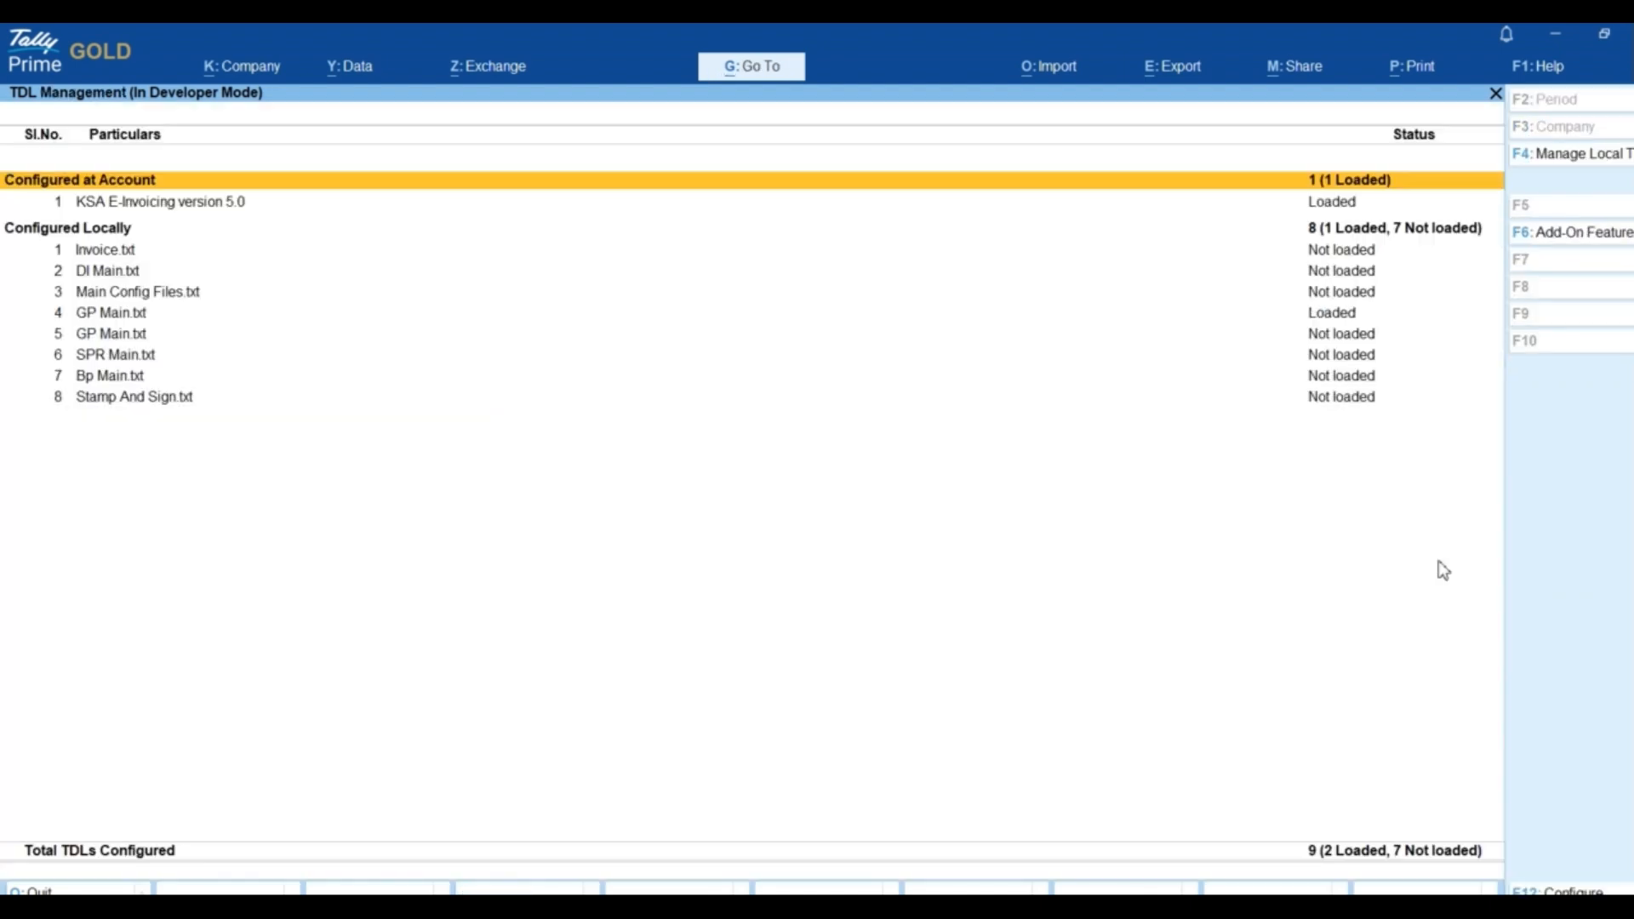
pyautogui.press('Escape')
# - Start a new cost centre master and name the project Sc2203, without an alias
pyautogui.press('Return')
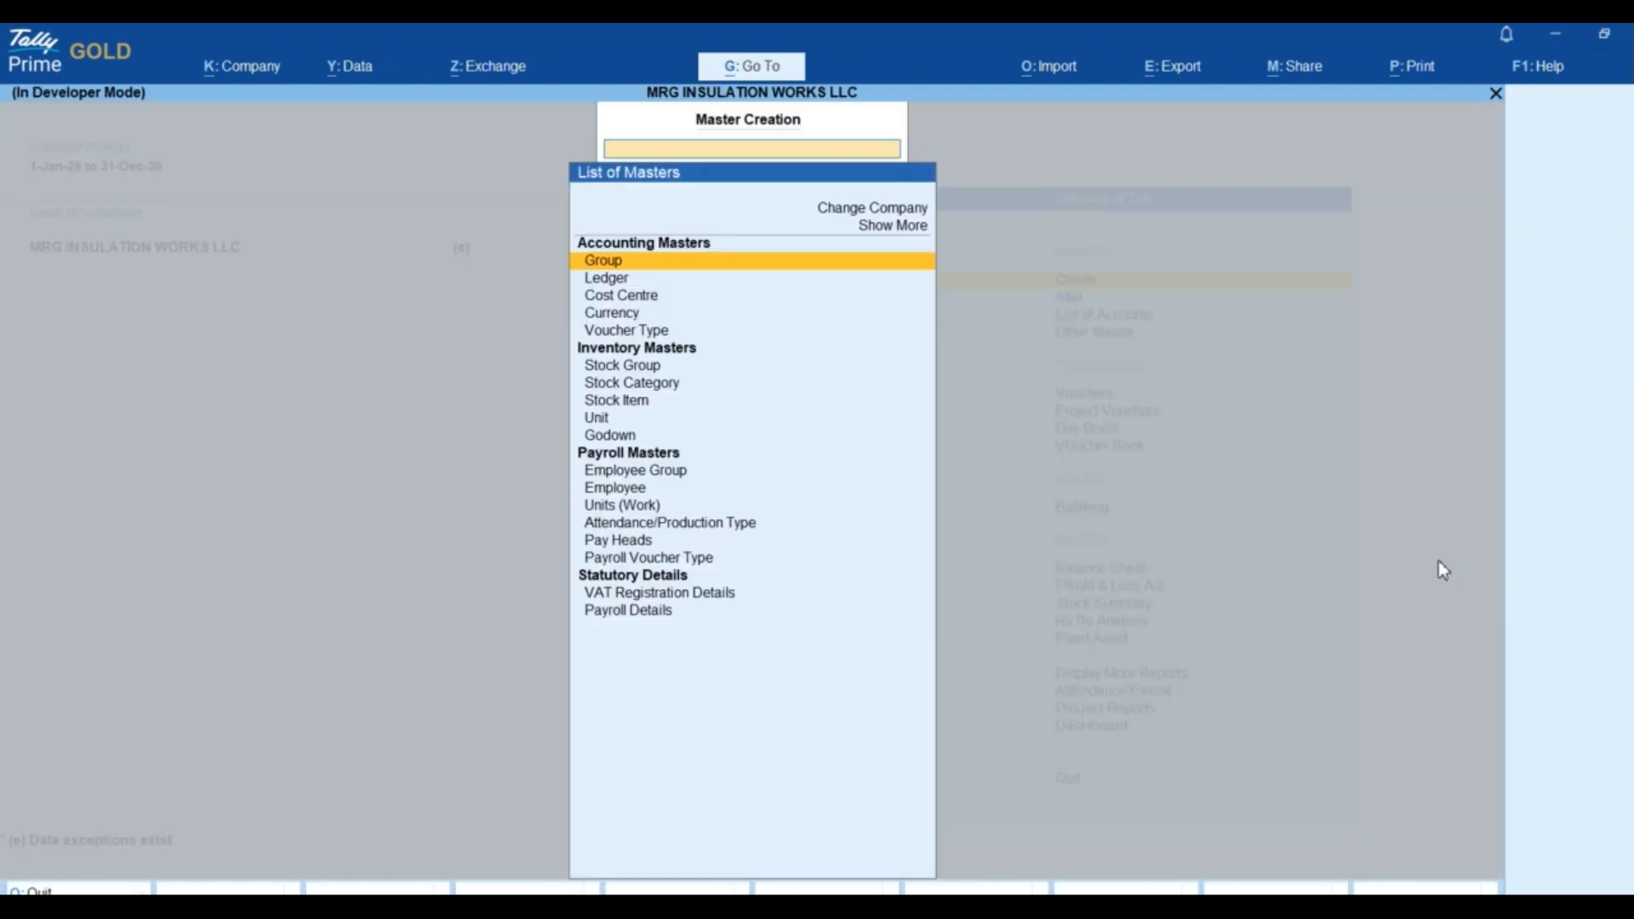
pyautogui.press('Down')
pyautogui.press('Down')
pyautogui.press('Return')
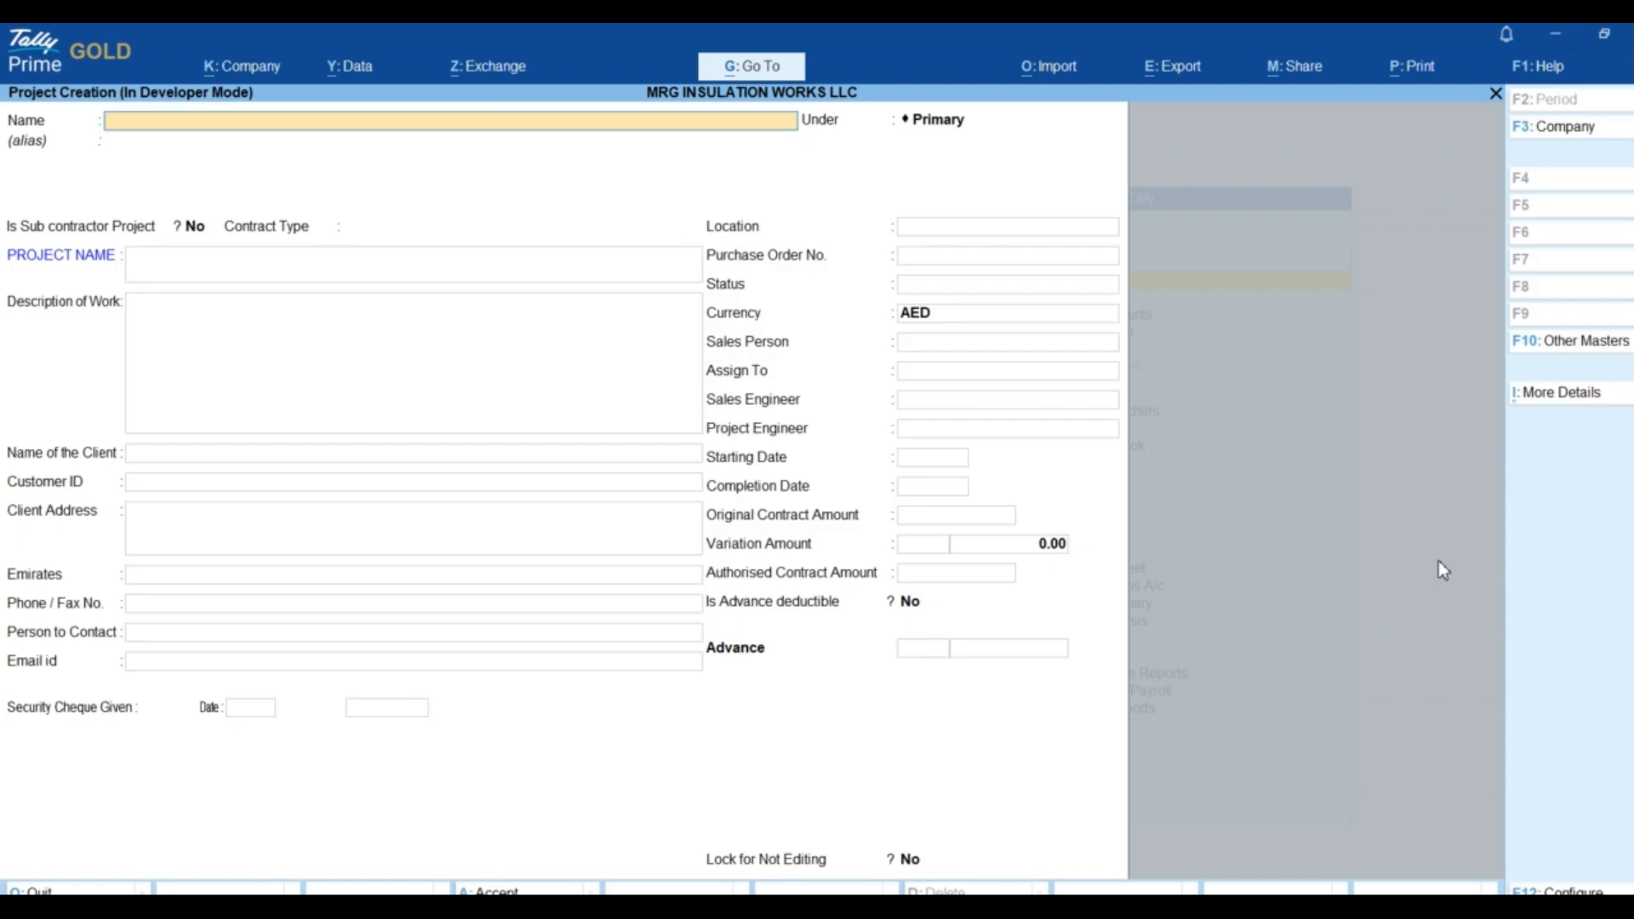
pyautogui.write('Sc')
pyautogui.press('Return')
pyautogui.press('BackSpace')
pyautogui.write('220')
pyautogui.press('Num_Lock')
pyautogui.write('3')
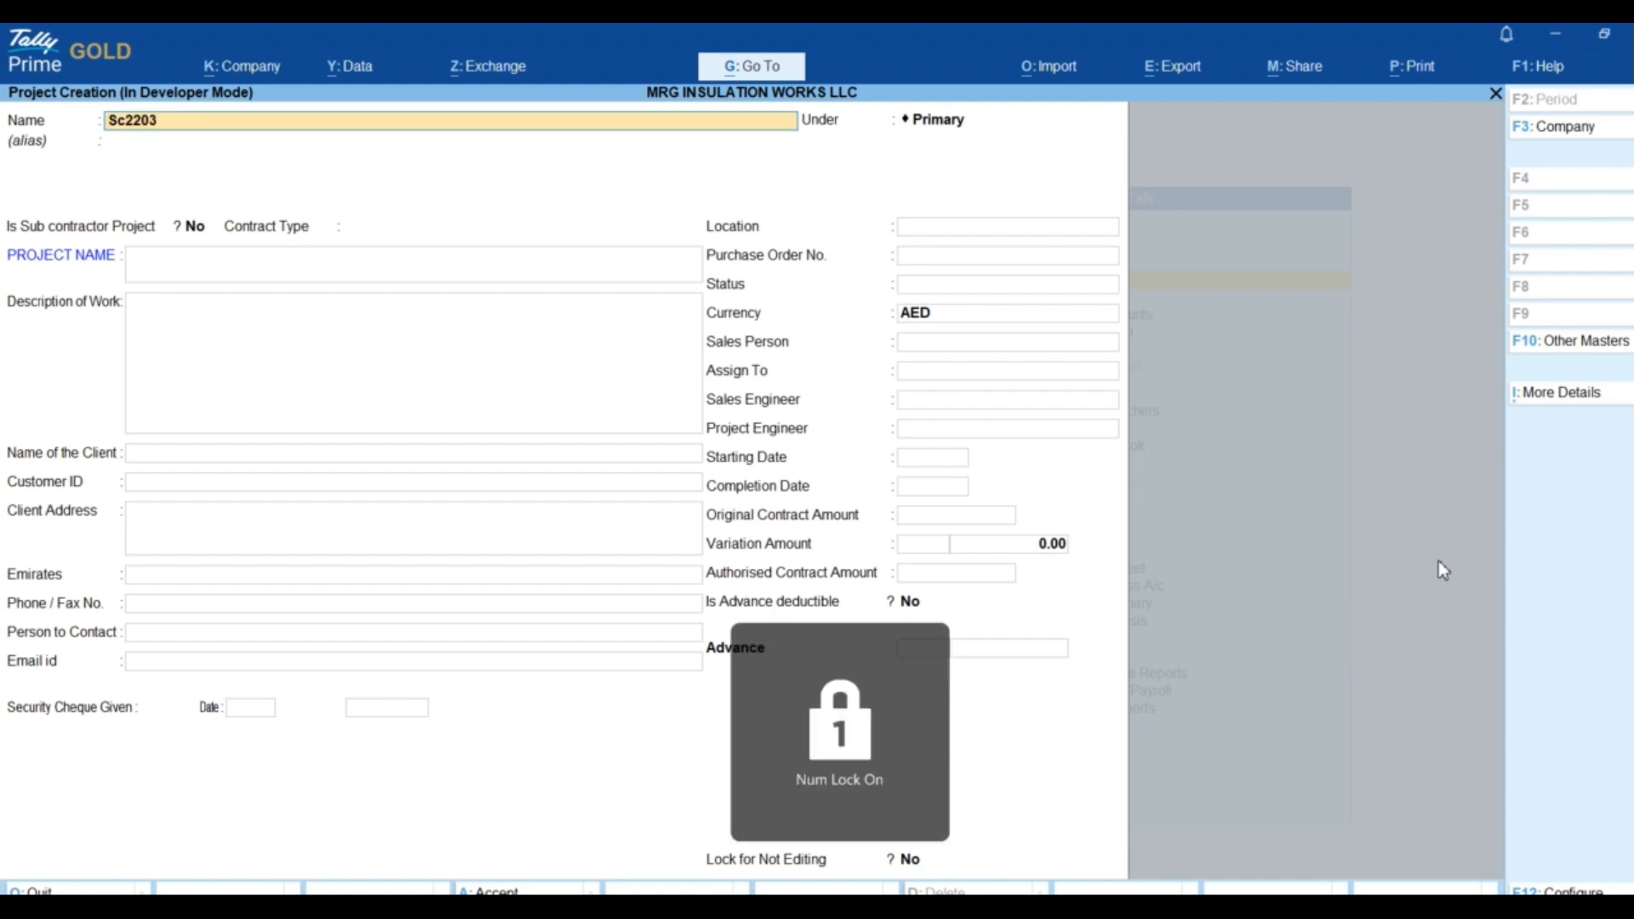
pyautogui.press('Return')
pyautogui.press('Return')
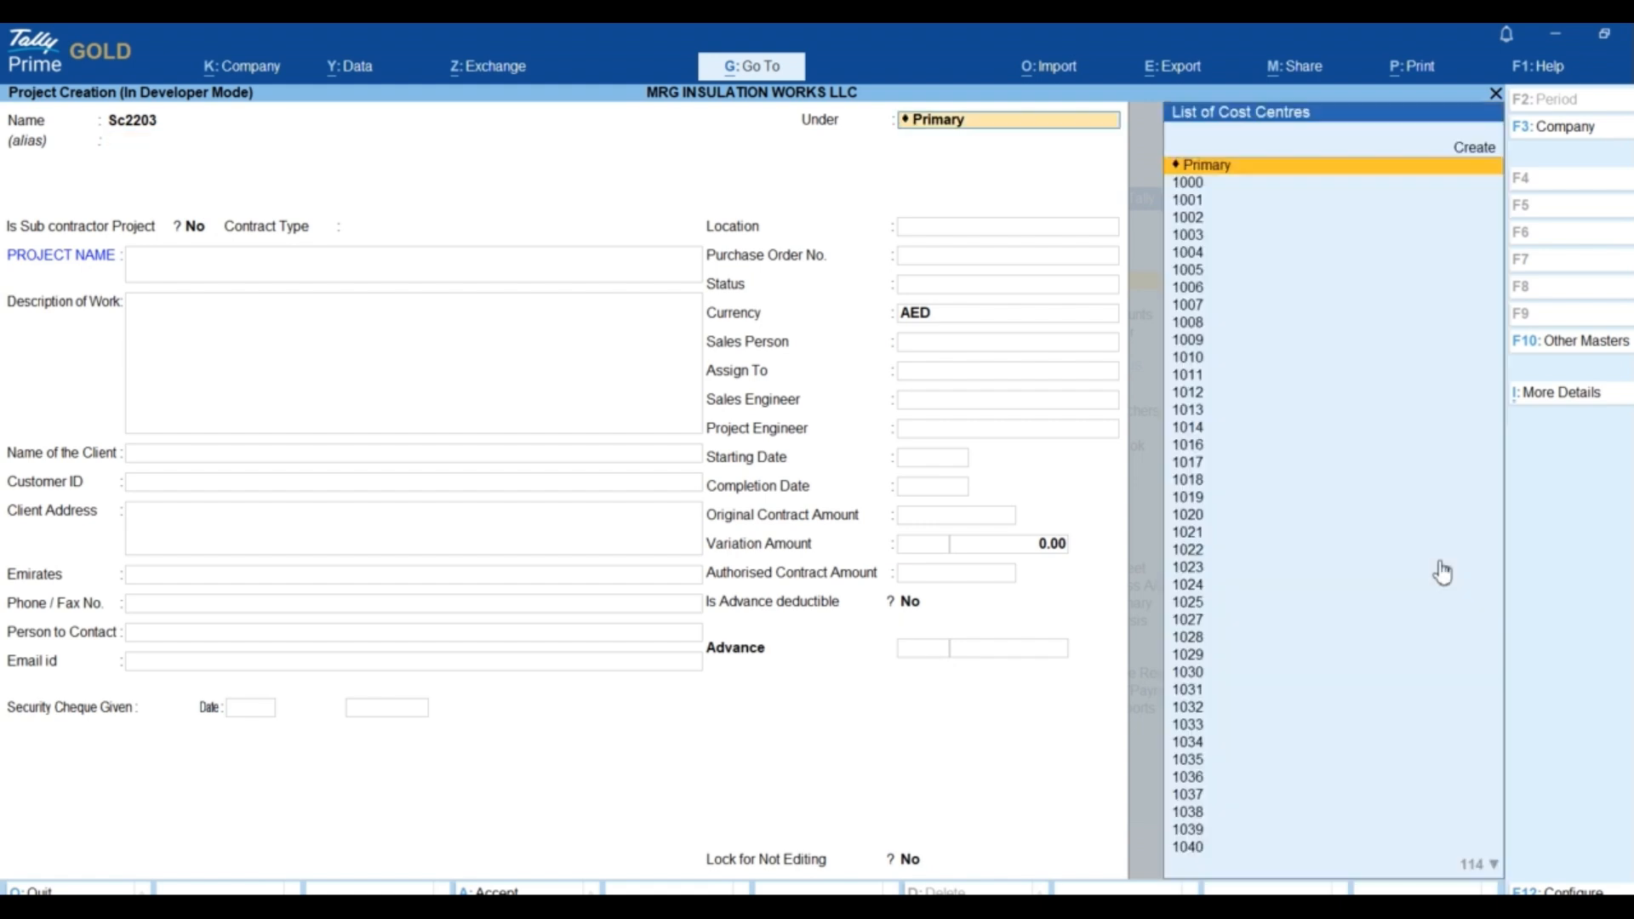
# - Place the project under cost centre 1066
pyautogui.write('1091')
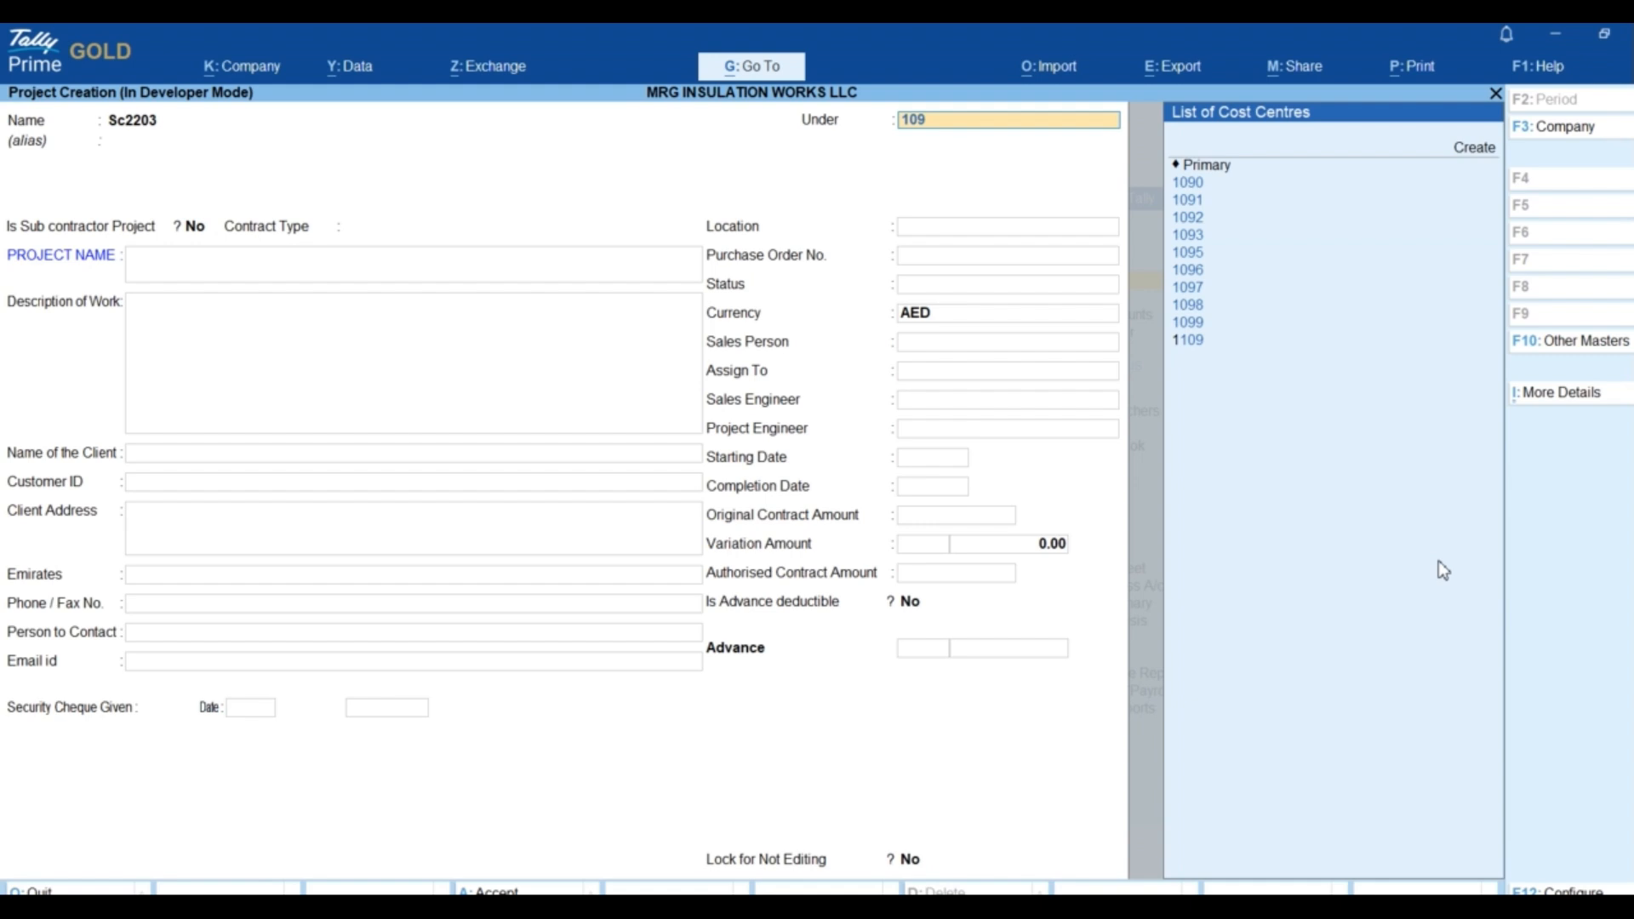
pyautogui.press('BackSpace')
pyautogui.press('BackSpace')
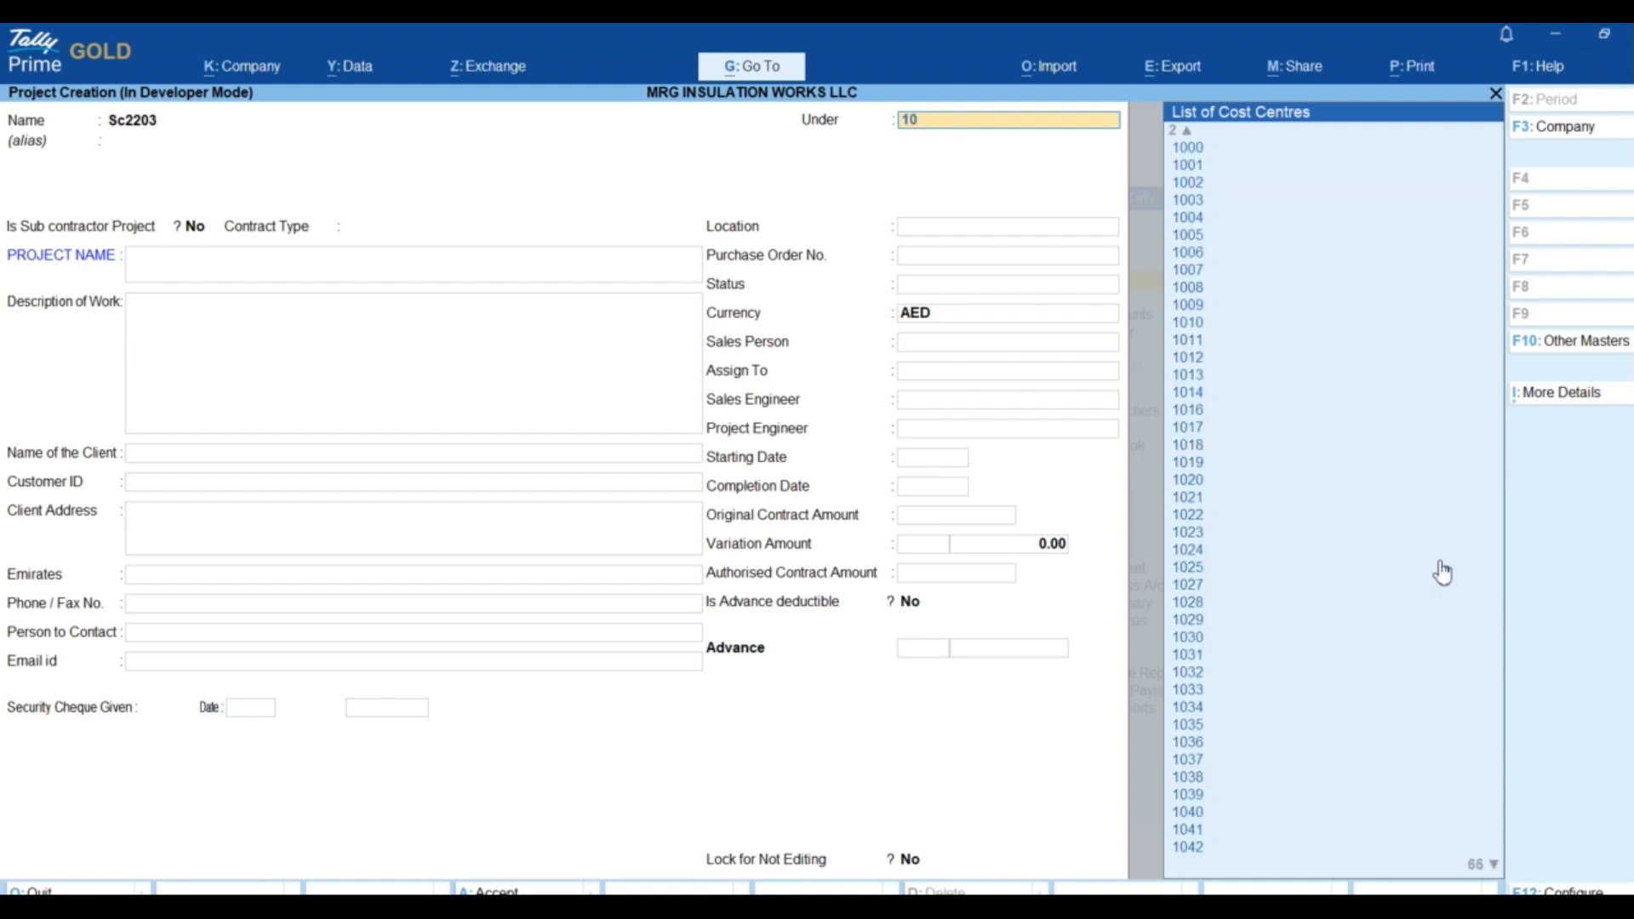
pyautogui.write('66')
pyautogui.press('Return')
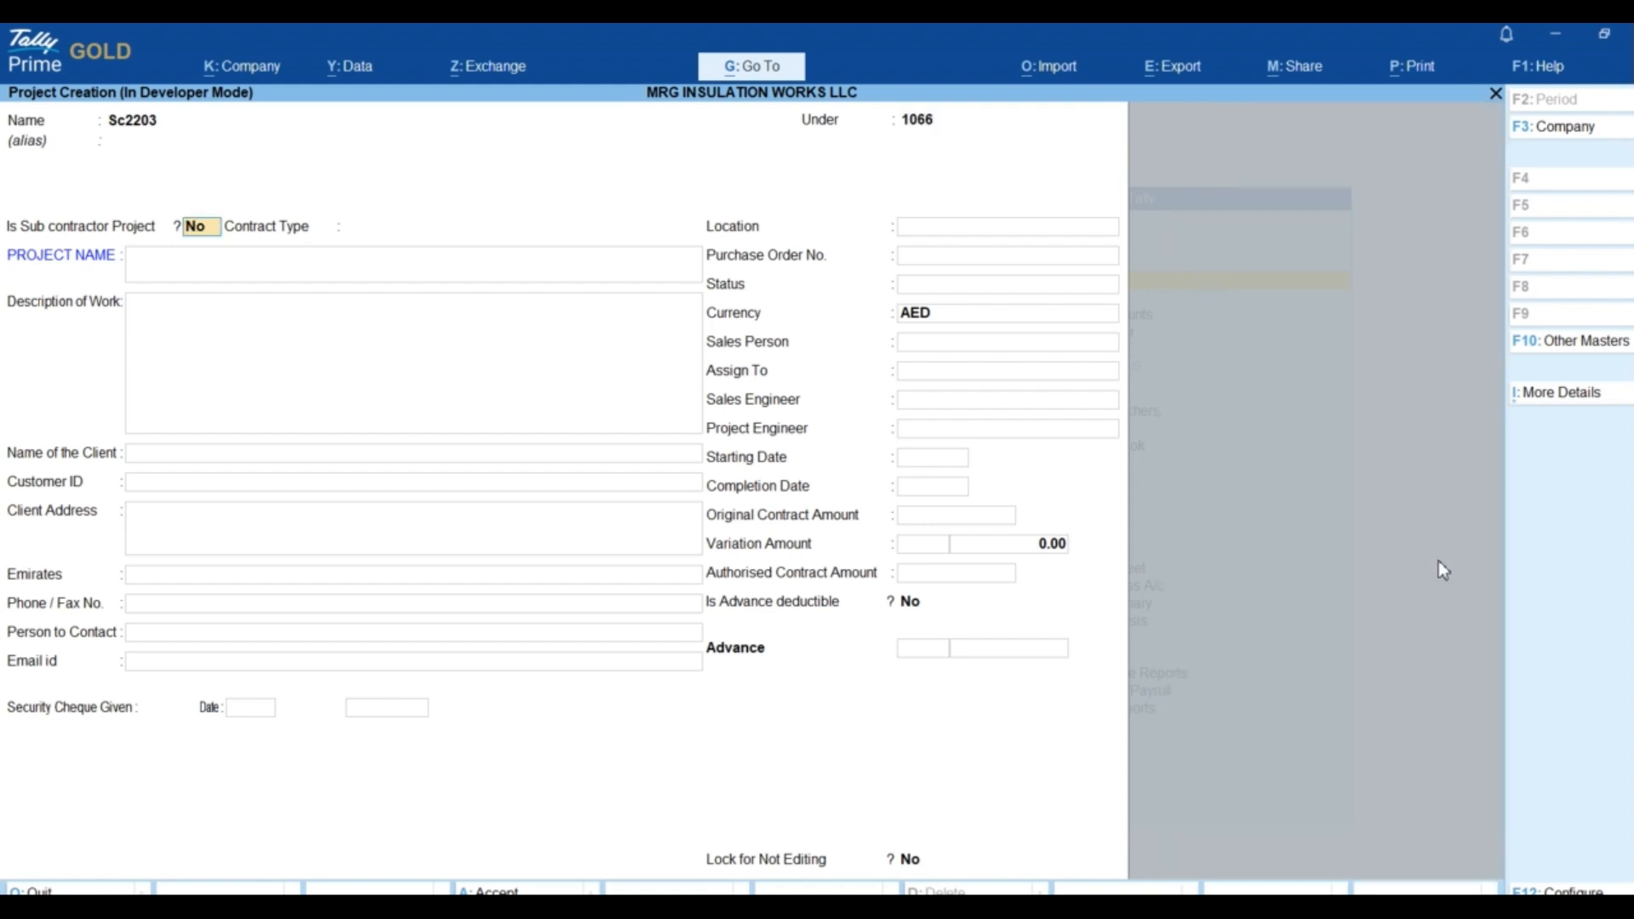
# - Mark the project as a subcontractor project with the contract type Fixed
pyautogui.write('y')
pyautogui.press('Return')
pyautogui.press('Down')
pyautogui.press('Down')
pyautogui.press('Return')
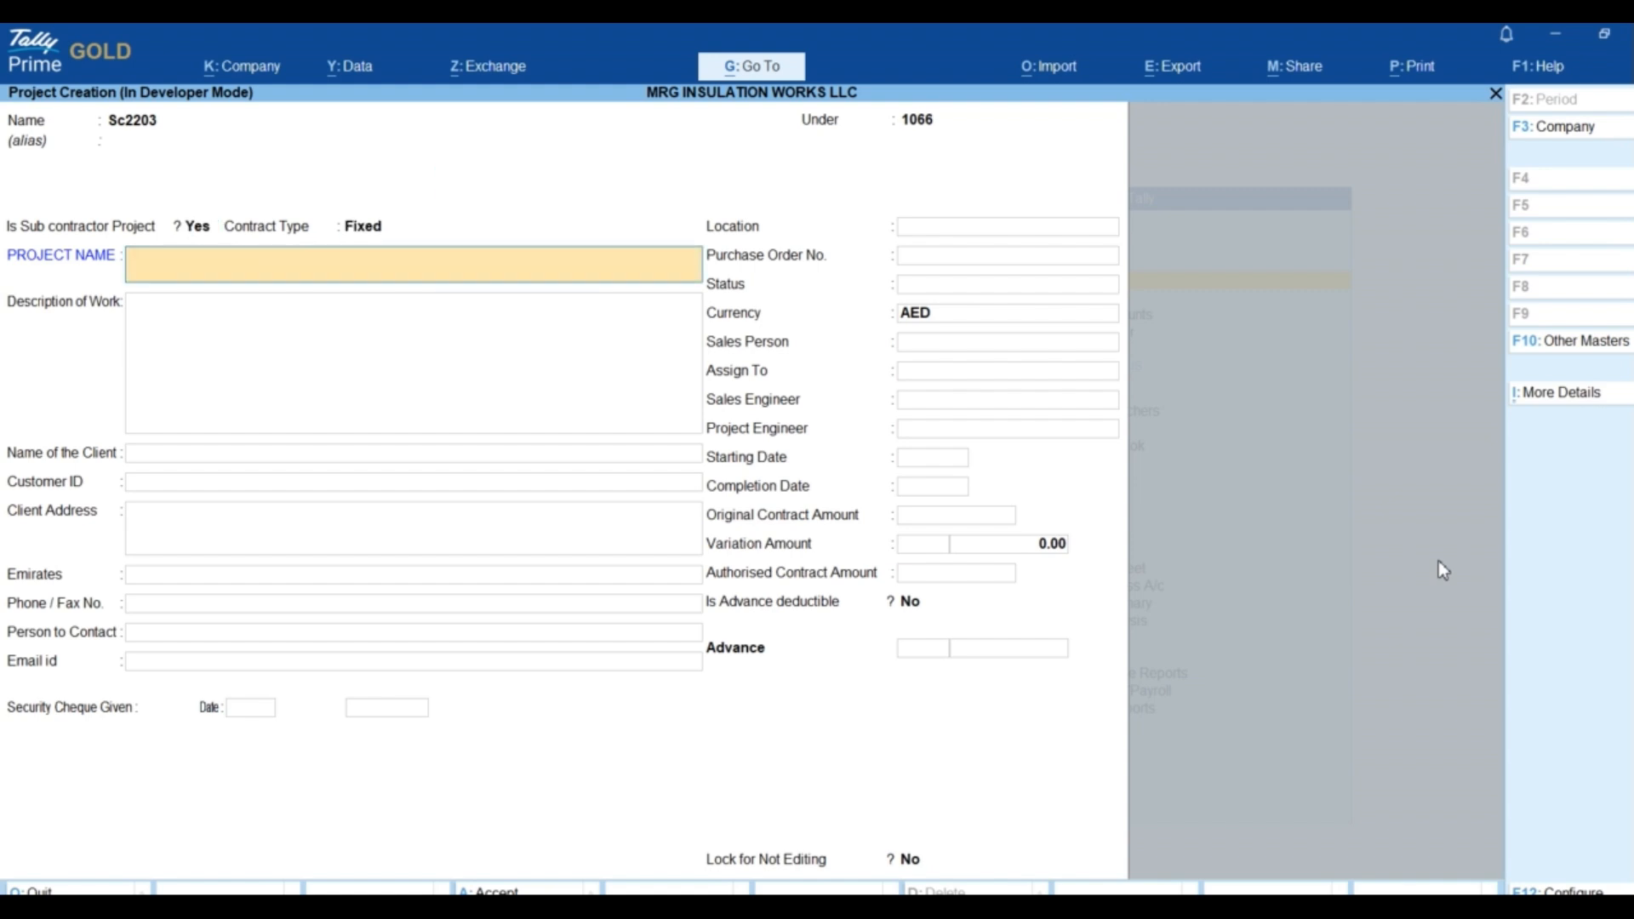
# - Enter Water Testing as the project name and Water Testing Work as the description of work
pyautogui.write('Water Testing')
pyautogui.press('Return')
pyautogui.write('Water')
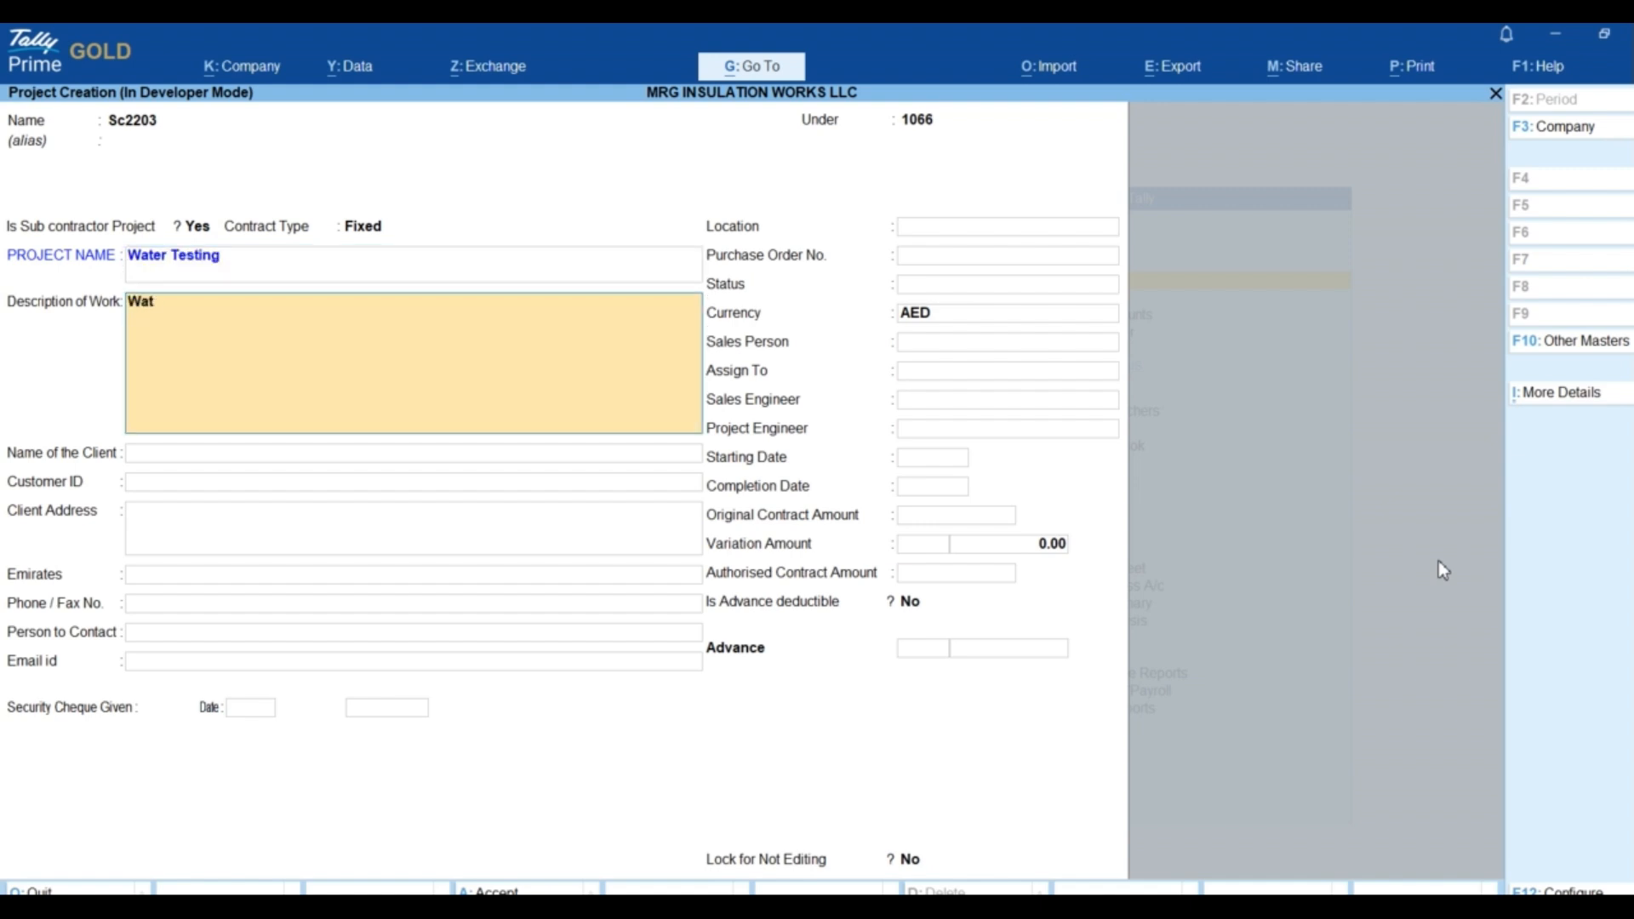
pyautogui.write(' Testing Worjk')
pyautogui.press('BackSpace')
pyautogui.press('BackSpace')
pyautogui.write('k')
pyautogui.press('Return')
# - Choose AL MARZOOQI BUILDING MAINTENANCE from the ledger accounts as the client
pyautogui.press('Down')
pyautogui.press('Down')
pyautogui.press('Down')
pyautogui.press('Down')
pyautogui.press('Down')
pyautogui.press('Down')
pyautogui.press('Down')
pyautogui.press('Down')
pyautogui.press('Down')
pyautogui.press('Down')
pyautogui.press('Down')
pyautogui.press('Down')
pyautogui.press('Down')
pyautogui.press('Down')
pyautogui.press('Down')
pyautogui.press('Down')
pyautogui.press('Down')
pyautogui.press('Down')
pyautogui.press('Down')
pyautogui.press('Down')
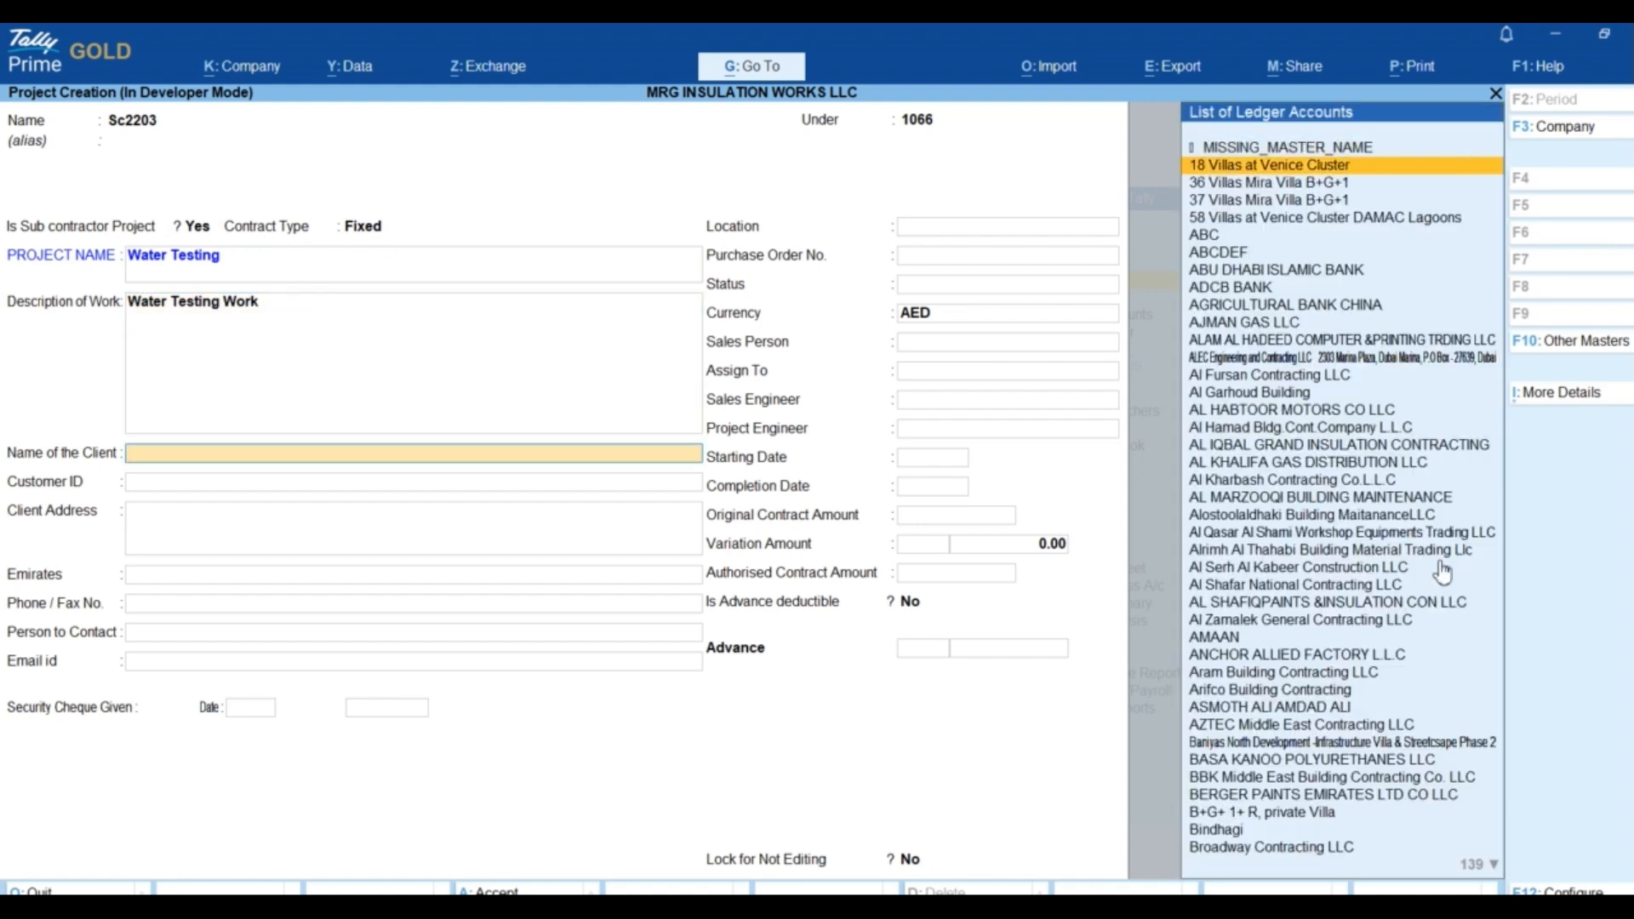
pyautogui.press('Return')
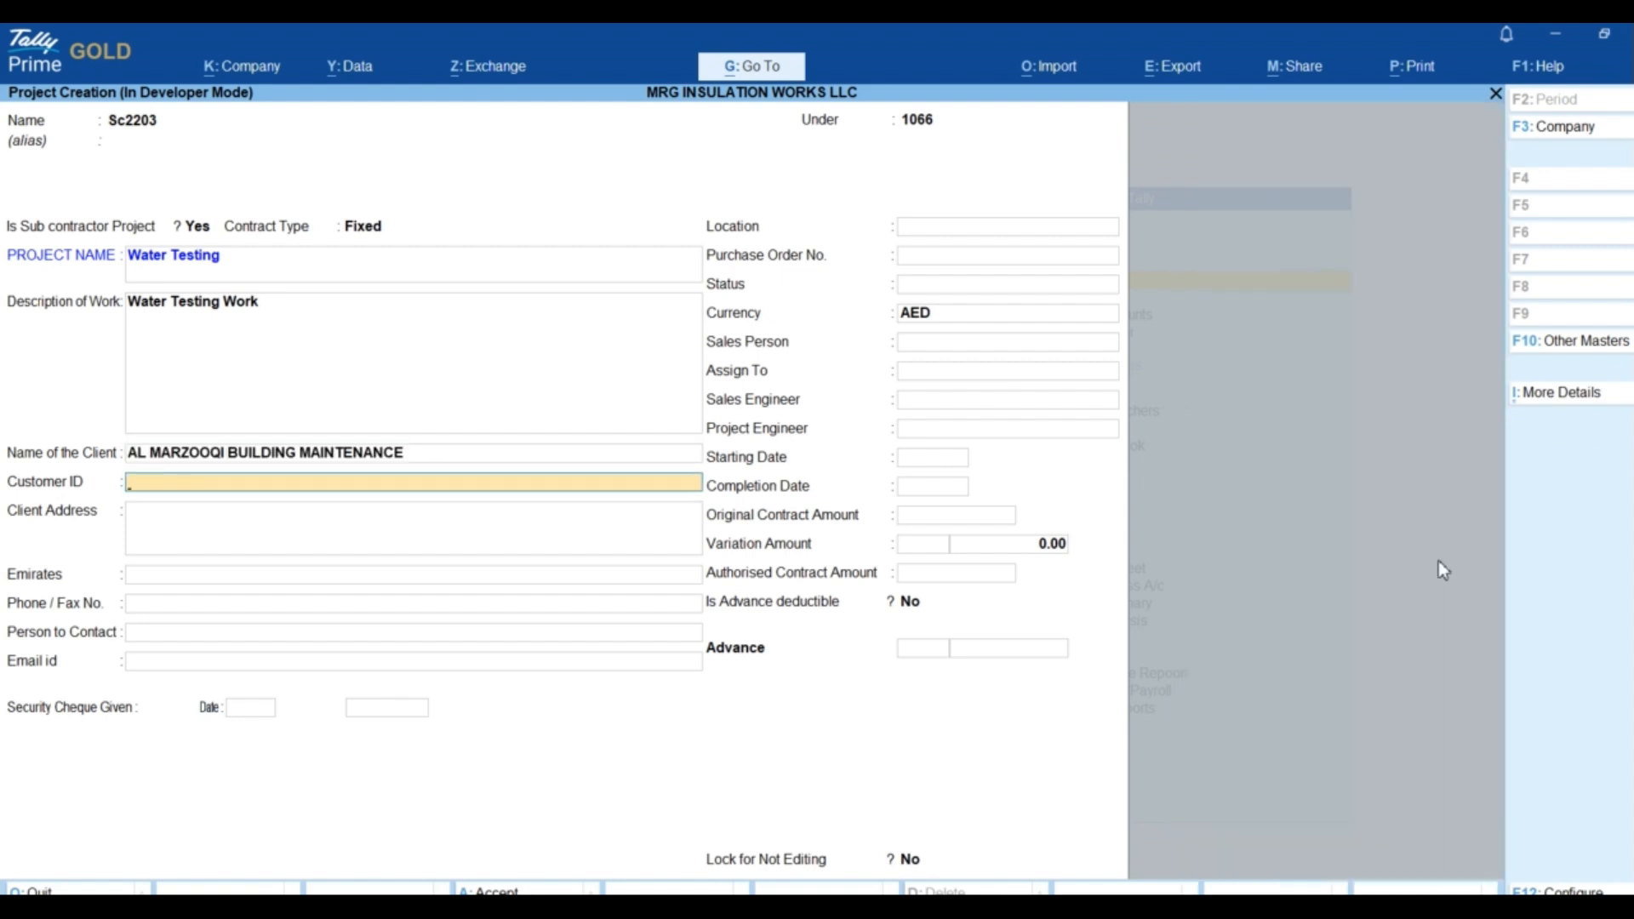
# - Leave the customer ID, client address, contact details and security cheque fields unfilled
pyautogui.press('Return')
pyautogui.press('Return')
pyautogui.press('Return')
pyautogui.press('Return')
pyautogui.press('Return')
pyautogui.press('Return')
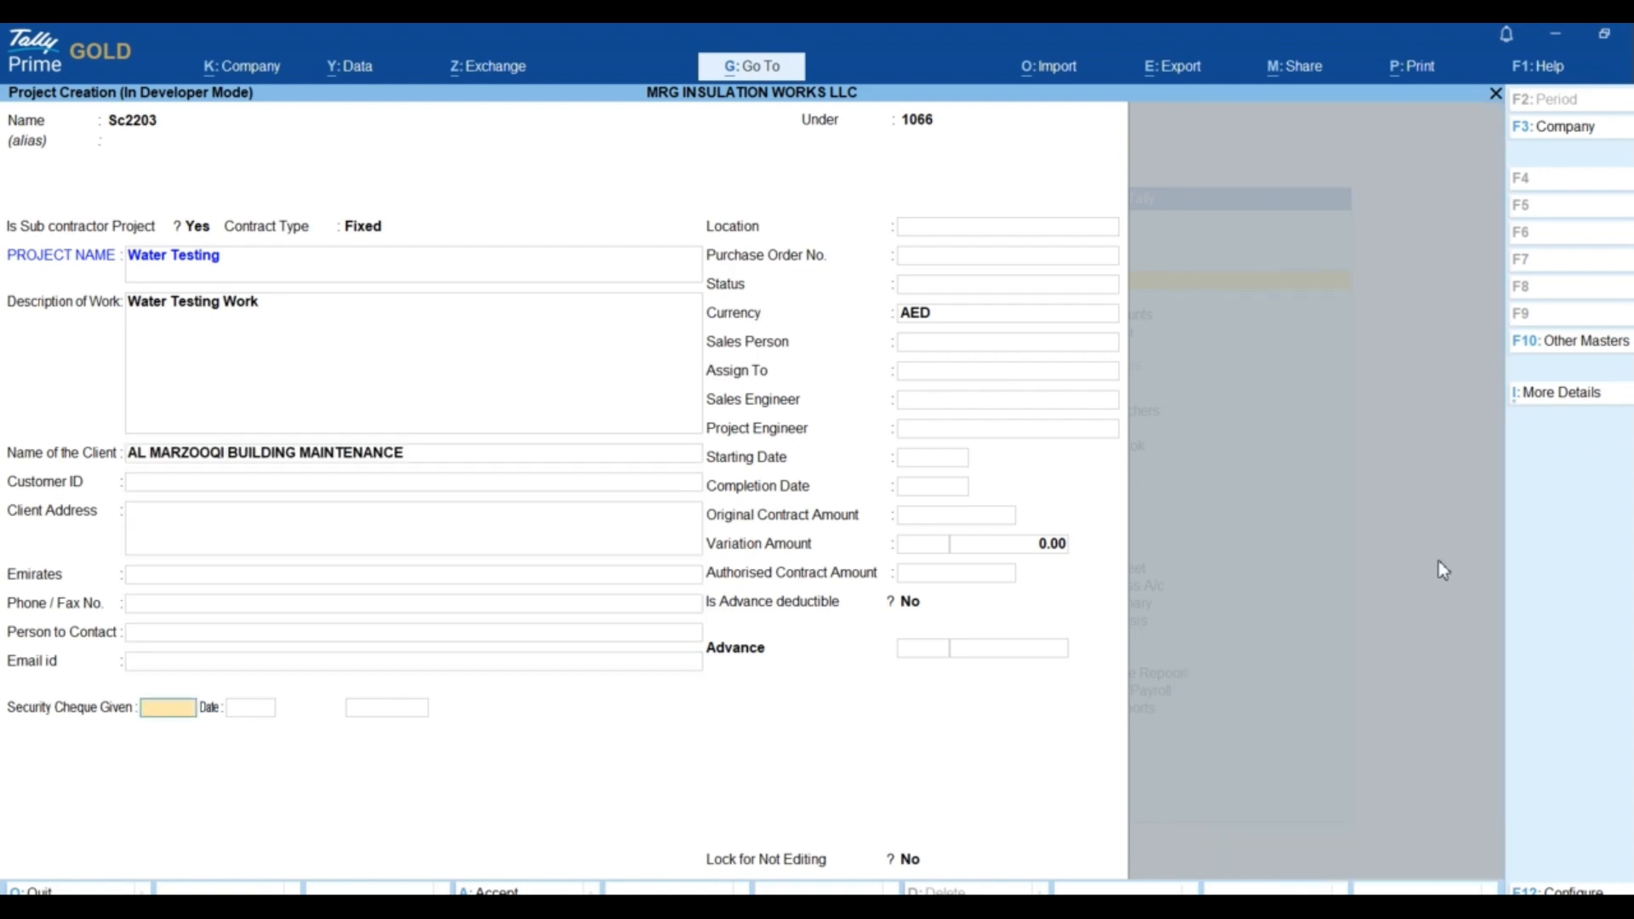
pyautogui.press('Return')
pyautogui.press('Return')
pyautogui.press('Return')
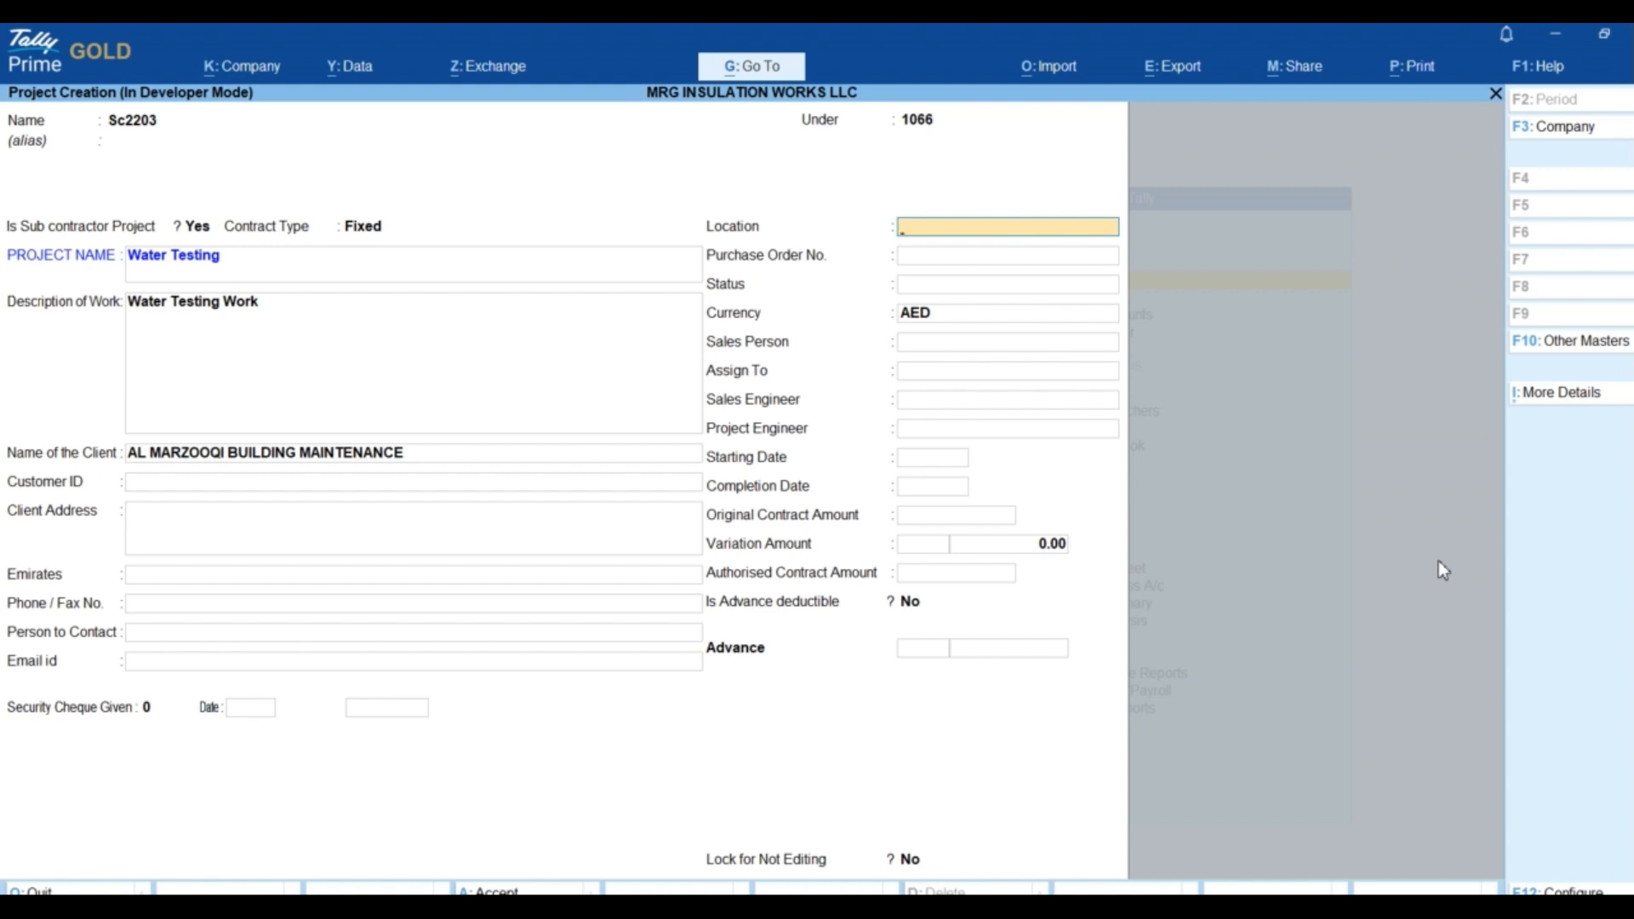
# - Set the project location to Ajman and enter the purchase order number
pyautogui.write('Ajman')
pyautogui.press('Return')
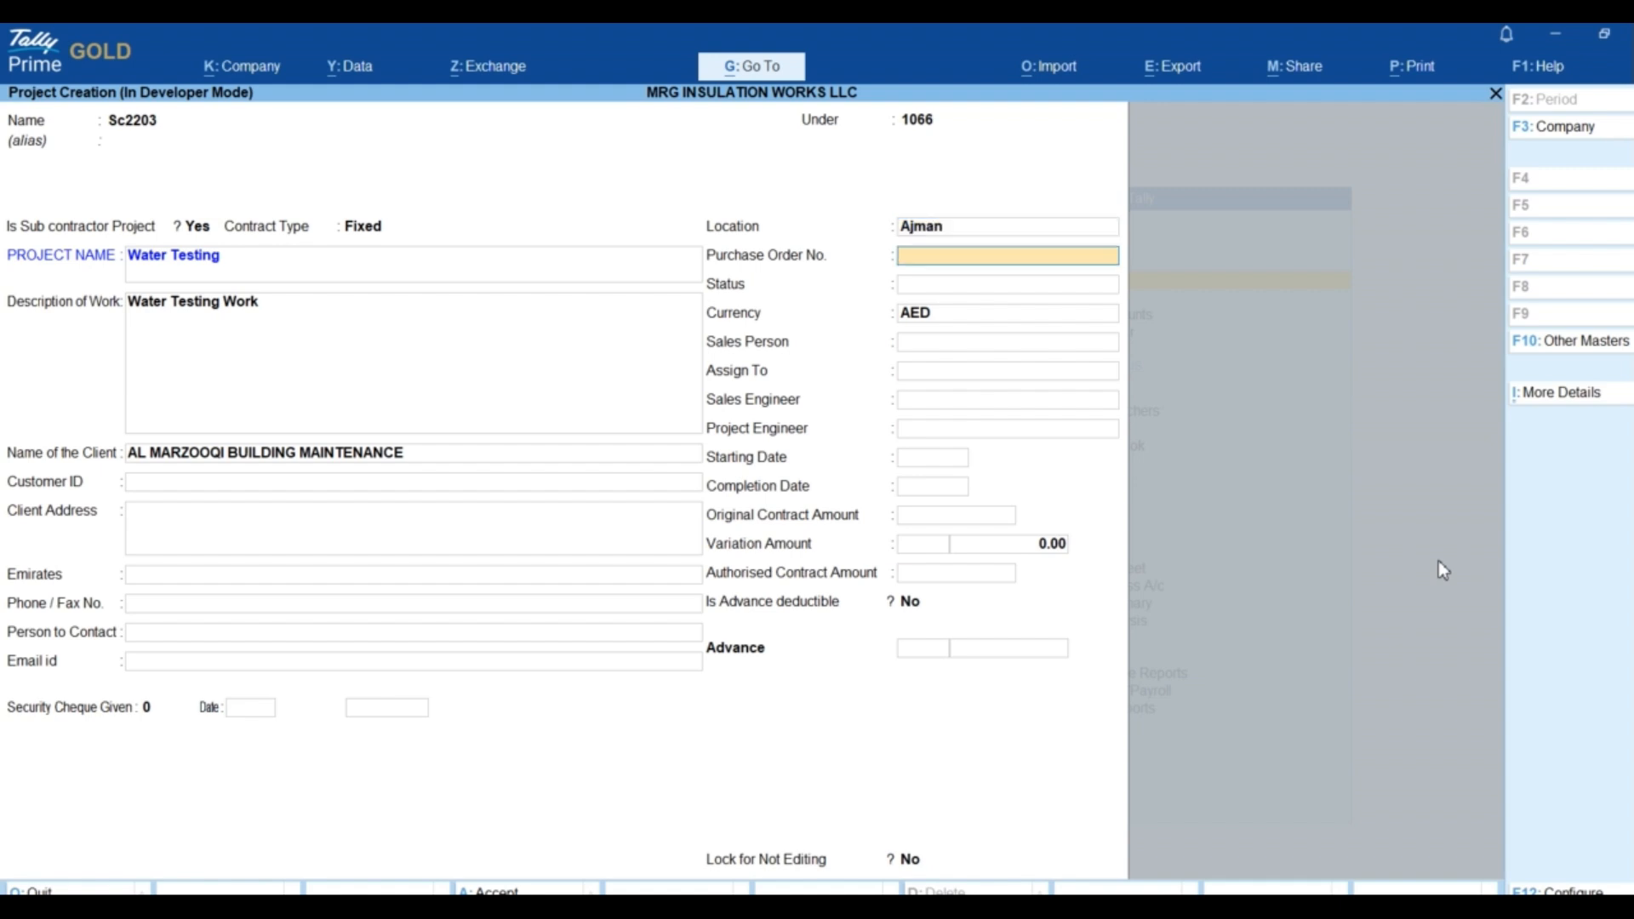
pyautogui.write('32132')
pyautogui.press('Return')
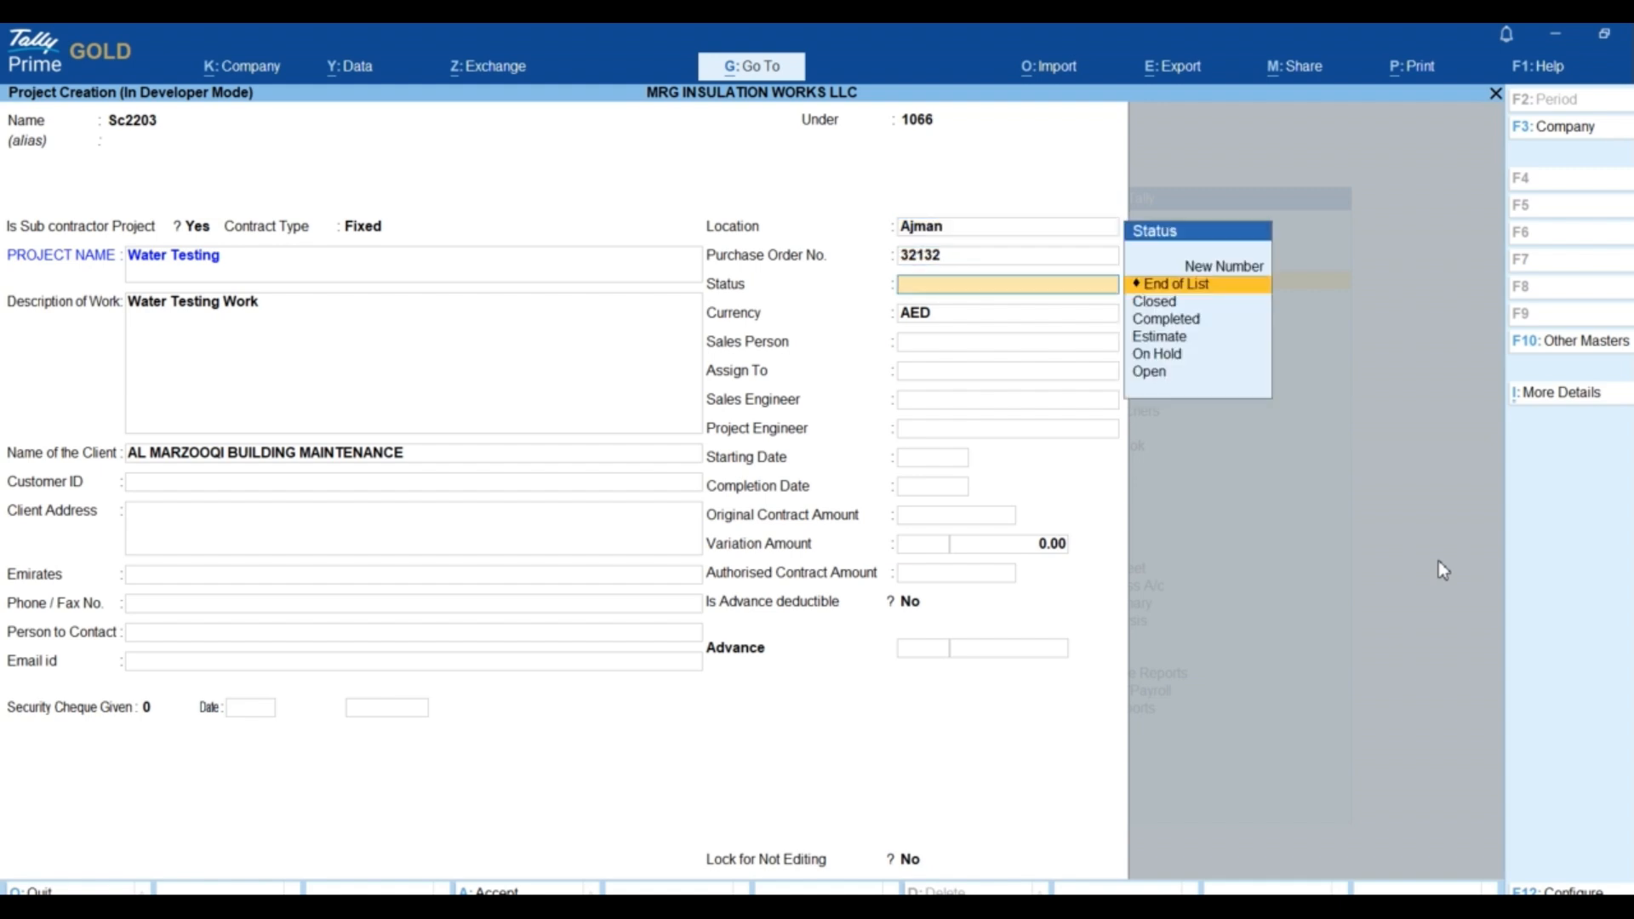
# - Set the project status to Open and keep AED as the currency
pyautogui.press('Down')
pyautogui.press('Down')
pyautogui.press('Down')
pyautogui.press('Down')
pyautogui.press('Down')
pyautogui.press('Return')
pyautogui.press('Return')
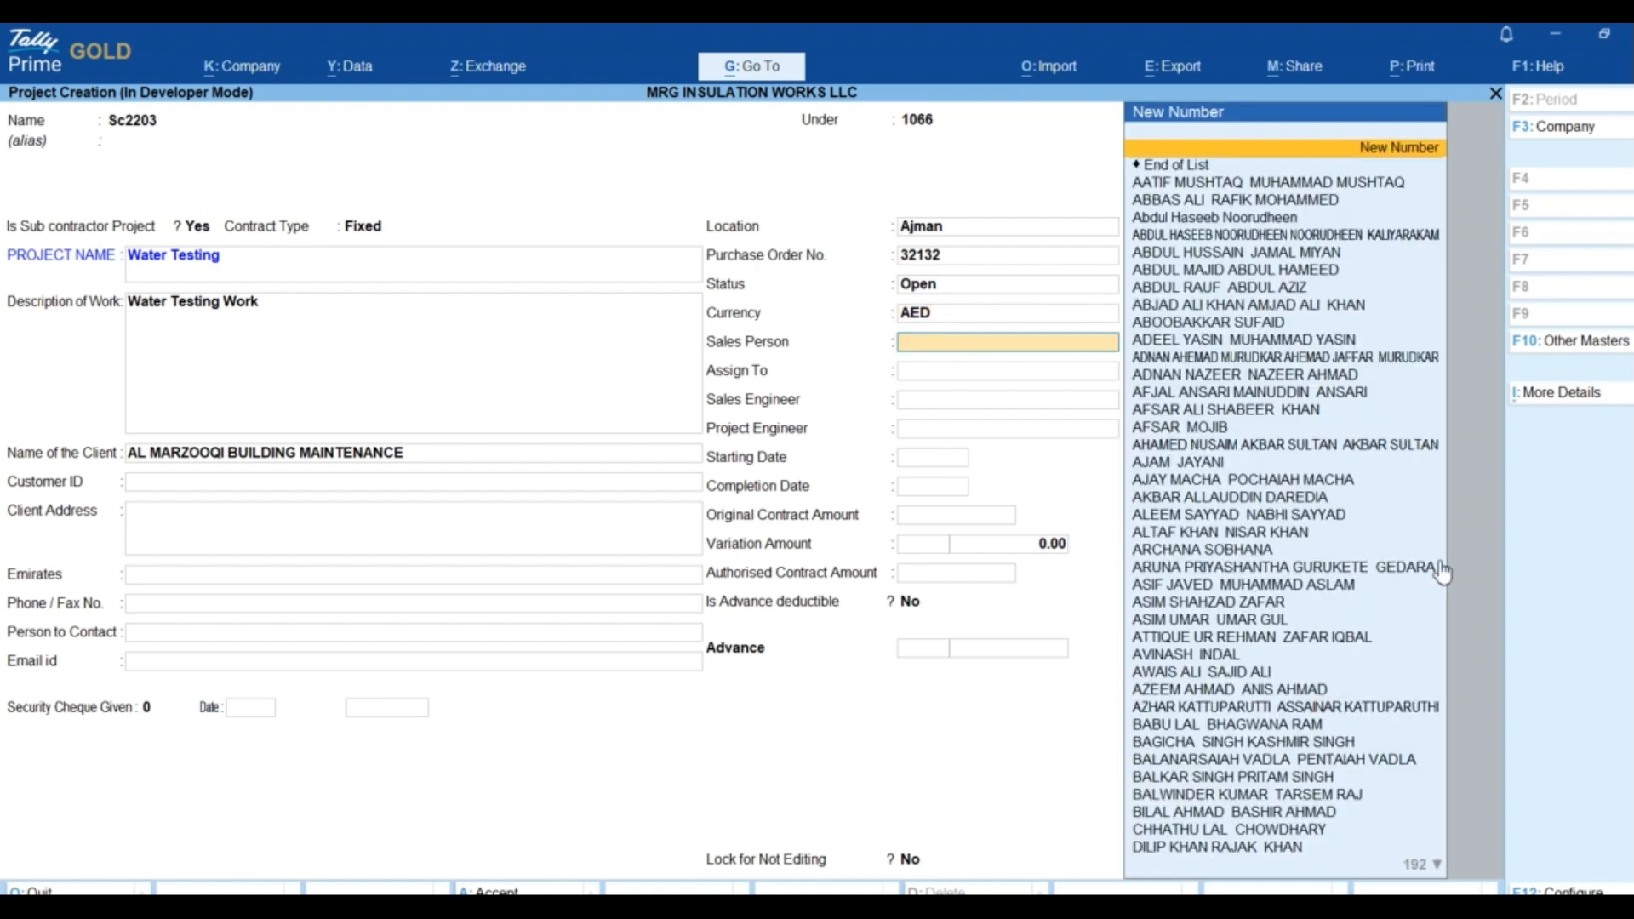
# - Choose End of List for the sales person, assign to, sales engineer and project engineer fields
pyautogui.press('Down')
pyautogui.press('Down')
pyautogui.press('Down')
pyautogui.press('Up')
pyautogui.press('Up')
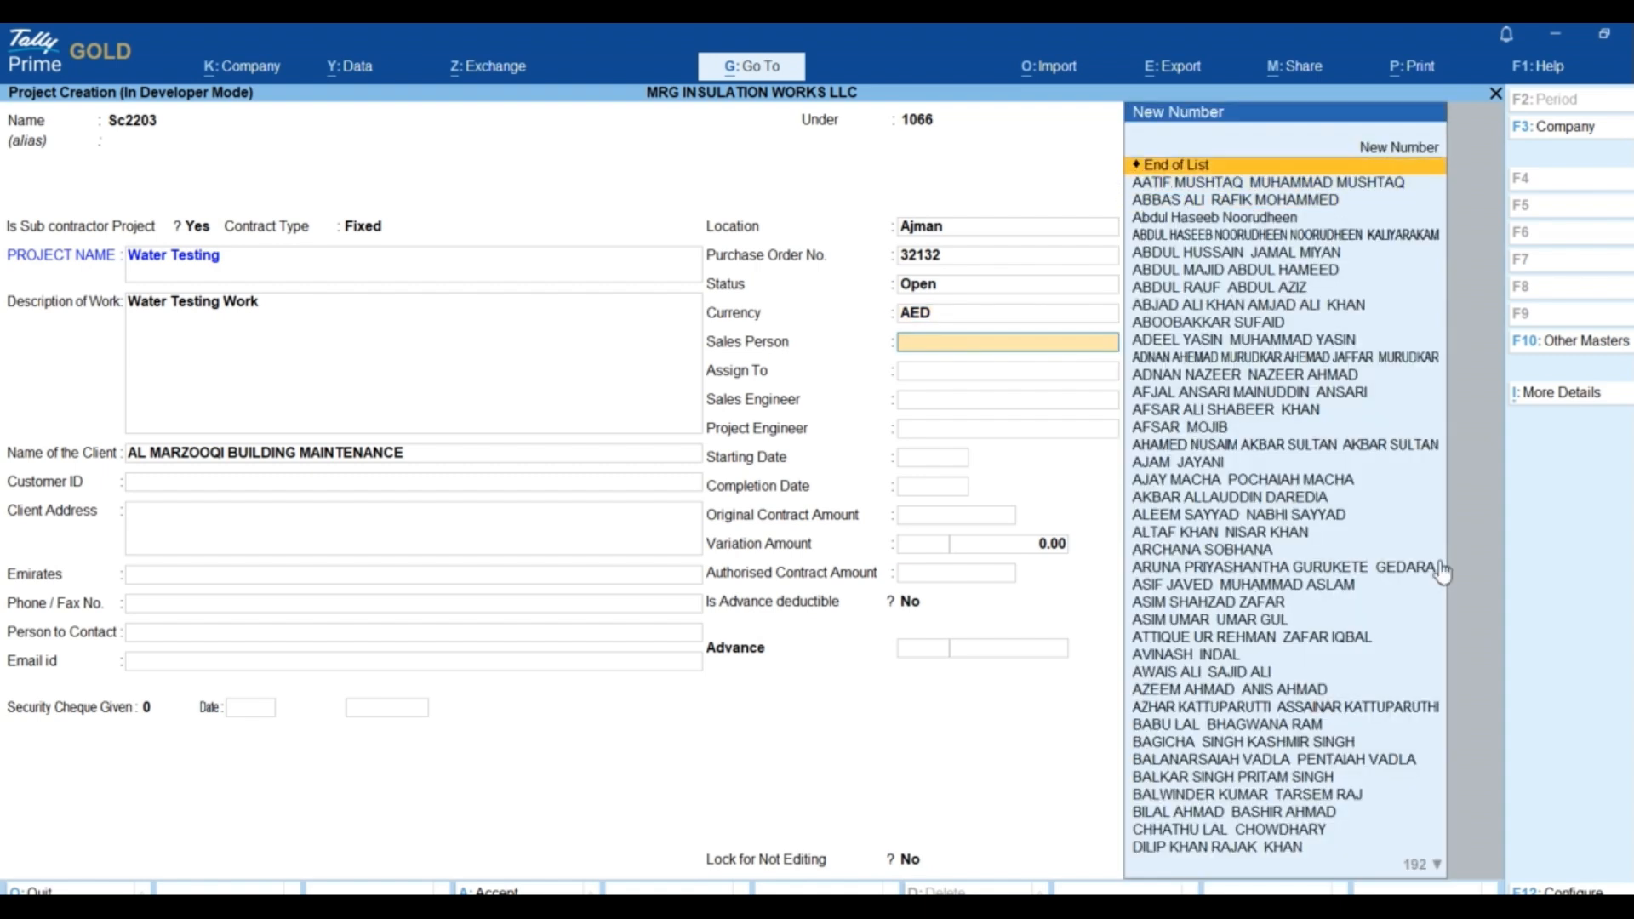
pyautogui.press('Up')
pyautogui.press('Down')
pyautogui.press('Return')
pyautogui.press('Return')
pyautogui.press('Return')
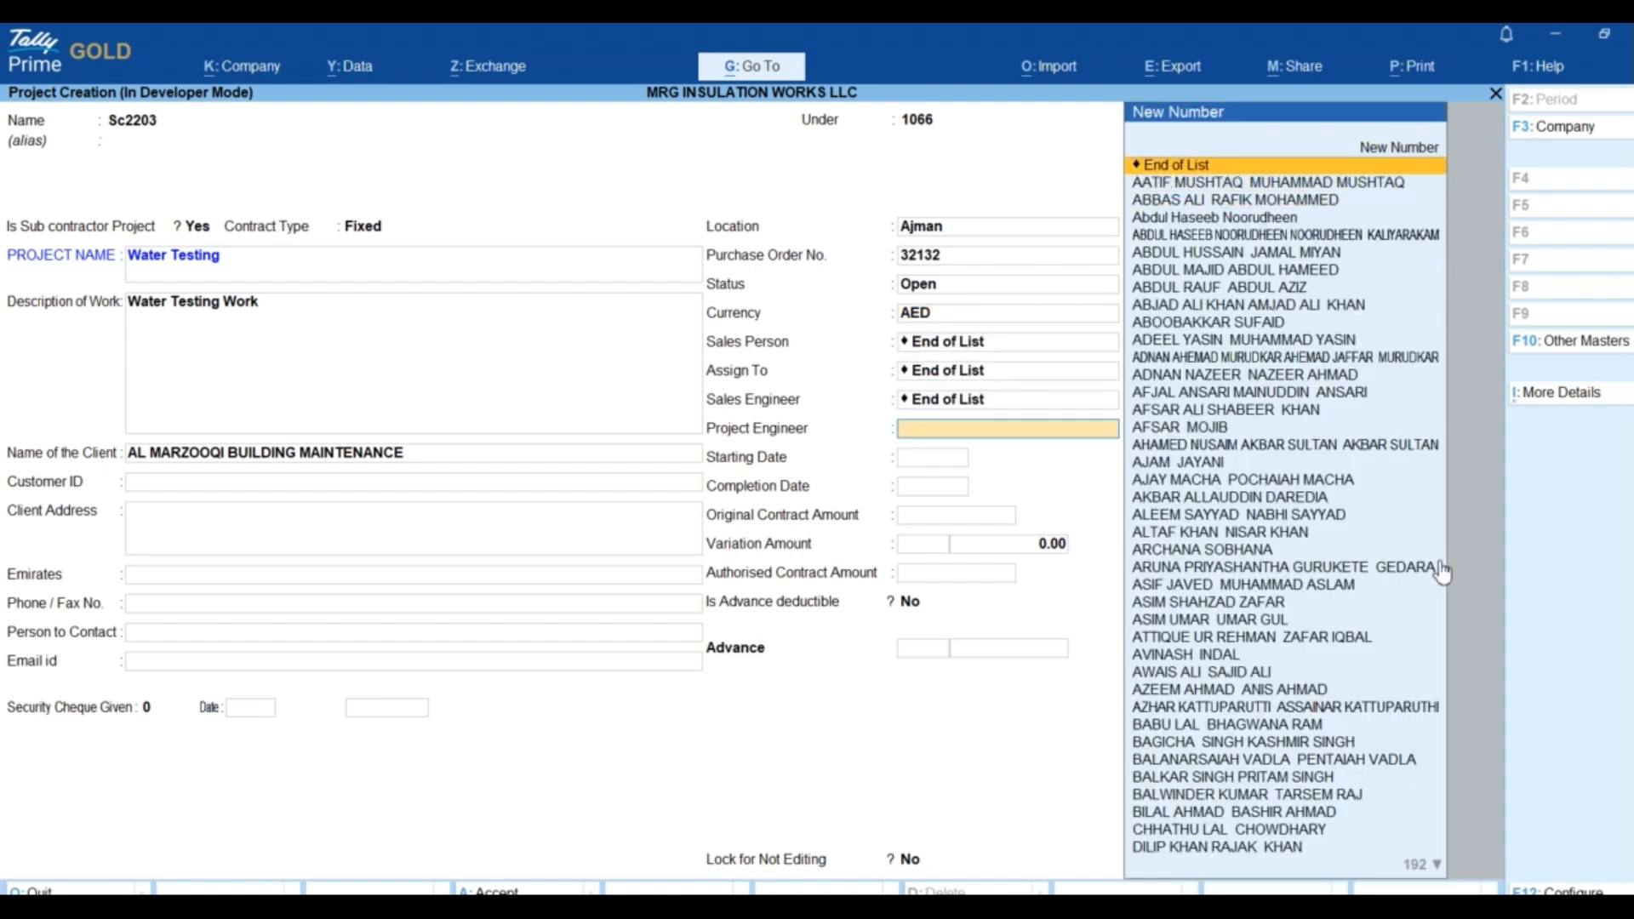
pyautogui.press('Return')
# - Set the project's starting date to 1-1-2025 and its completion date to 31-12-2025
pyautogui.press('Return')
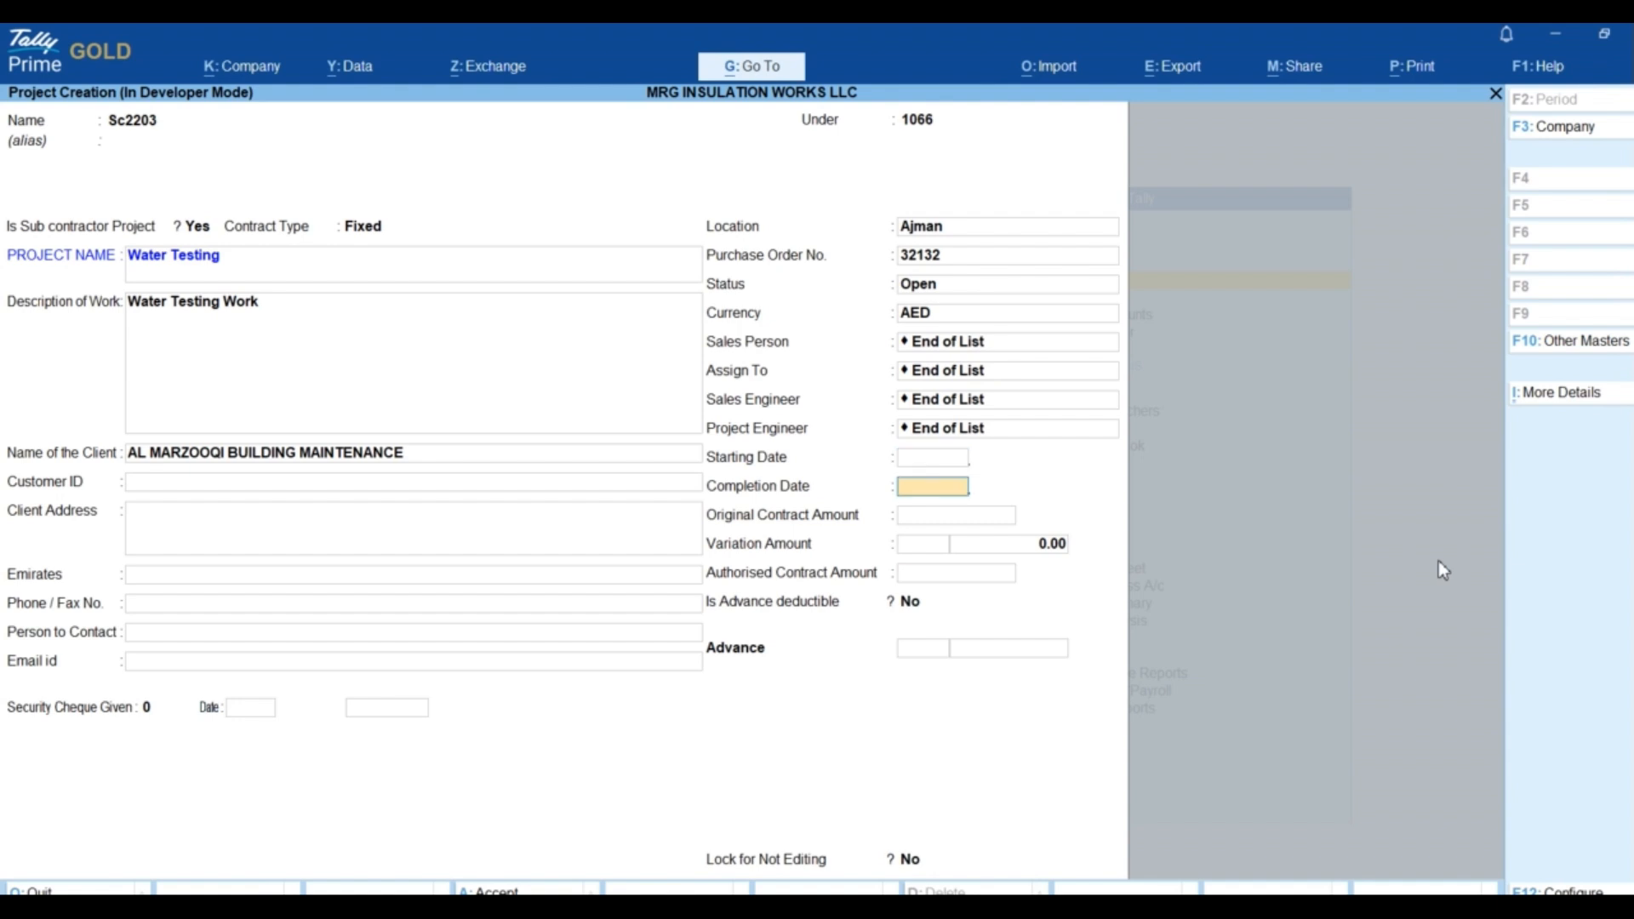
pyautogui.press('BackSpace')
pyautogui.write('1')
pyautogui.press('Return')
pyautogui.write('31.')
pyautogui.press('Up')
pyautogui.write('1.1.2025')
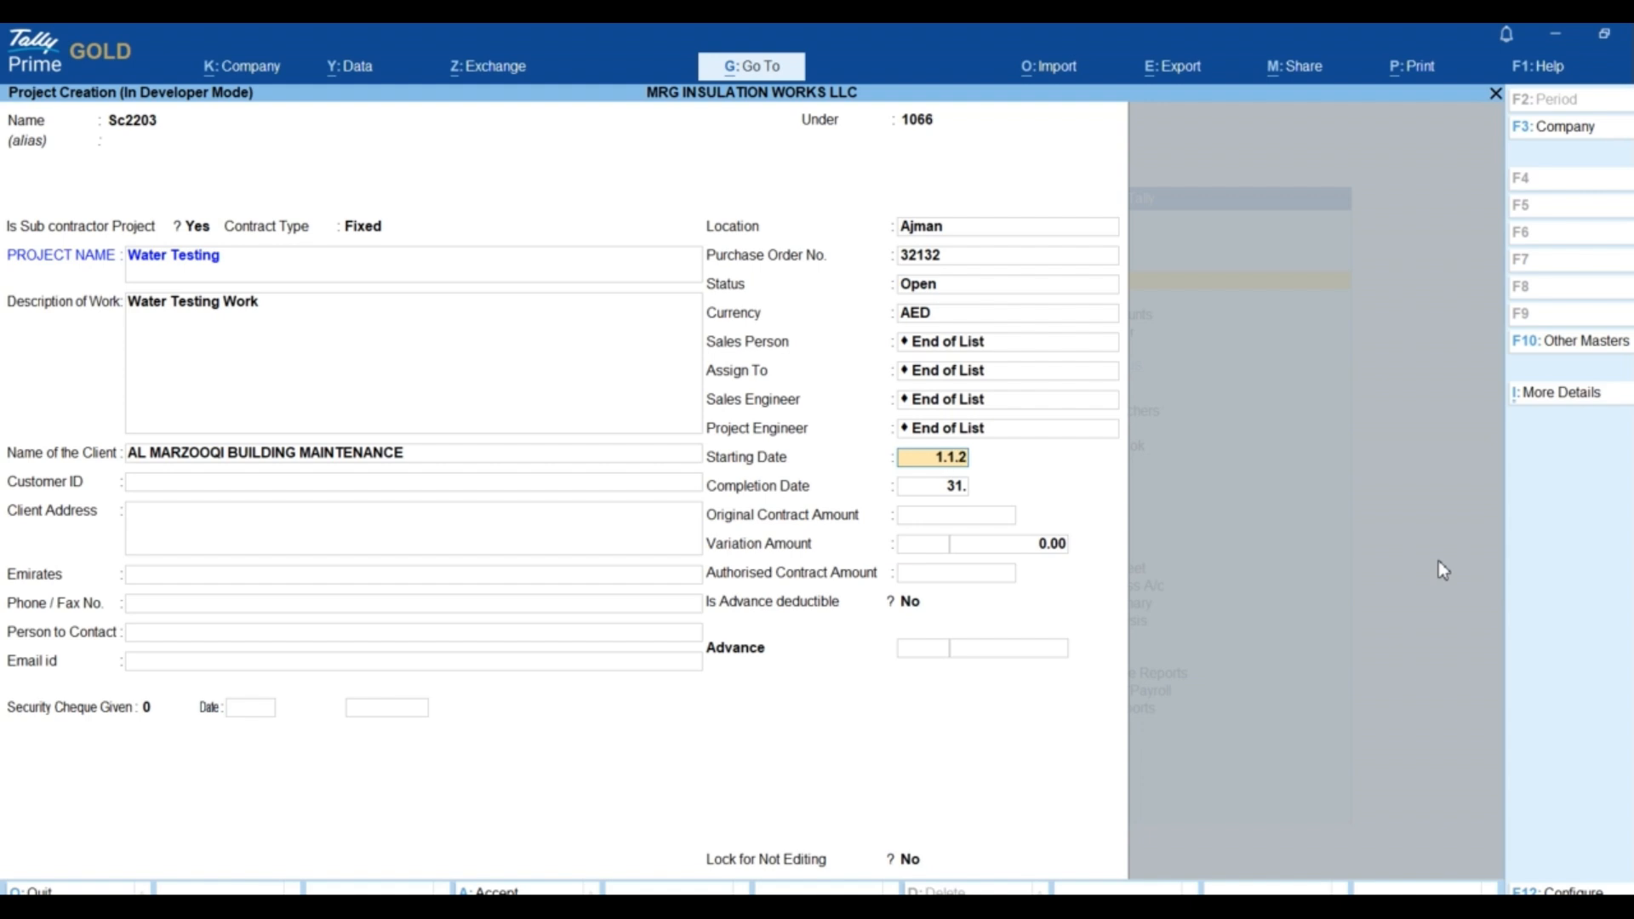
pyautogui.press('Return')
pyautogui.write('12.25')
pyautogui.press('Return')
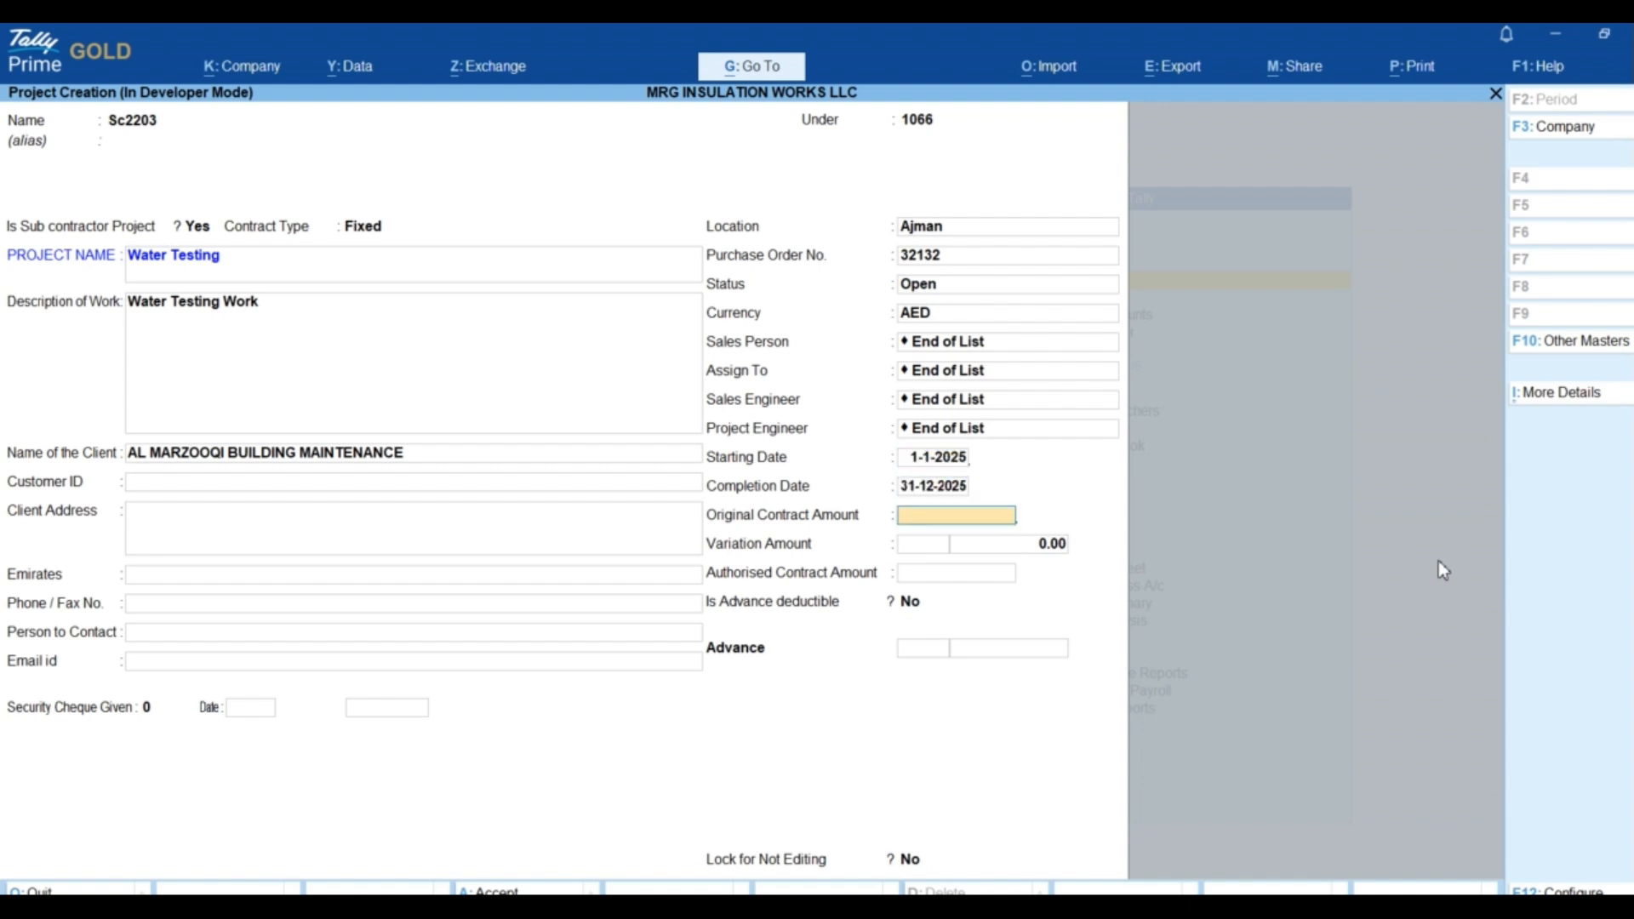
# - Set the original contract amount to 150000 and the variation to 5%
pyautogui.write('150000')
pyautogui.press('Return')
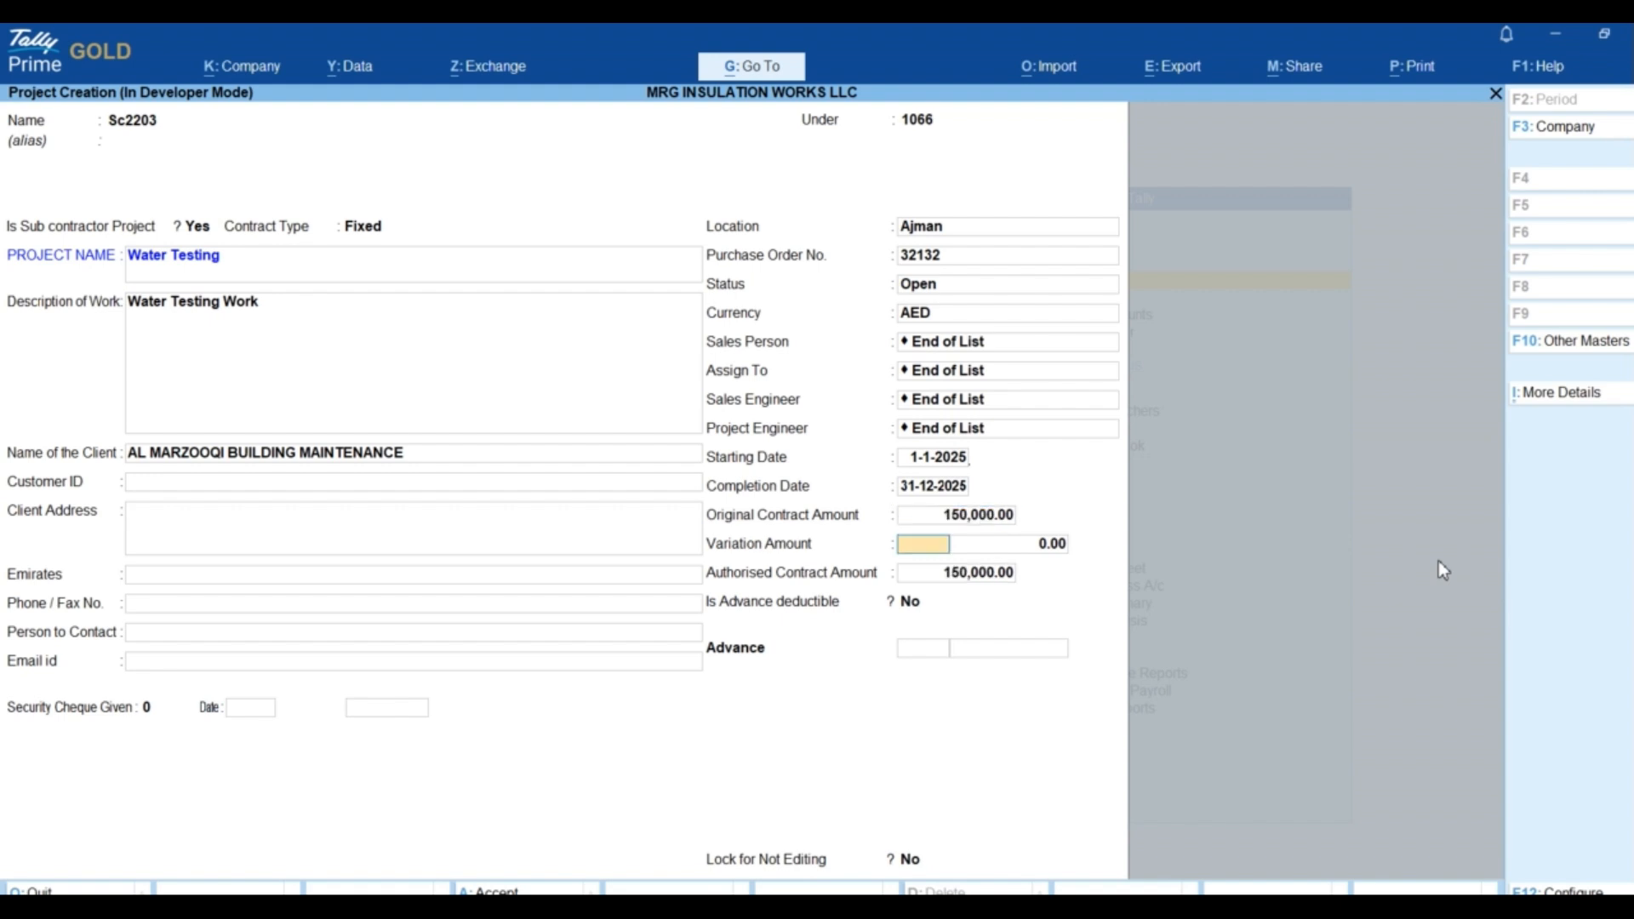
pyautogui.press('Return')
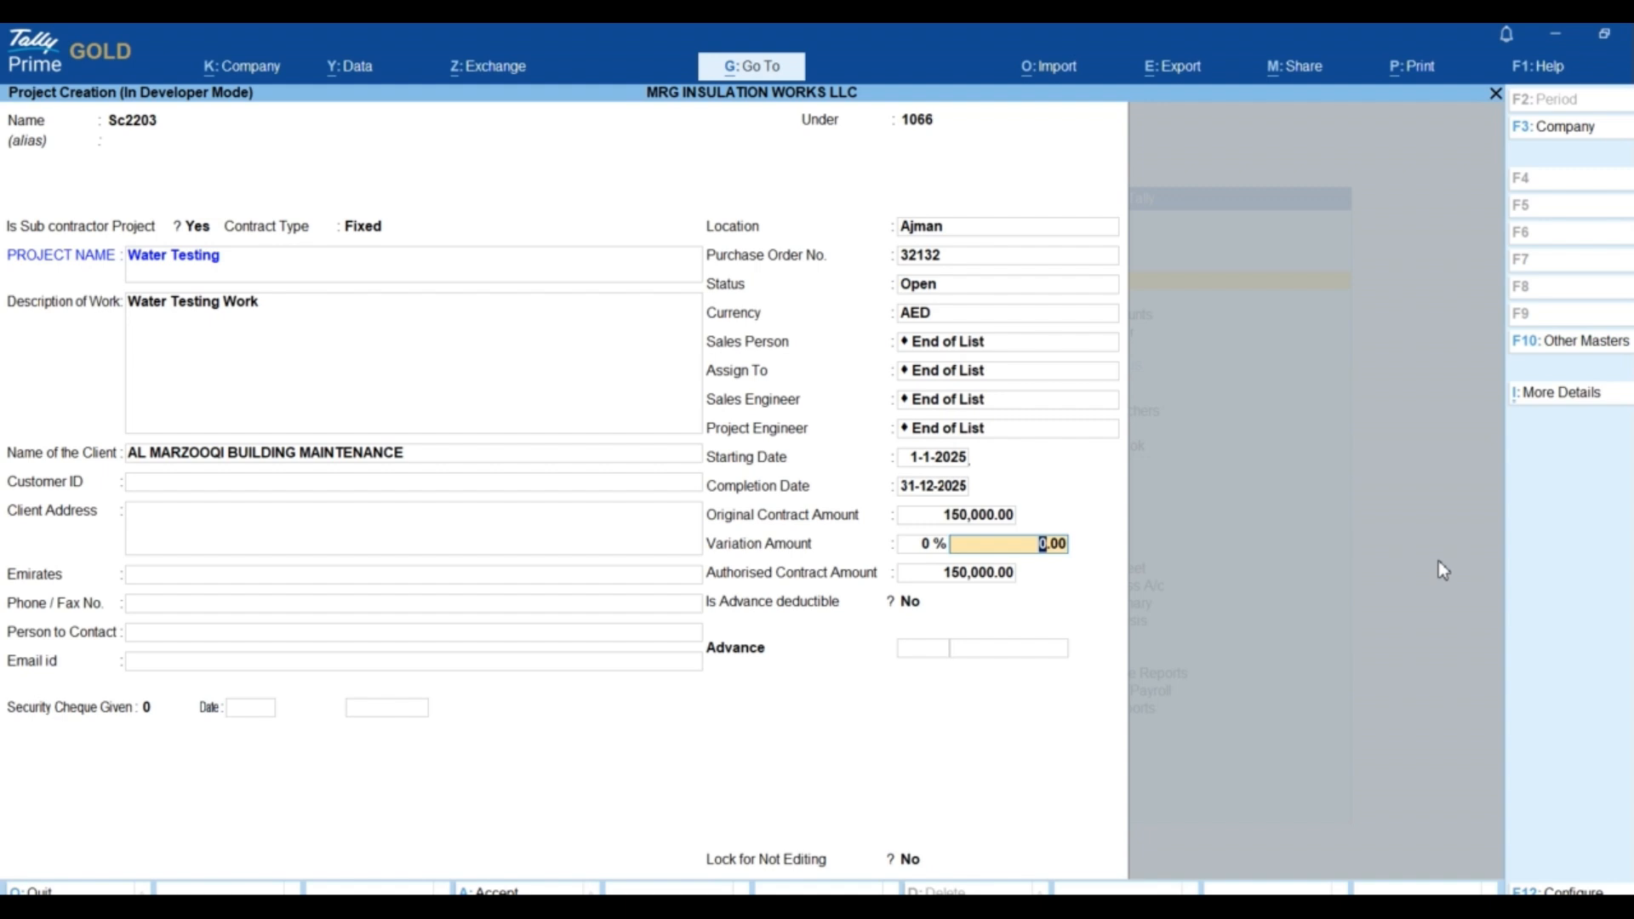
pyautogui.press('Return')
pyautogui.press('Return')
pyautogui.hotkey('shift', 'Tab')
pyautogui.hotkey('shift', 'Tab')
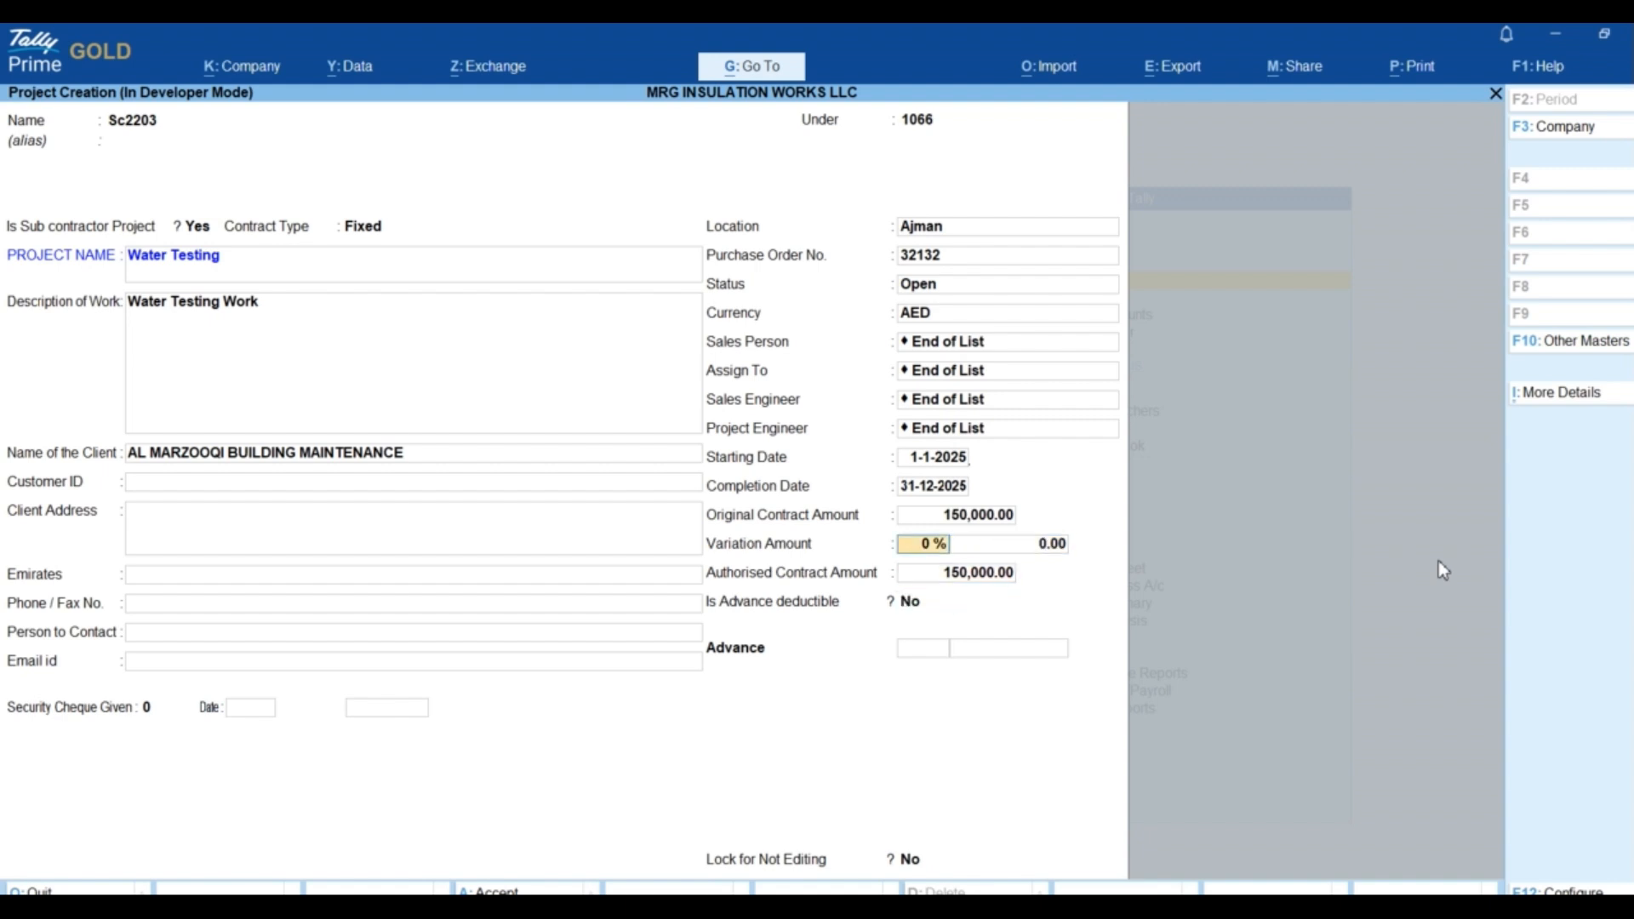
pyautogui.write('5')
pyautogui.press('Return')
pyautogui.press('Return')
pyautogui.press('Return')
pyautogui.press('Return')
pyautogui.press('Return')
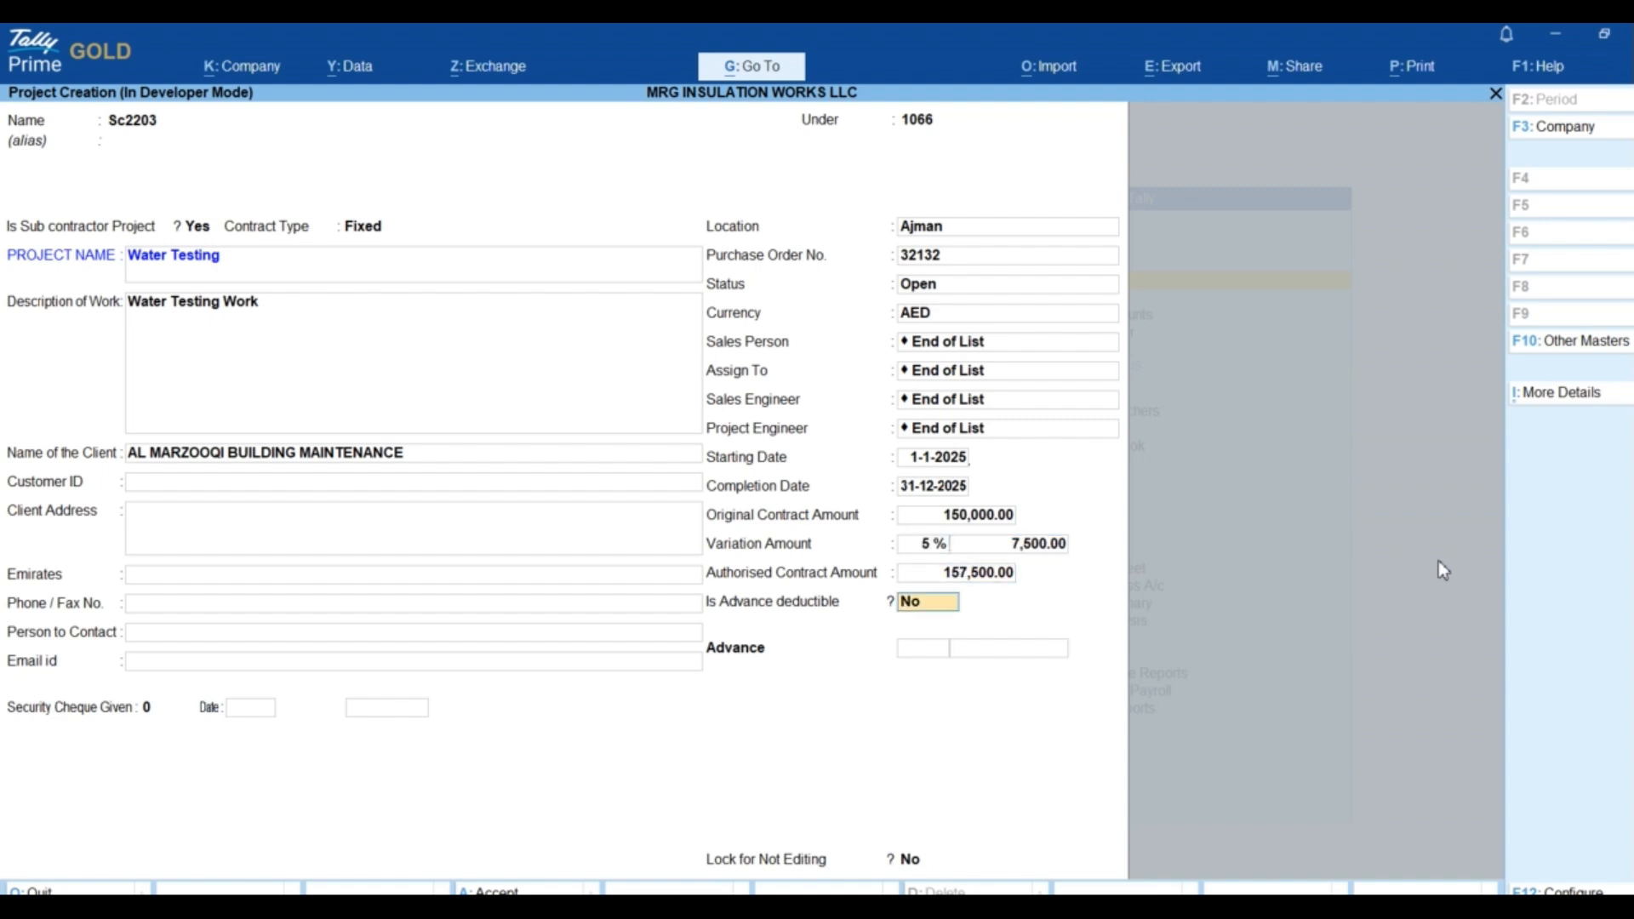
# - Keep the advance as not deductible, and set Advance to 10% and Retention TOC to 15%
pyautogui.write('10')
pyautogui.press('Return')
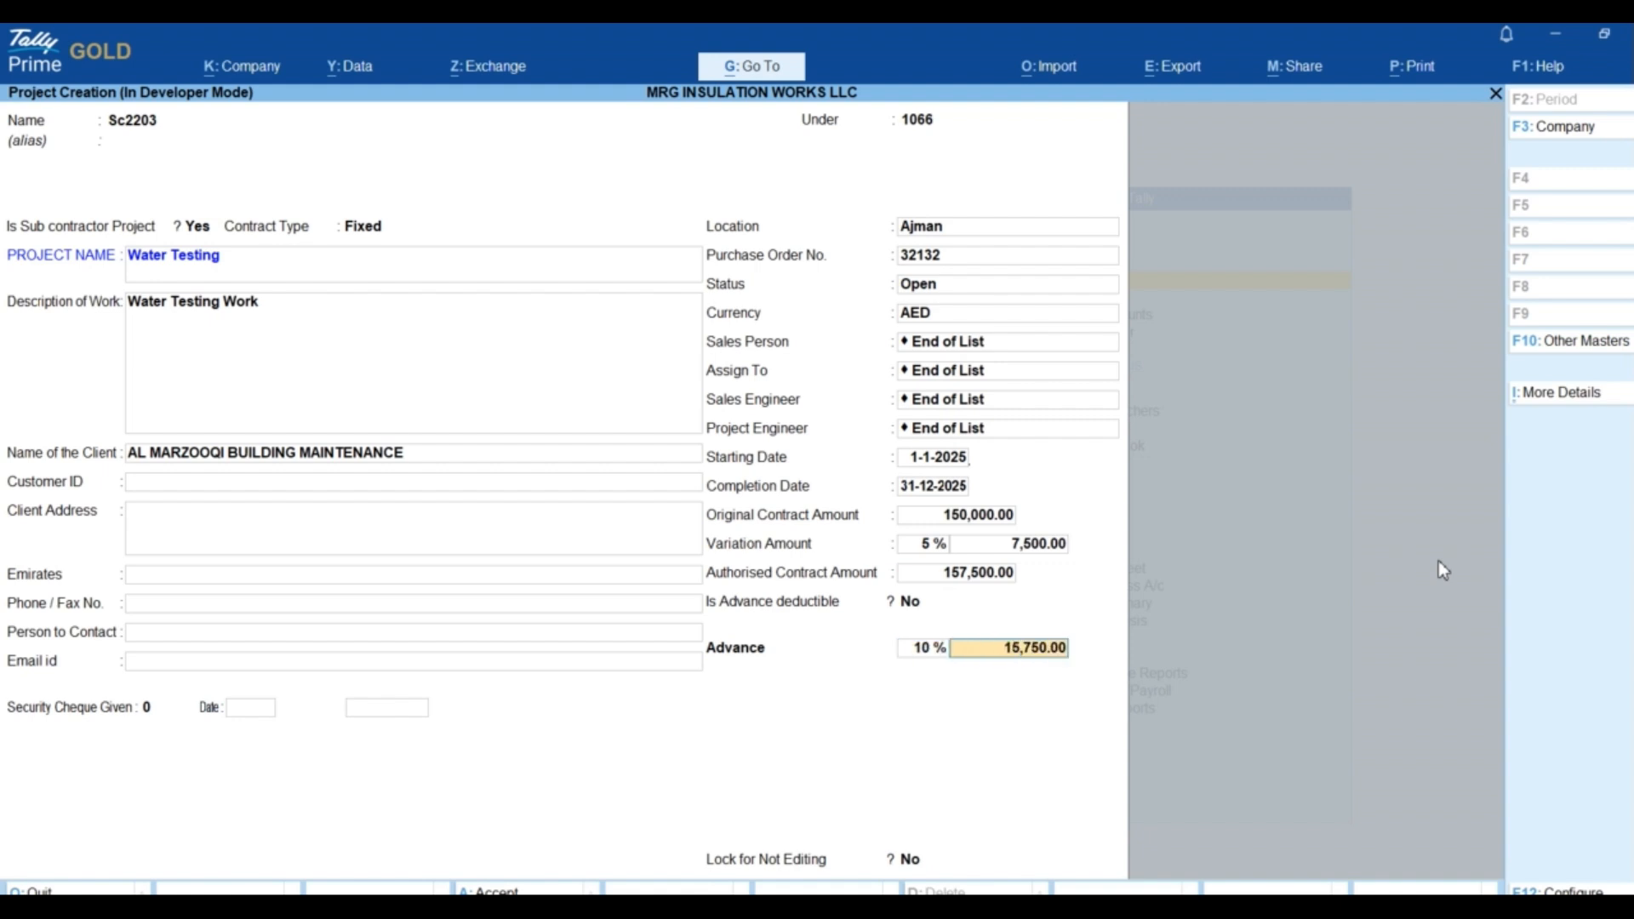
pyautogui.press('Return')
pyautogui.write('15')
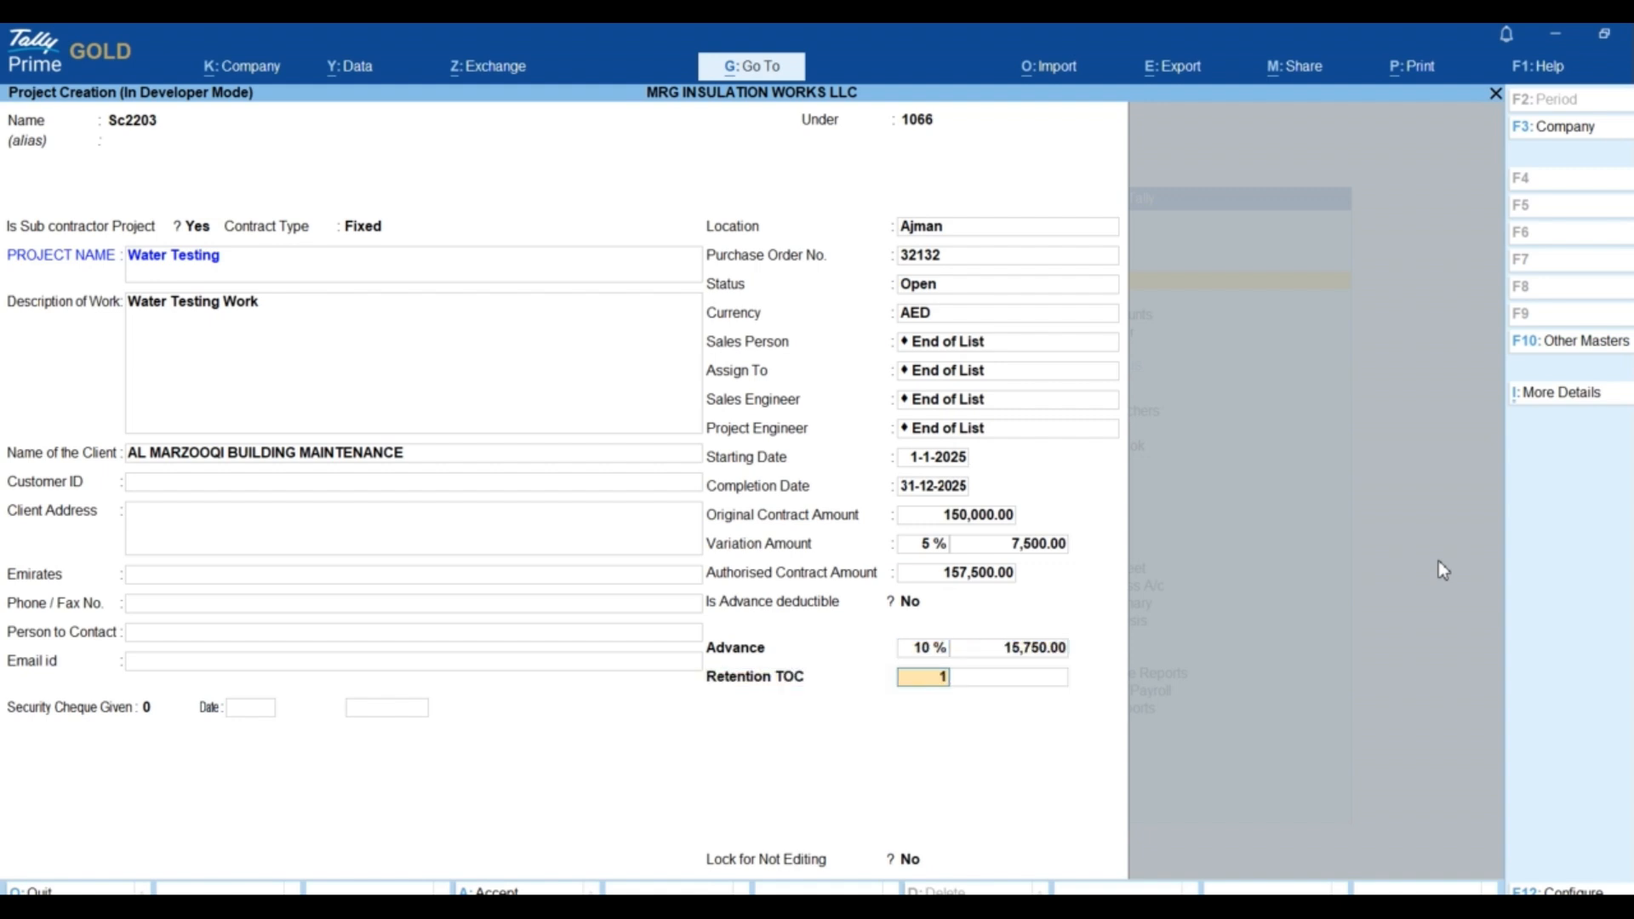
pyautogui.press('Return')
pyautogui.press('Return')
# - Set Retention DLP to 10% and accept 0% for Commission and Progress
pyautogui.write('1')
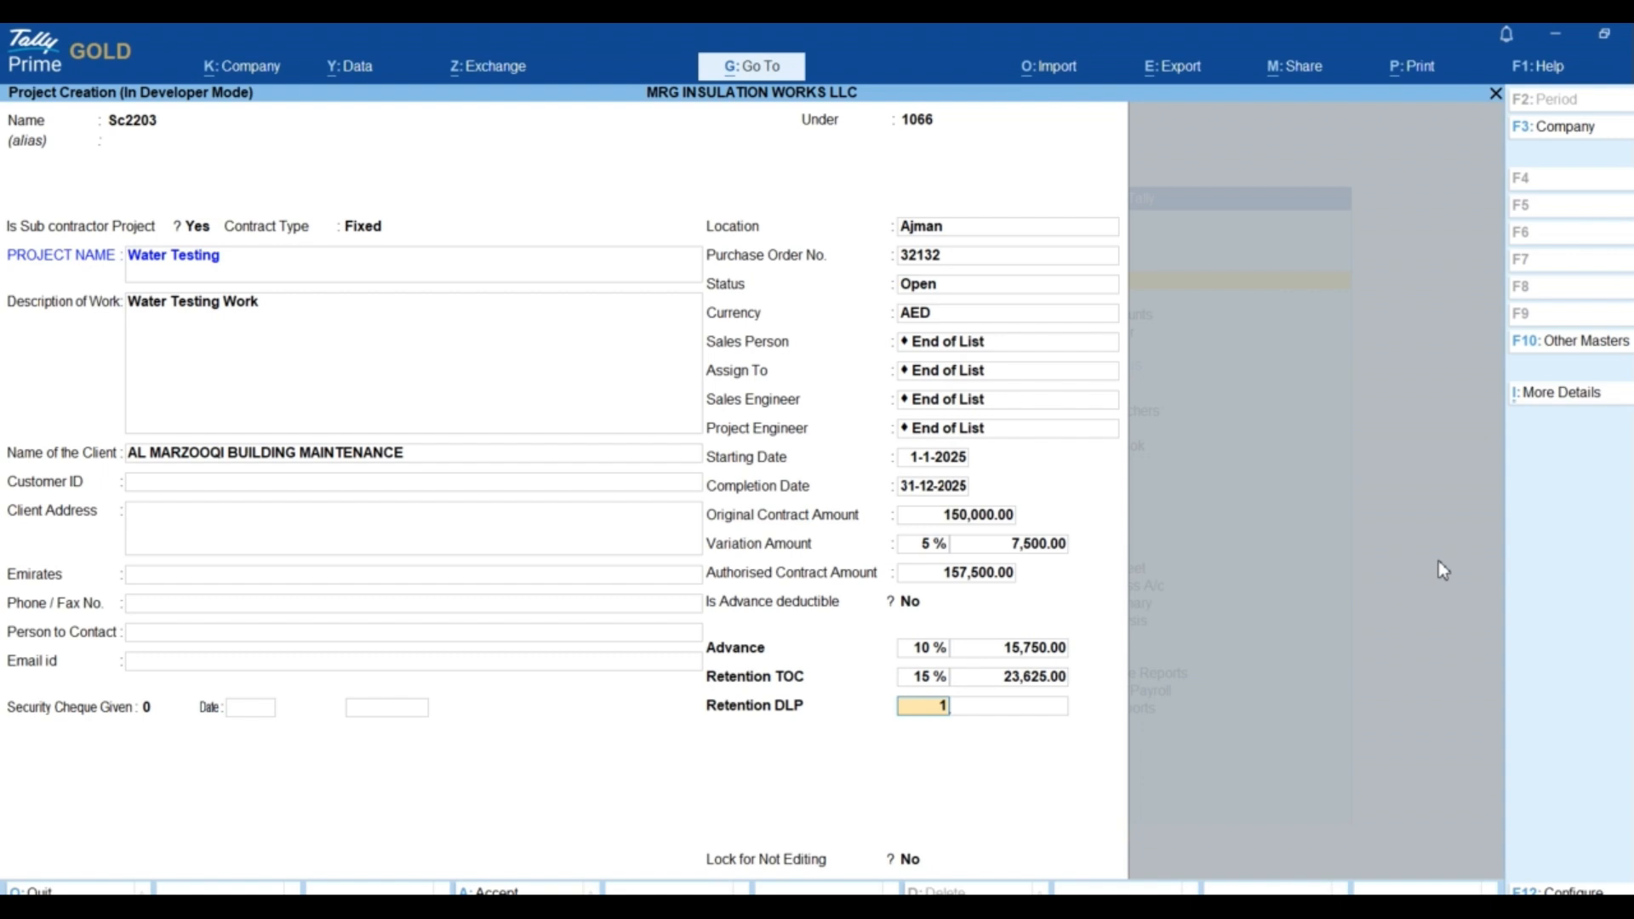
pyautogui.write('0')
pyautogui.press('Return')
pyautogui.press('Return')
pyautogui.press('Return')
pyautogui.press('Return')
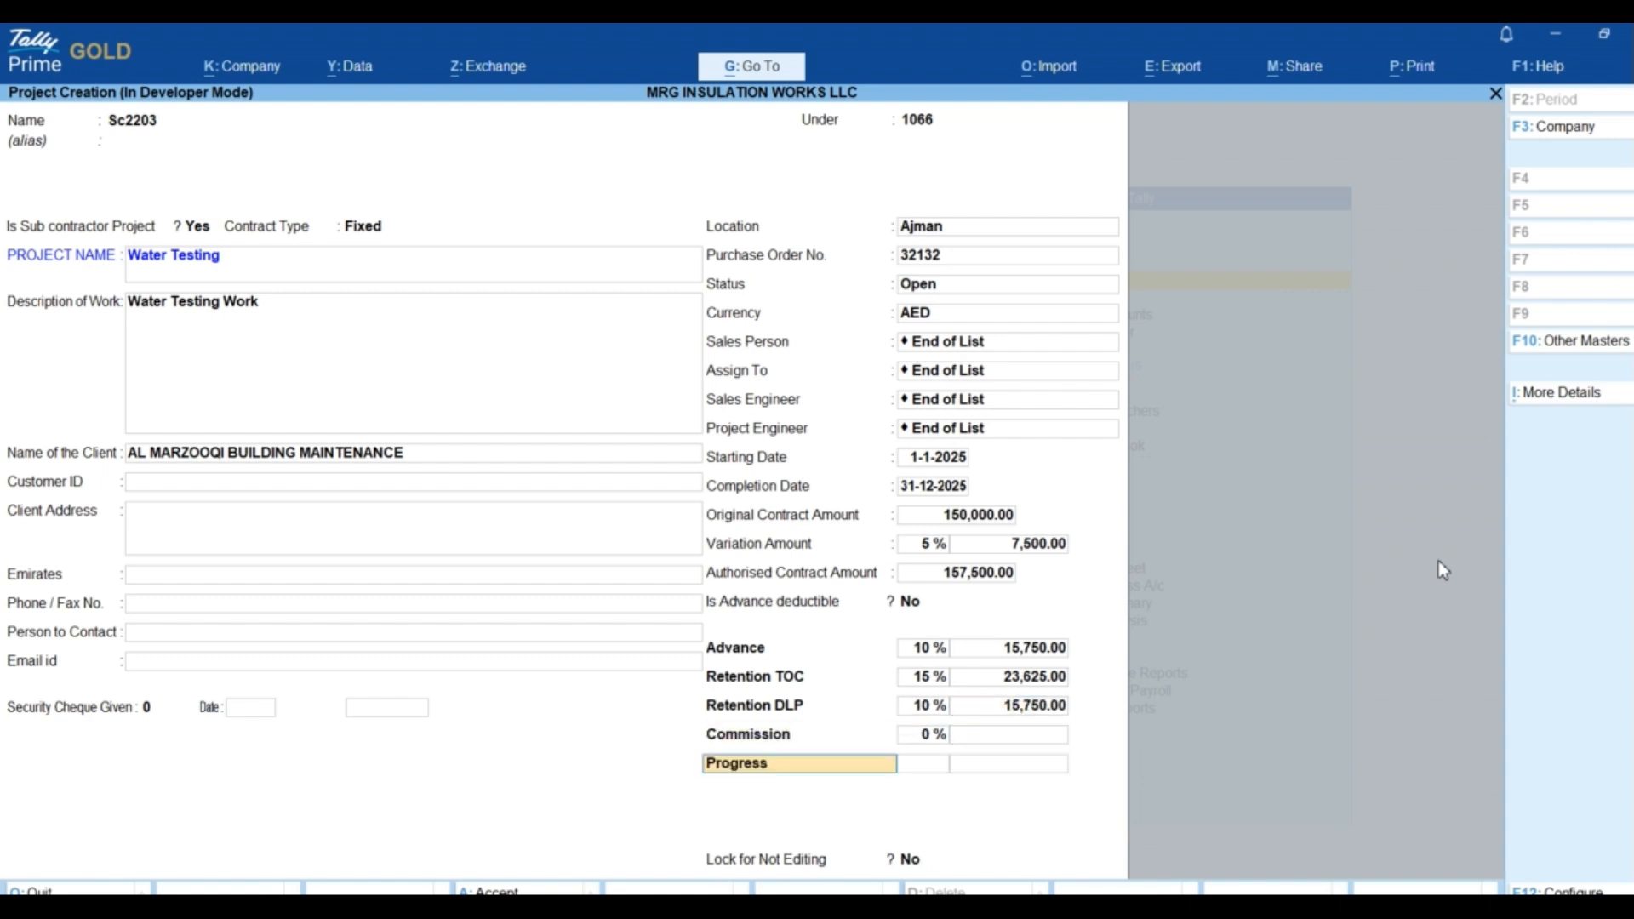
pyautogui.press('Return')
pyautogui.press('Return')
pyautogui.press('Return')
pyautogui.press('Return')
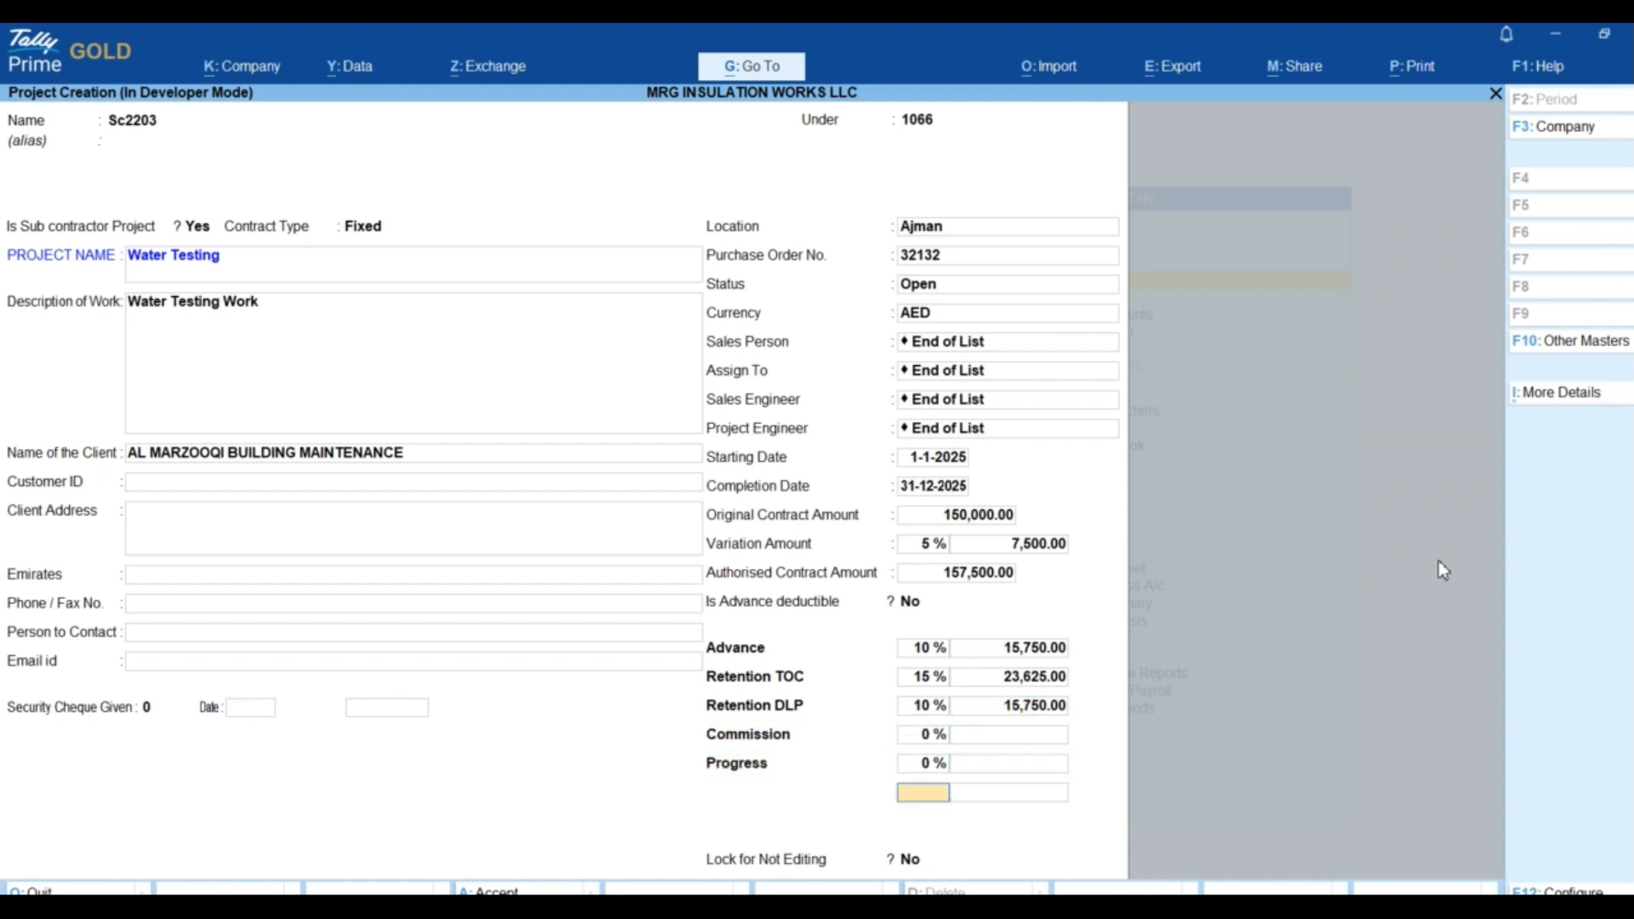
# - Save the new project Sc2203 and return to the Gateway of Tally
pyautogui.press('Return')
pyautogui.press('Return')
pyautogui.press('Return')
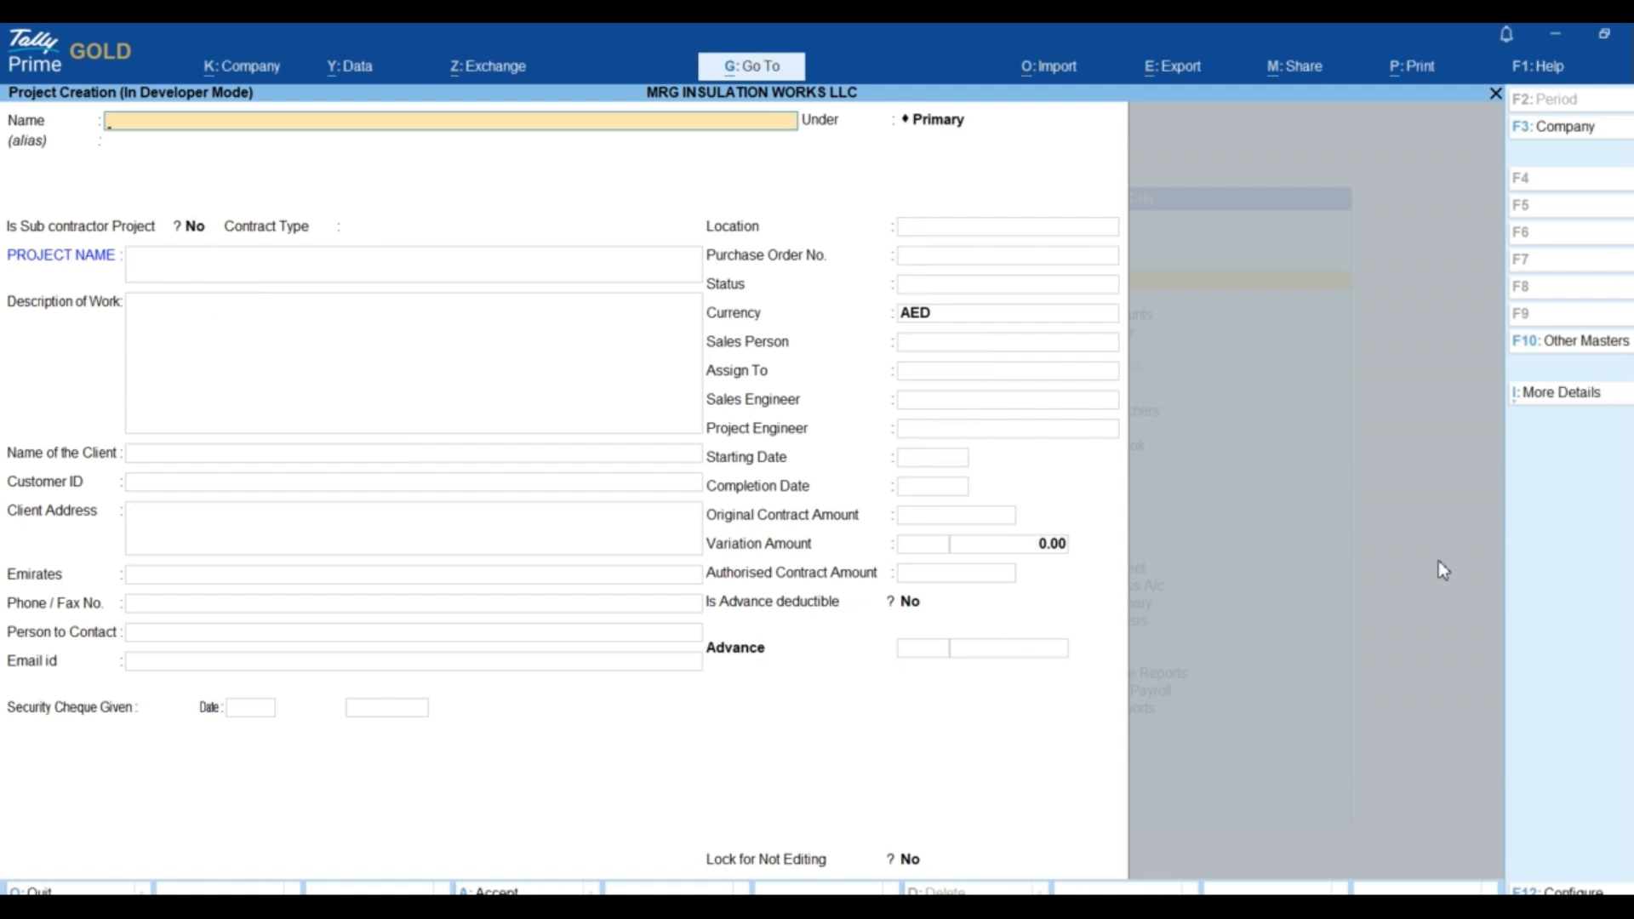
pyautogui.press('Escape')
pyautogui.press('Escape')
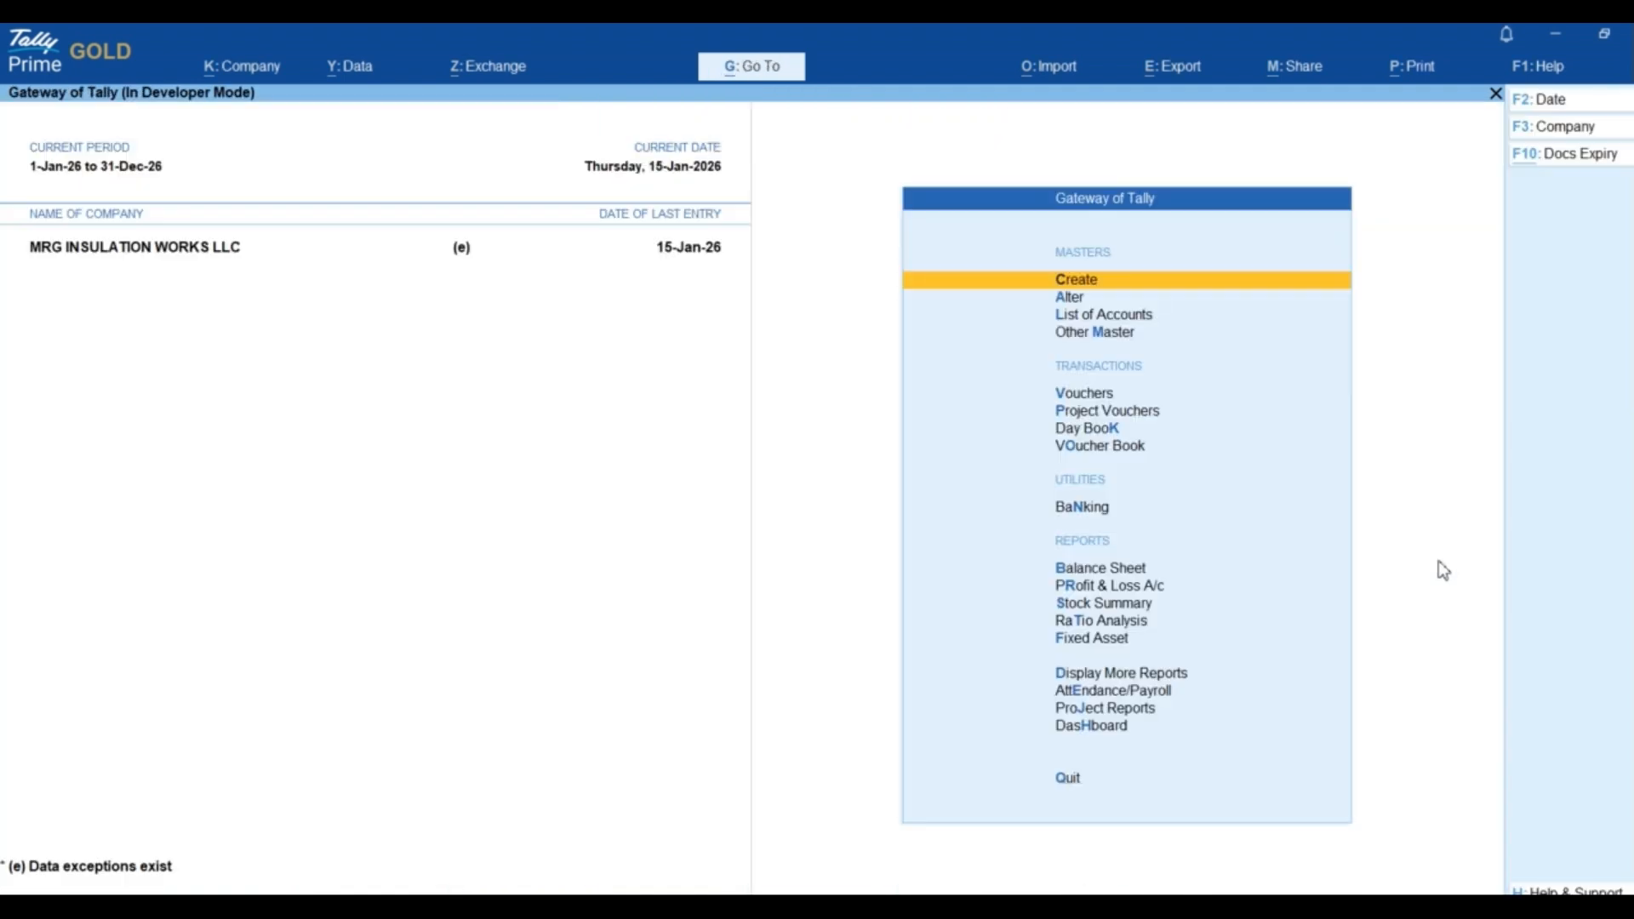
# - Open a new Job Order Confirmation voucher from the project vouchers
pyautogui.press('Down')
pyautogui.press('Down')
pyautogui.press('Down')
pyautogui.press('Down')
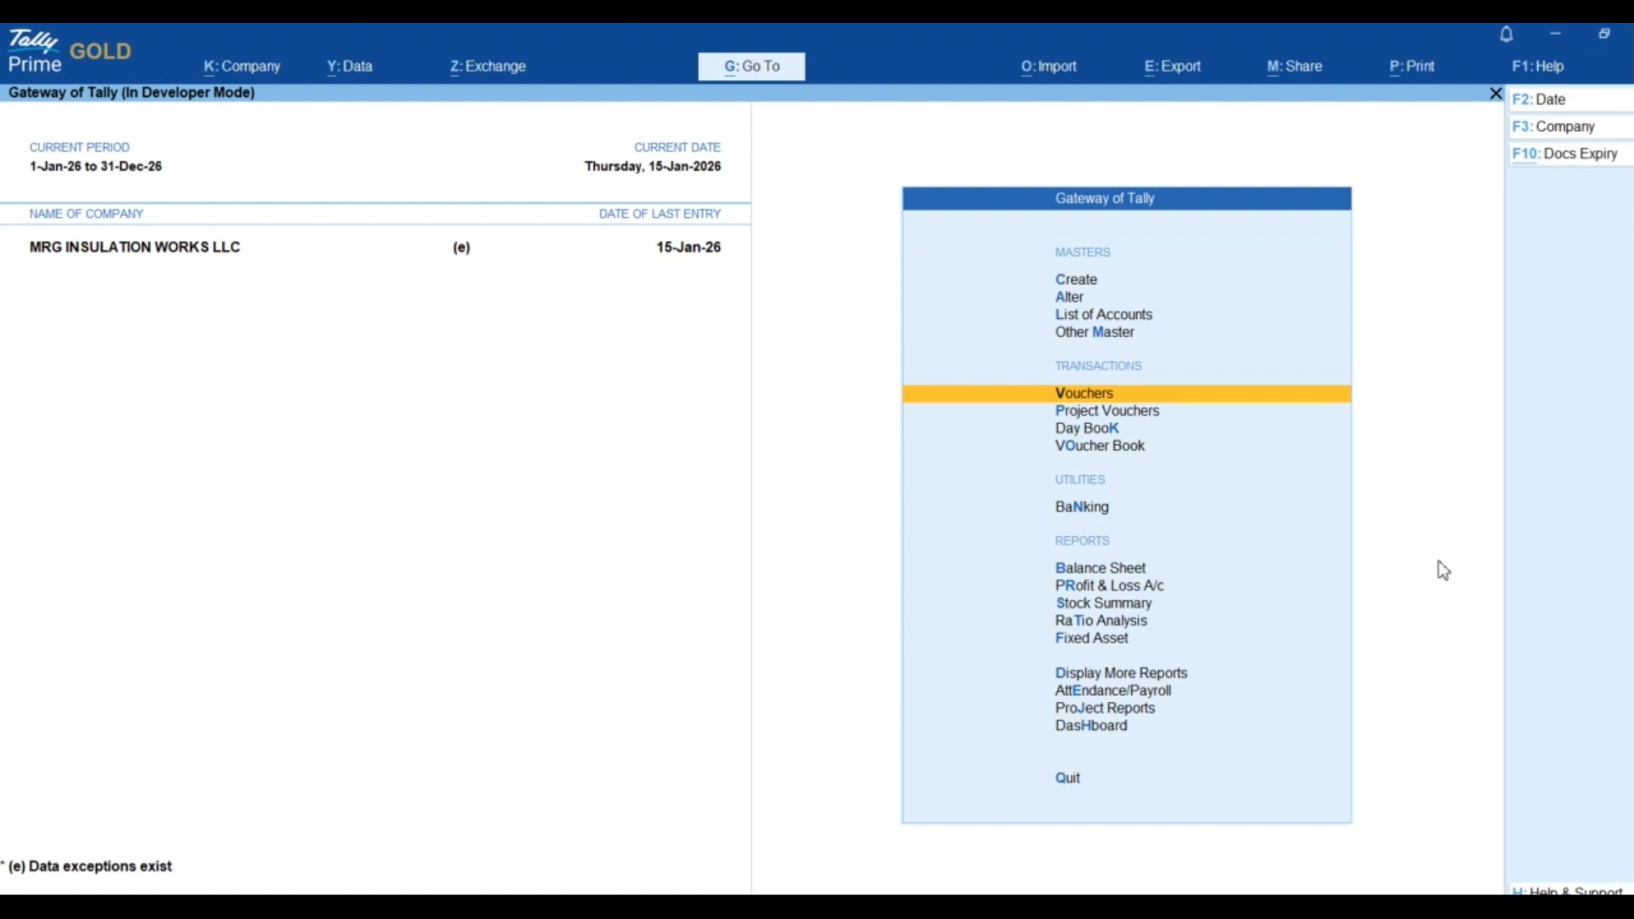
pyautogui.press('Down')
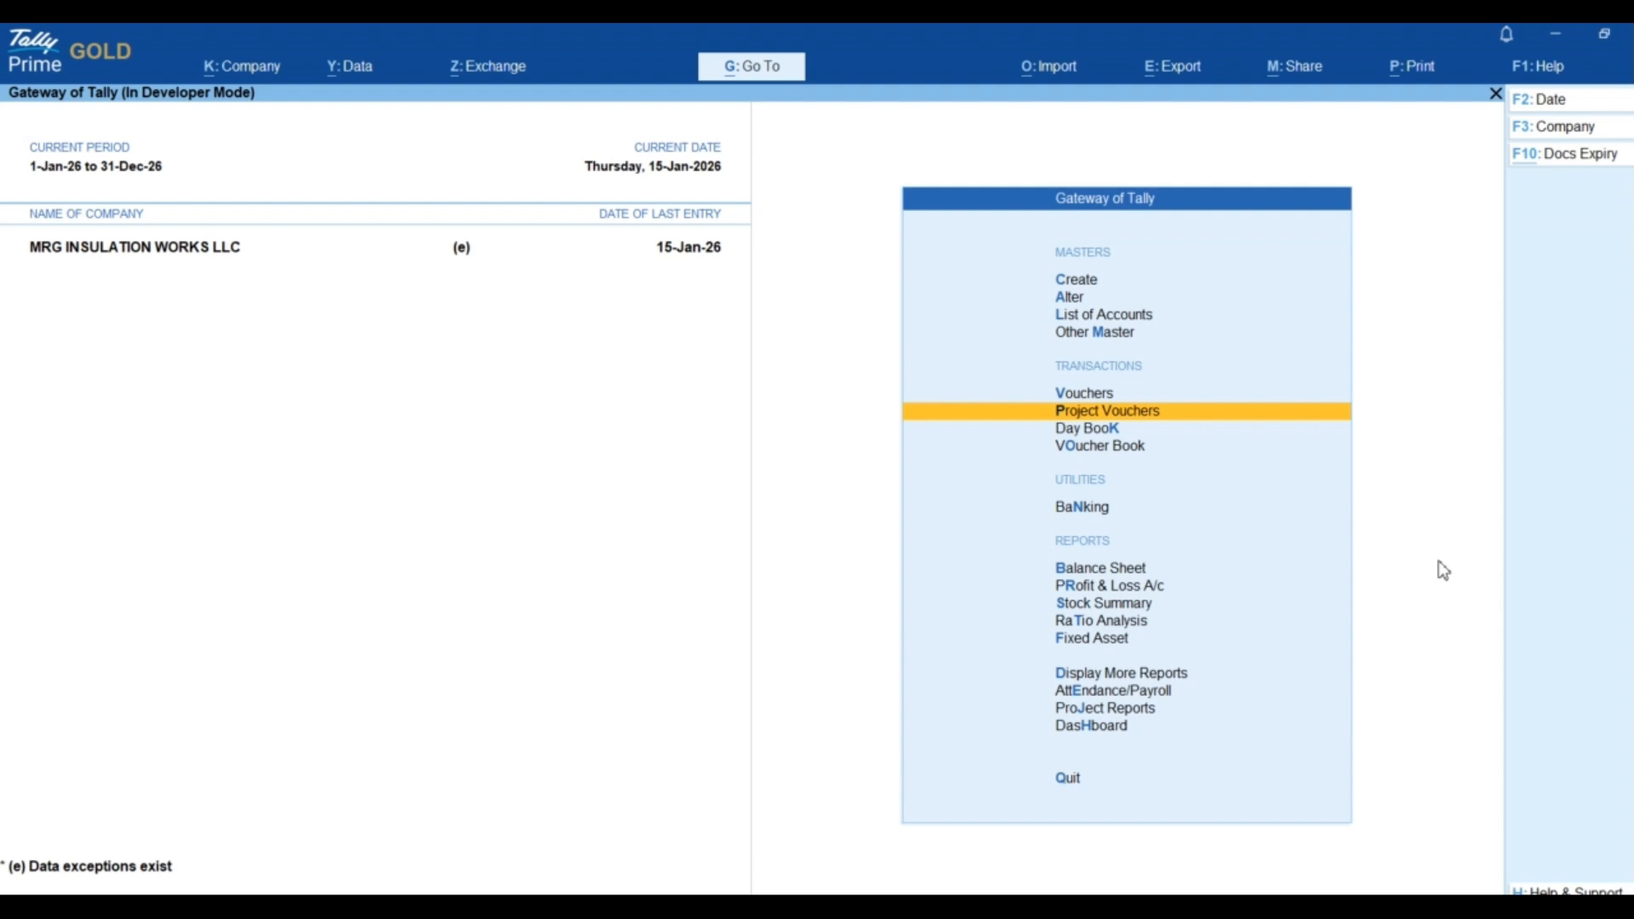
pyautogui.press('Return')
pyautogui.press('Down')
pyautogui.press('Up')
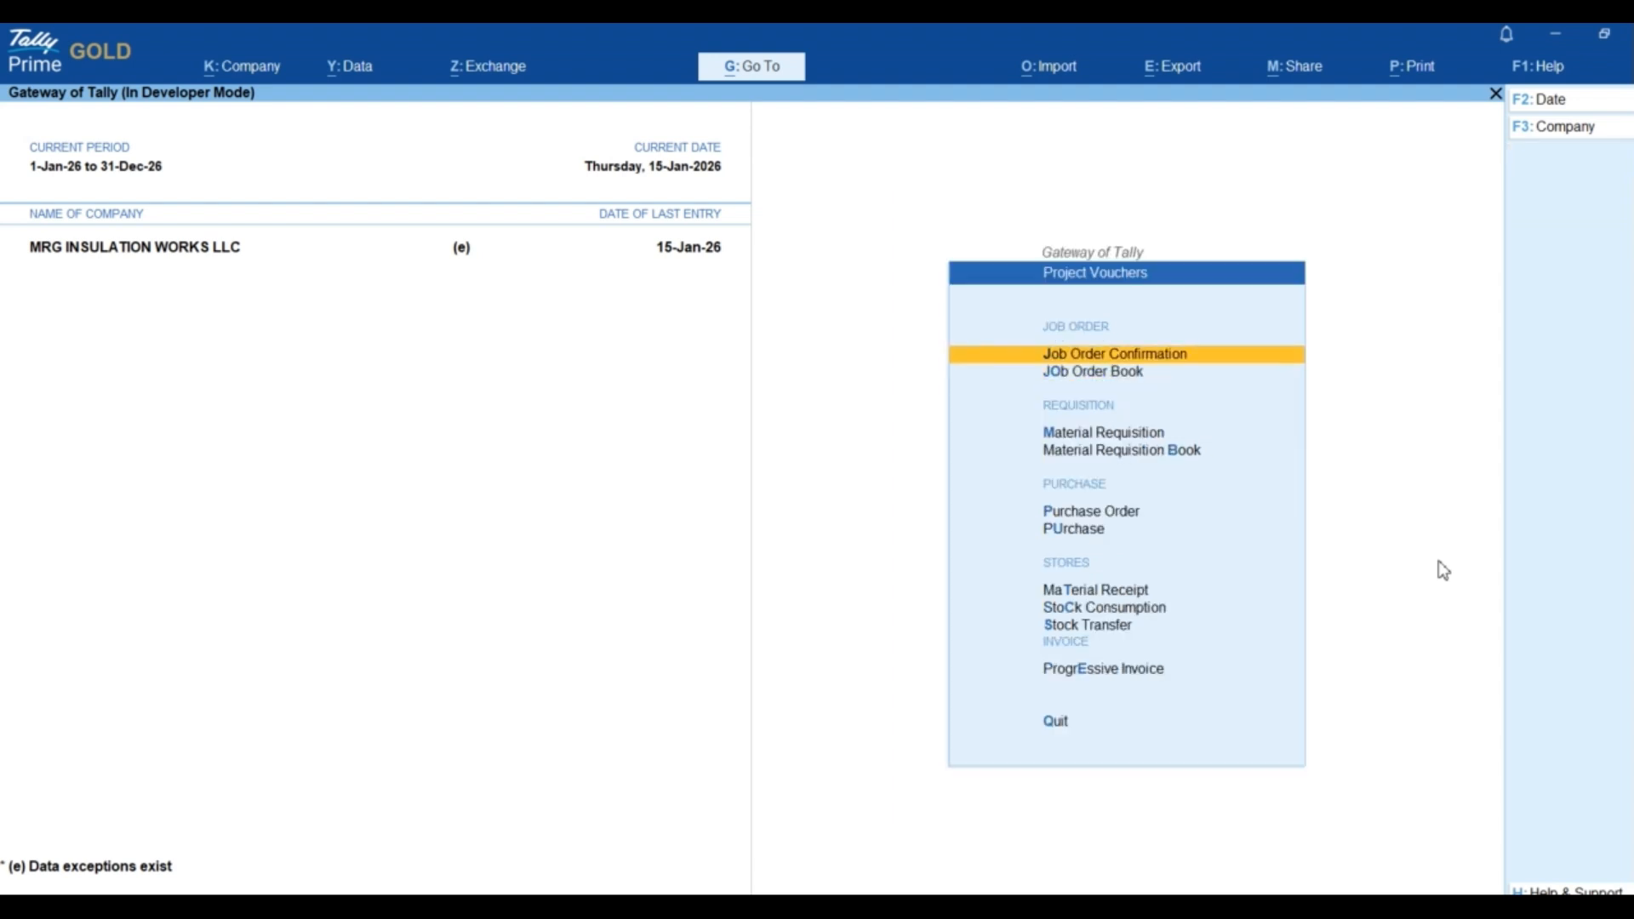
pyautogui.press('Return')
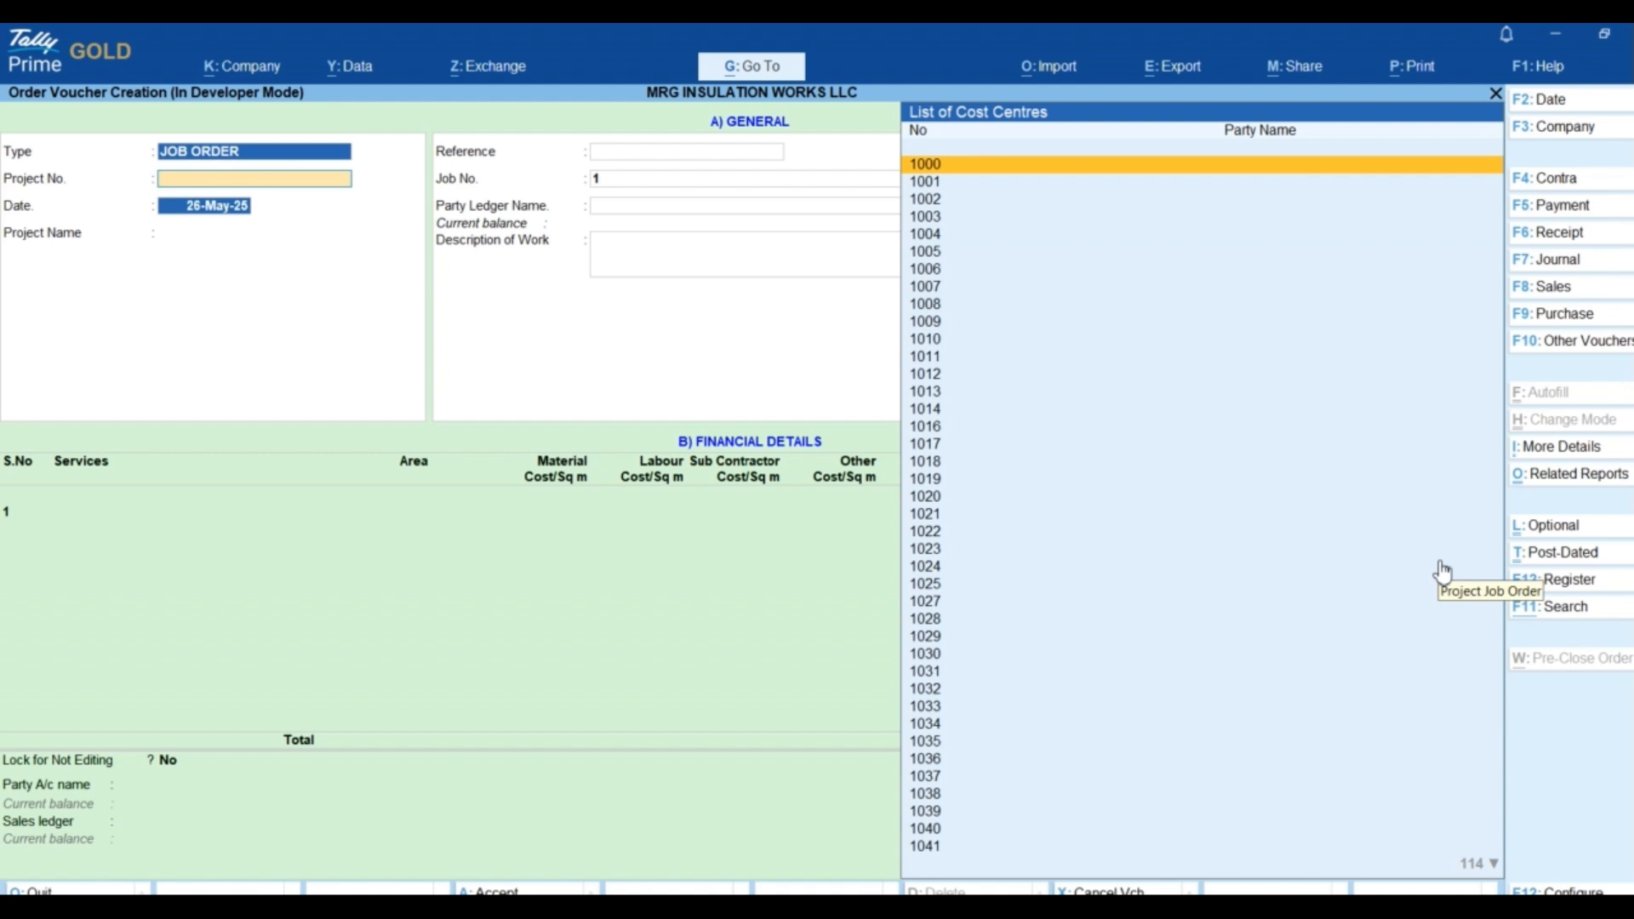
pyautogui.write('sc')
pyautogui.press('Down')
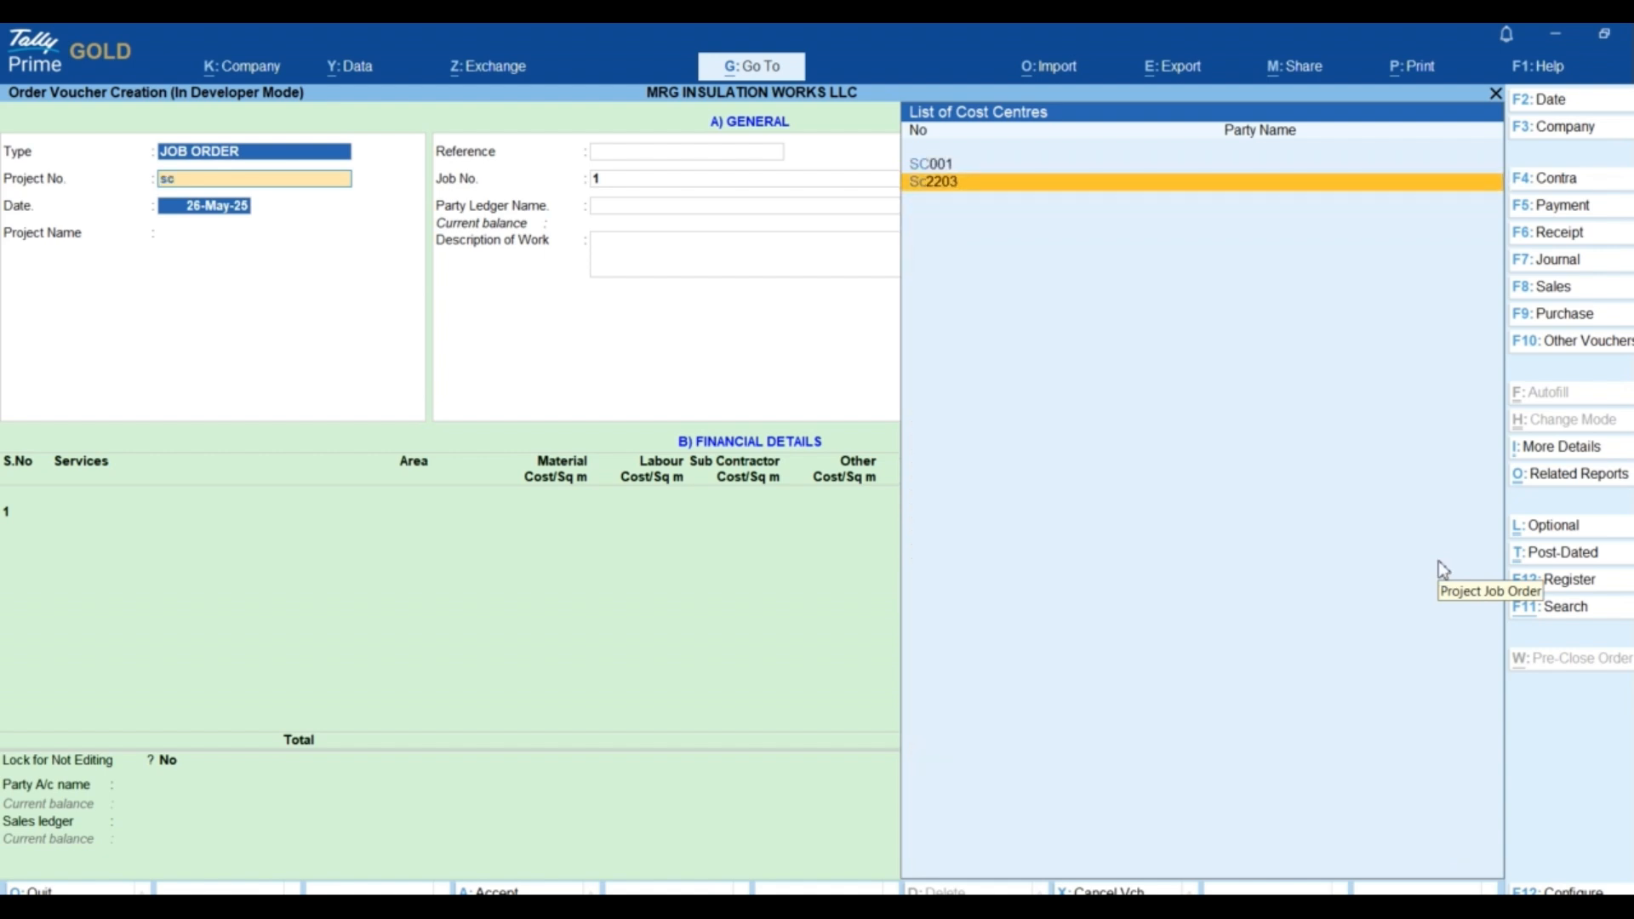
pyautogui.press('Return')
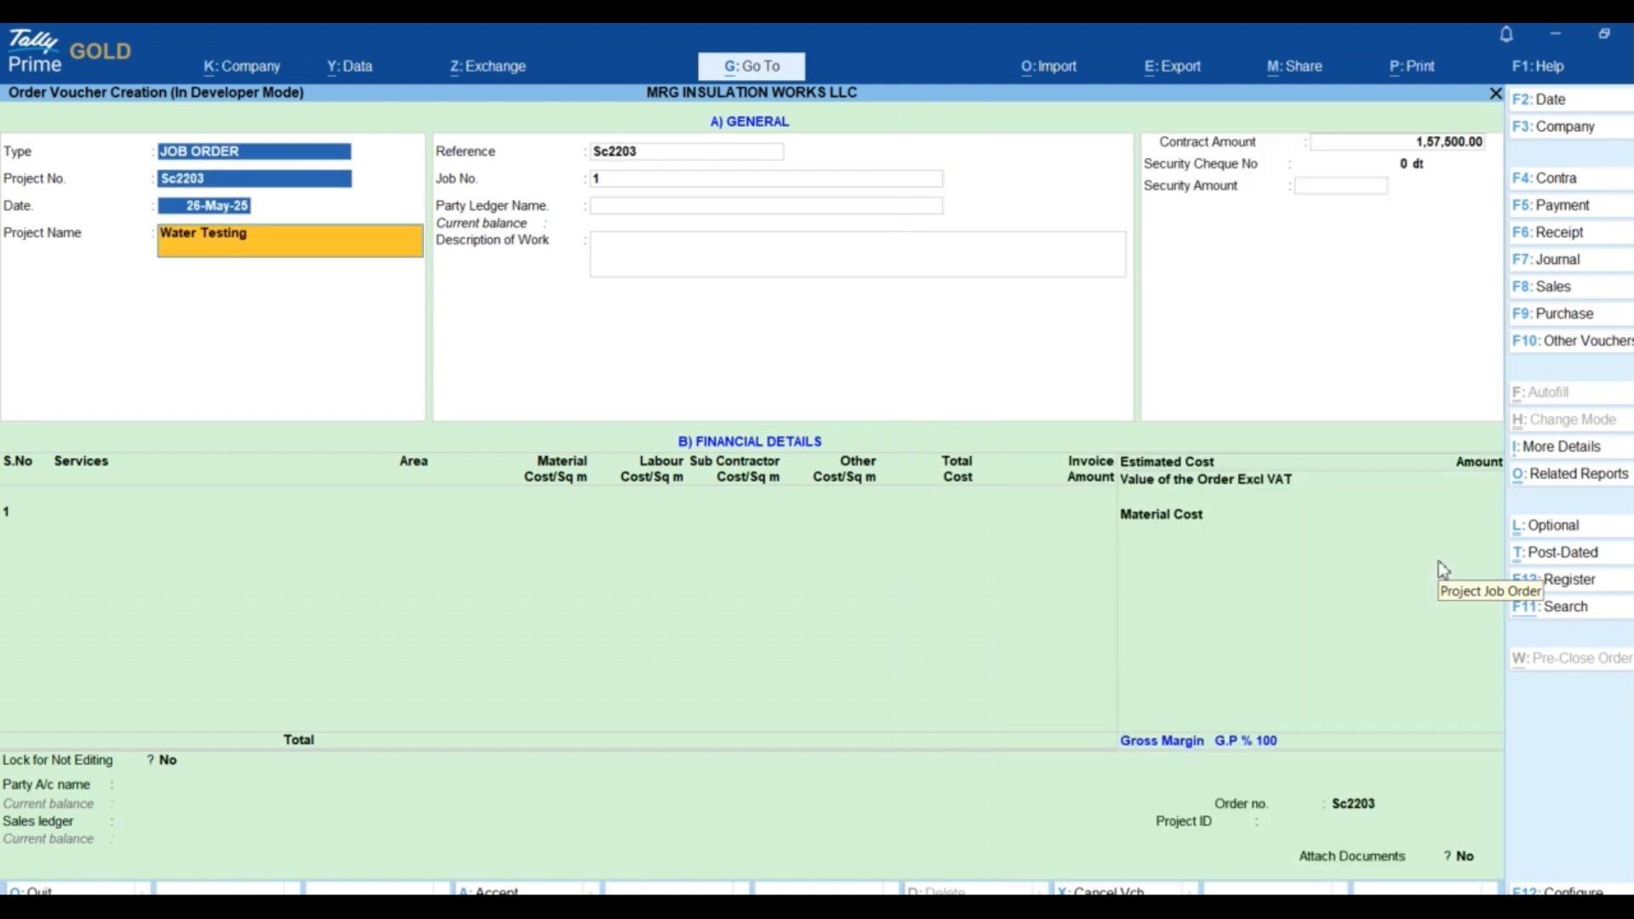
pyautogui.press('Return')
pyautogui.press('Return')
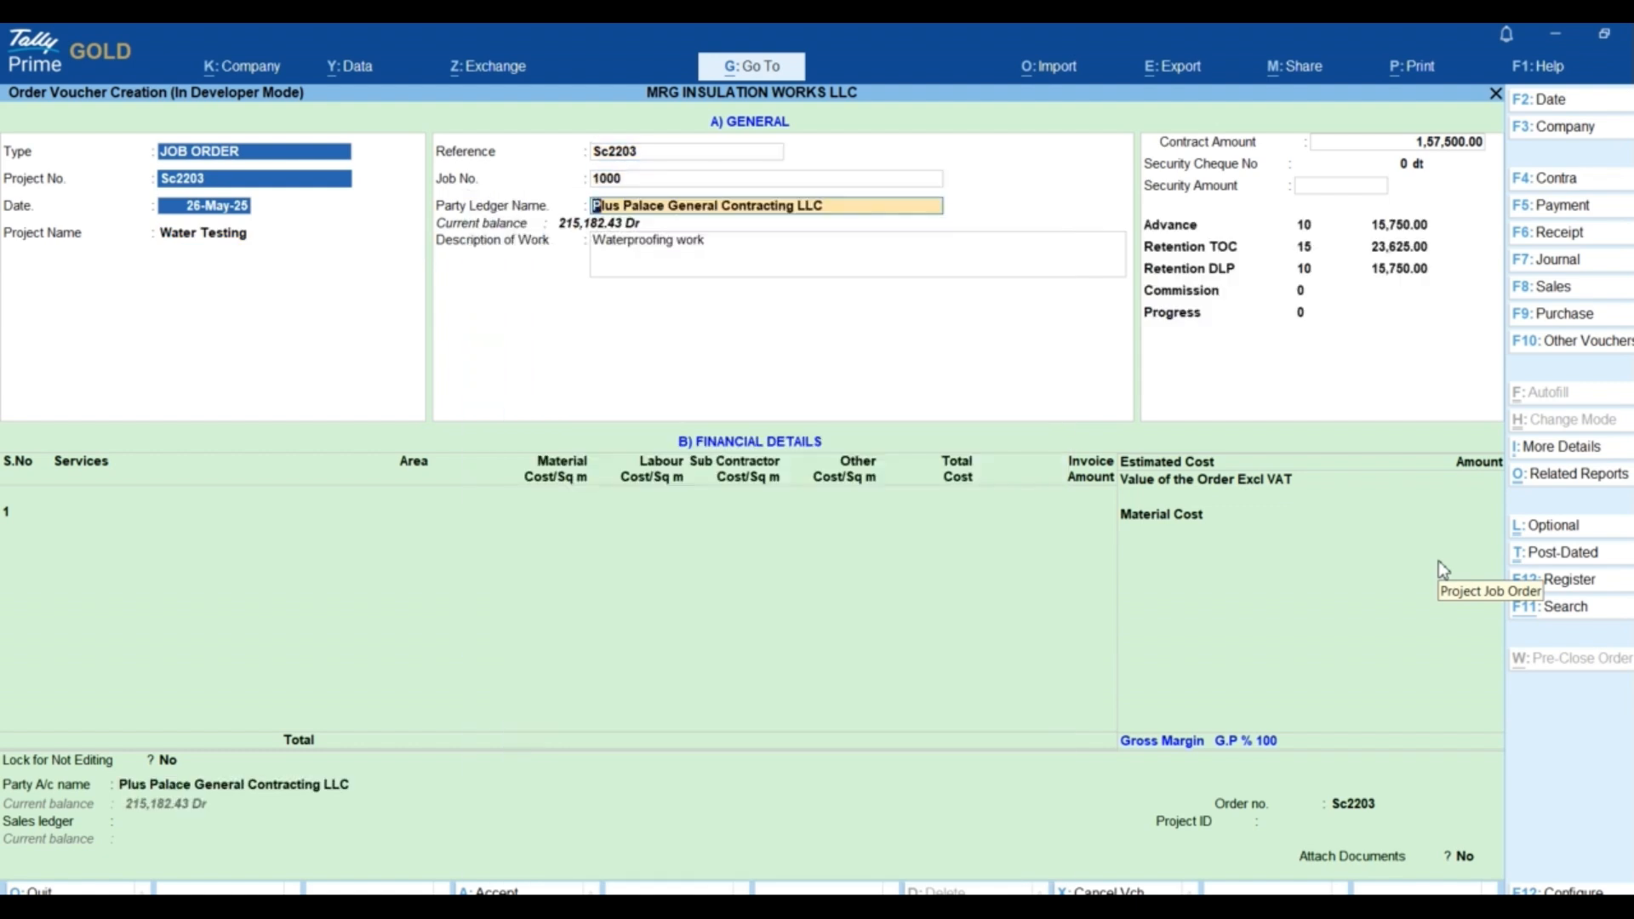
pyautogui.press('BackSpace')
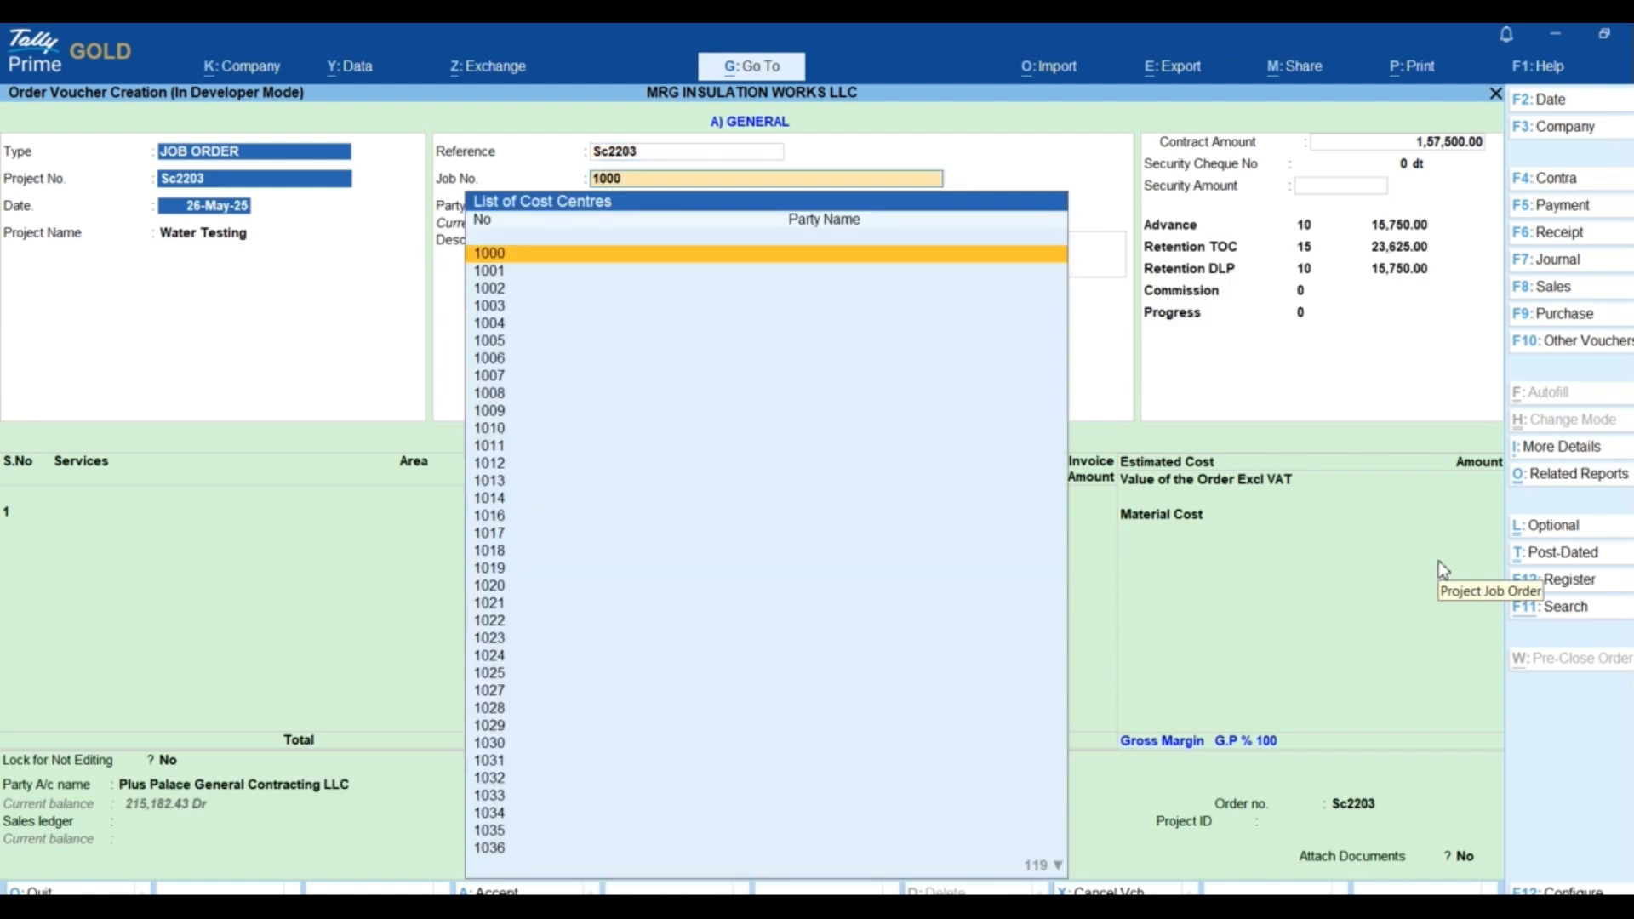
pyautogui.write('1066')
pyautogui.press('BackSpace')
pyautogui.press('BackSpace')
pyautogui.press('BackSpace')
pyautogui.press('BackSpace')
pyautogui.write('S')
pyautogui.press('Down')
pyautogui.press('Down')
pyautogui.press('Return')
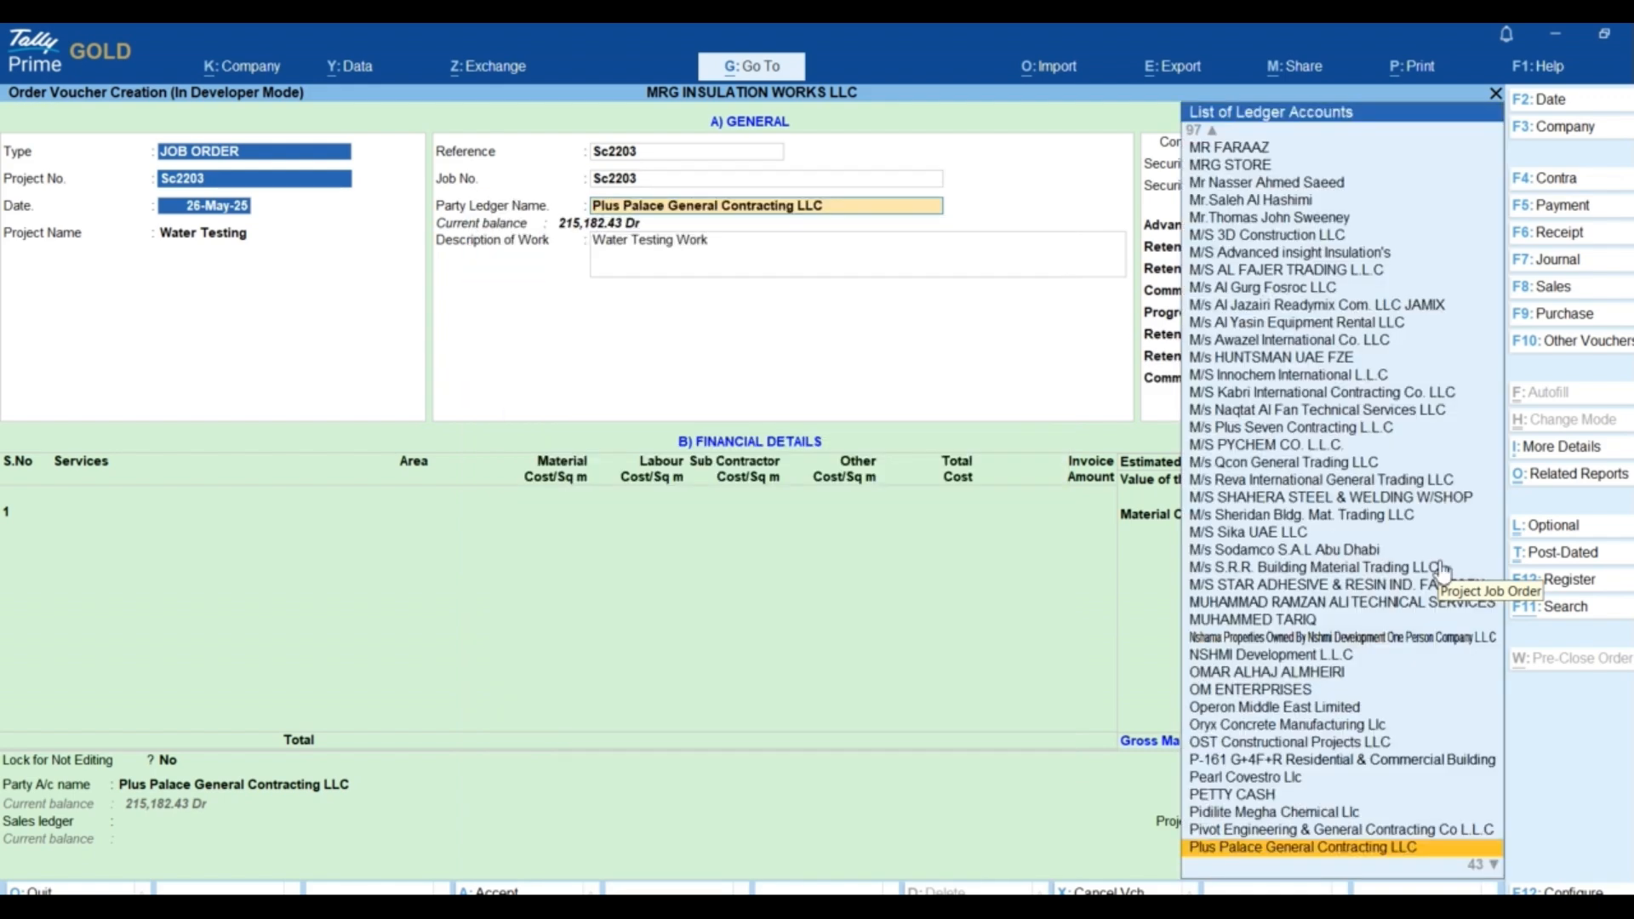
pyautogui.press('Return')
pyautogui.press('Return')
pyautogui.press('Return')
pyautogui.press('Return')
pyautogui.press('Return')
pyautogui.press('Return')
pyautogui.press('Return')
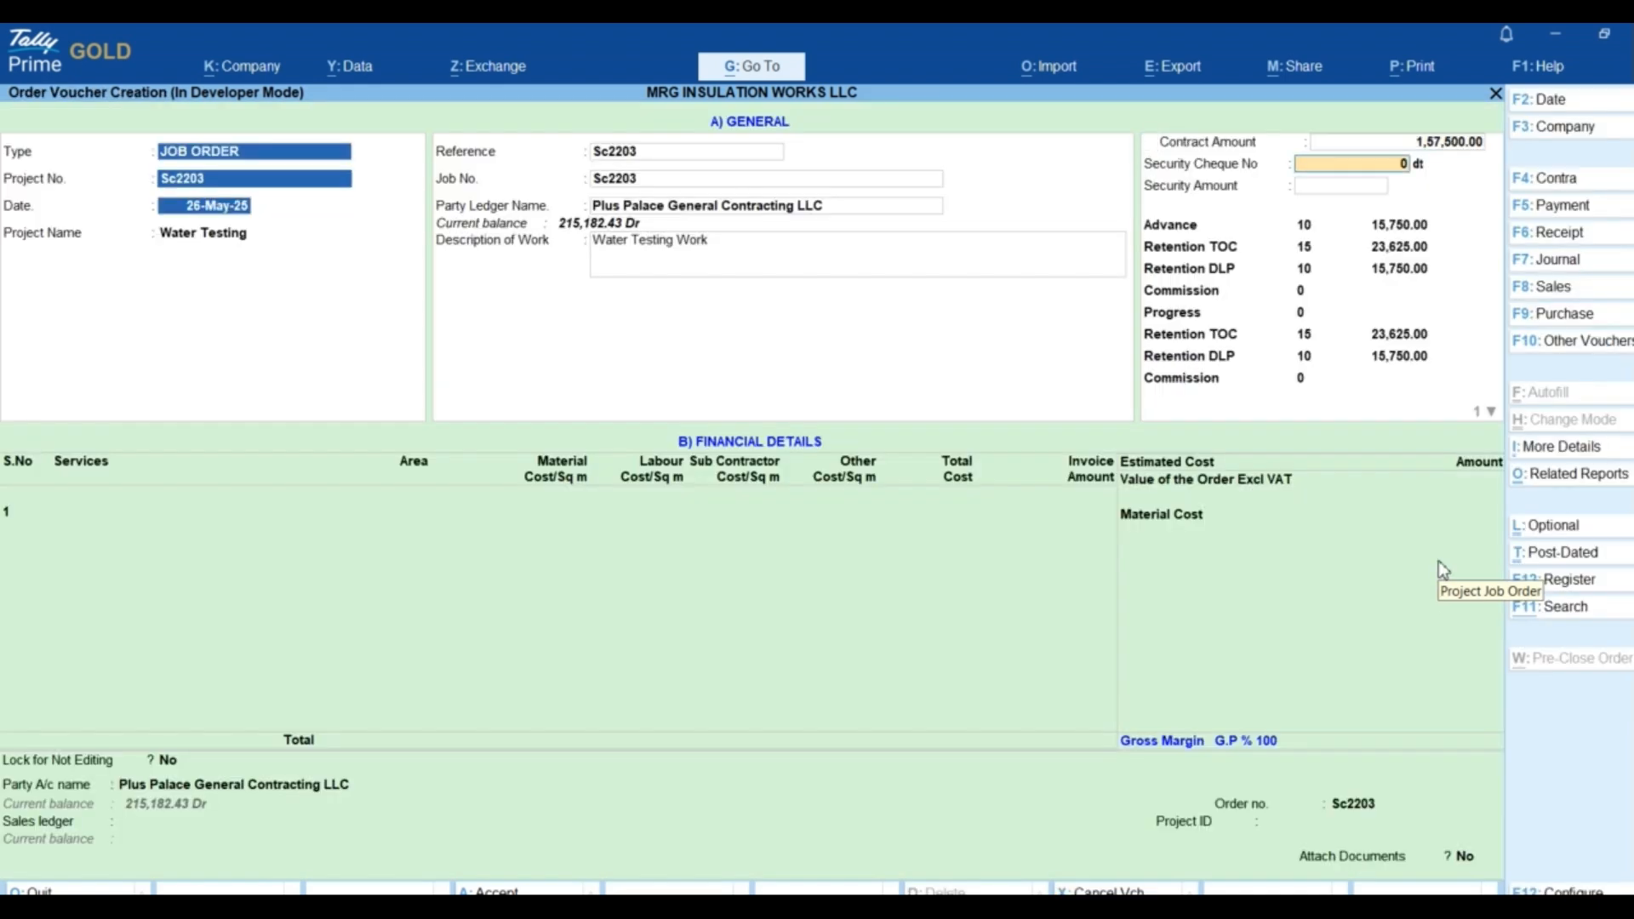
pyautogui.press('Return')
pyautogui.press('Return')
pyautogui.press('Return')
pyautogui.press('Return')
pyautogui.press('Return')
pyautogui.press('Return')
pyautogui.press('Return')
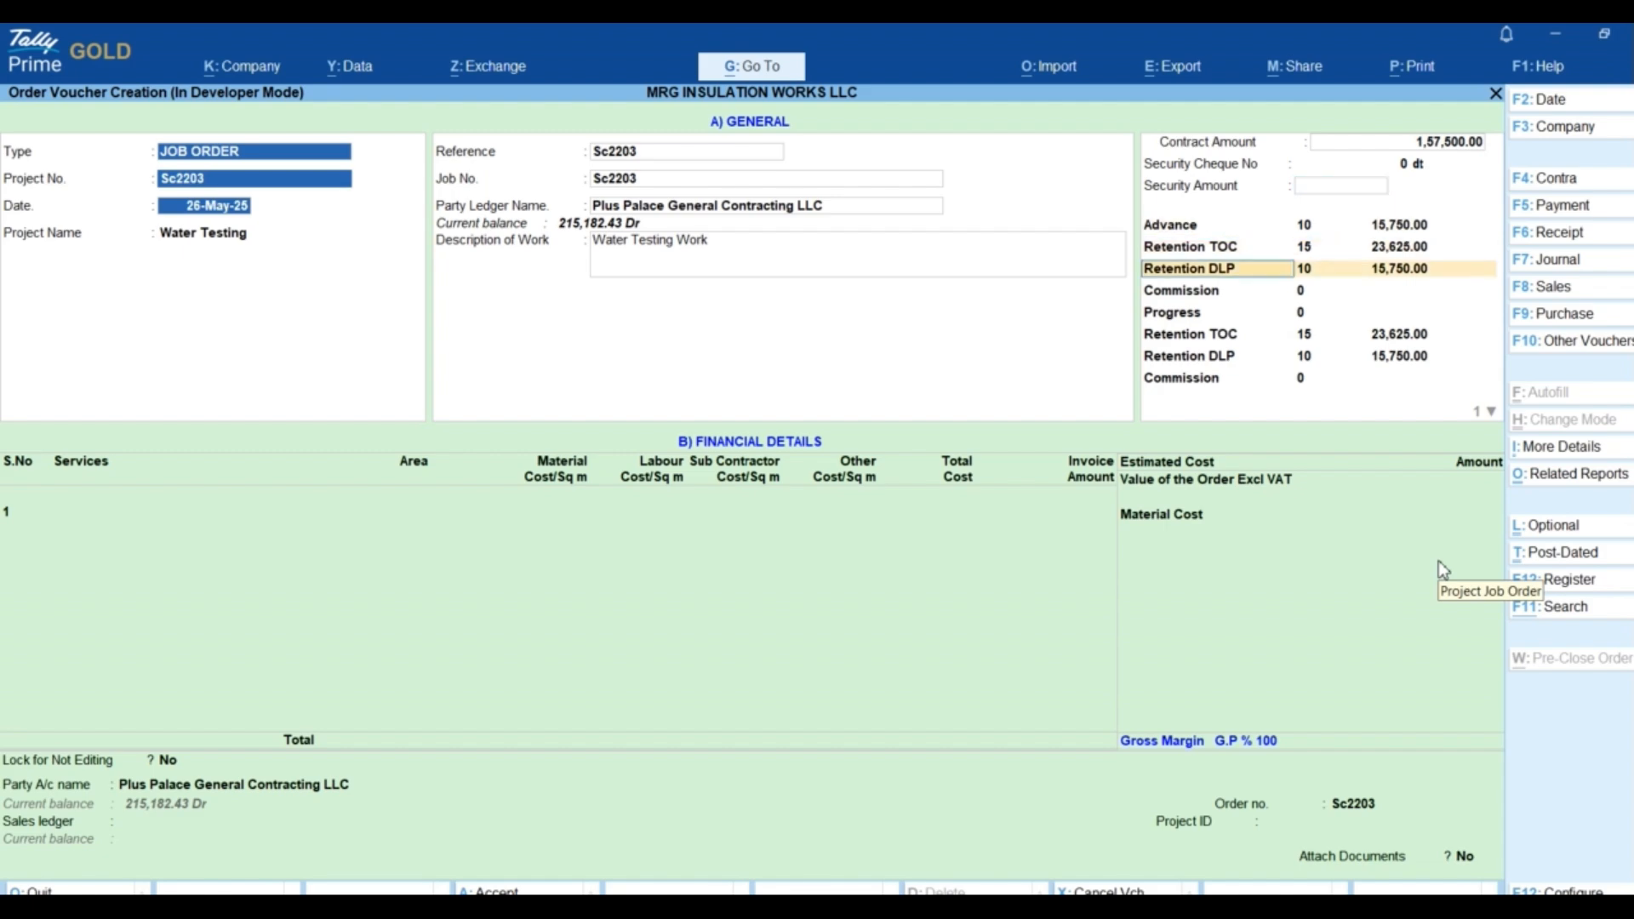
pyautogui.hotkey('ctrl', 'a')
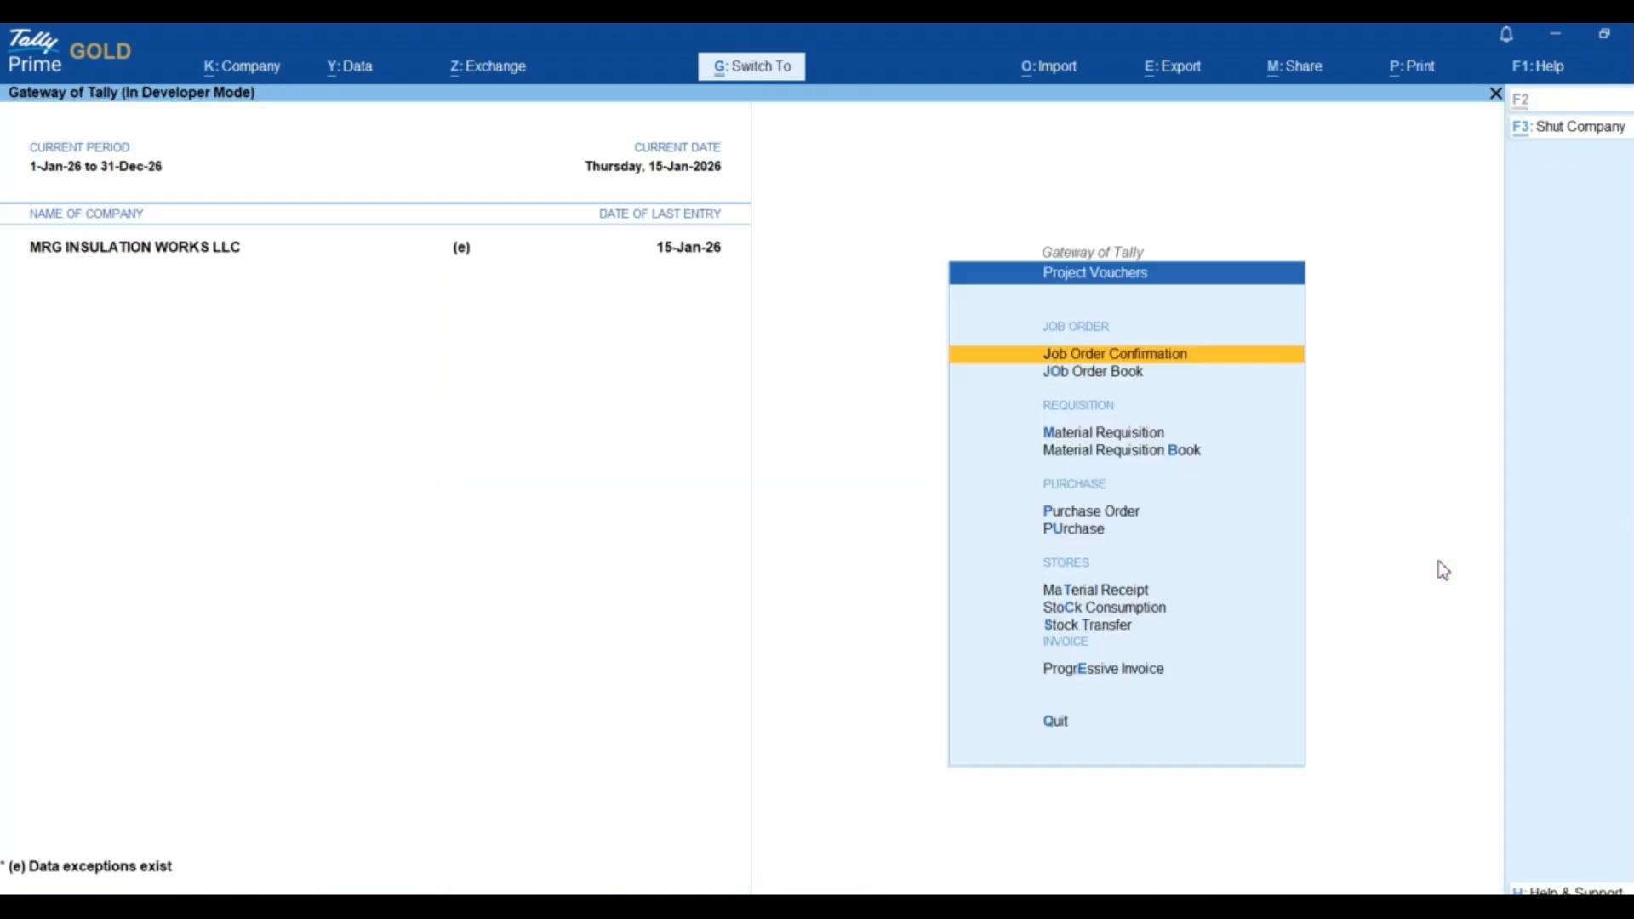
# - In a fresh job order confirmation, set both the project number and the job number to Sc2203
pyautogui.write('s')
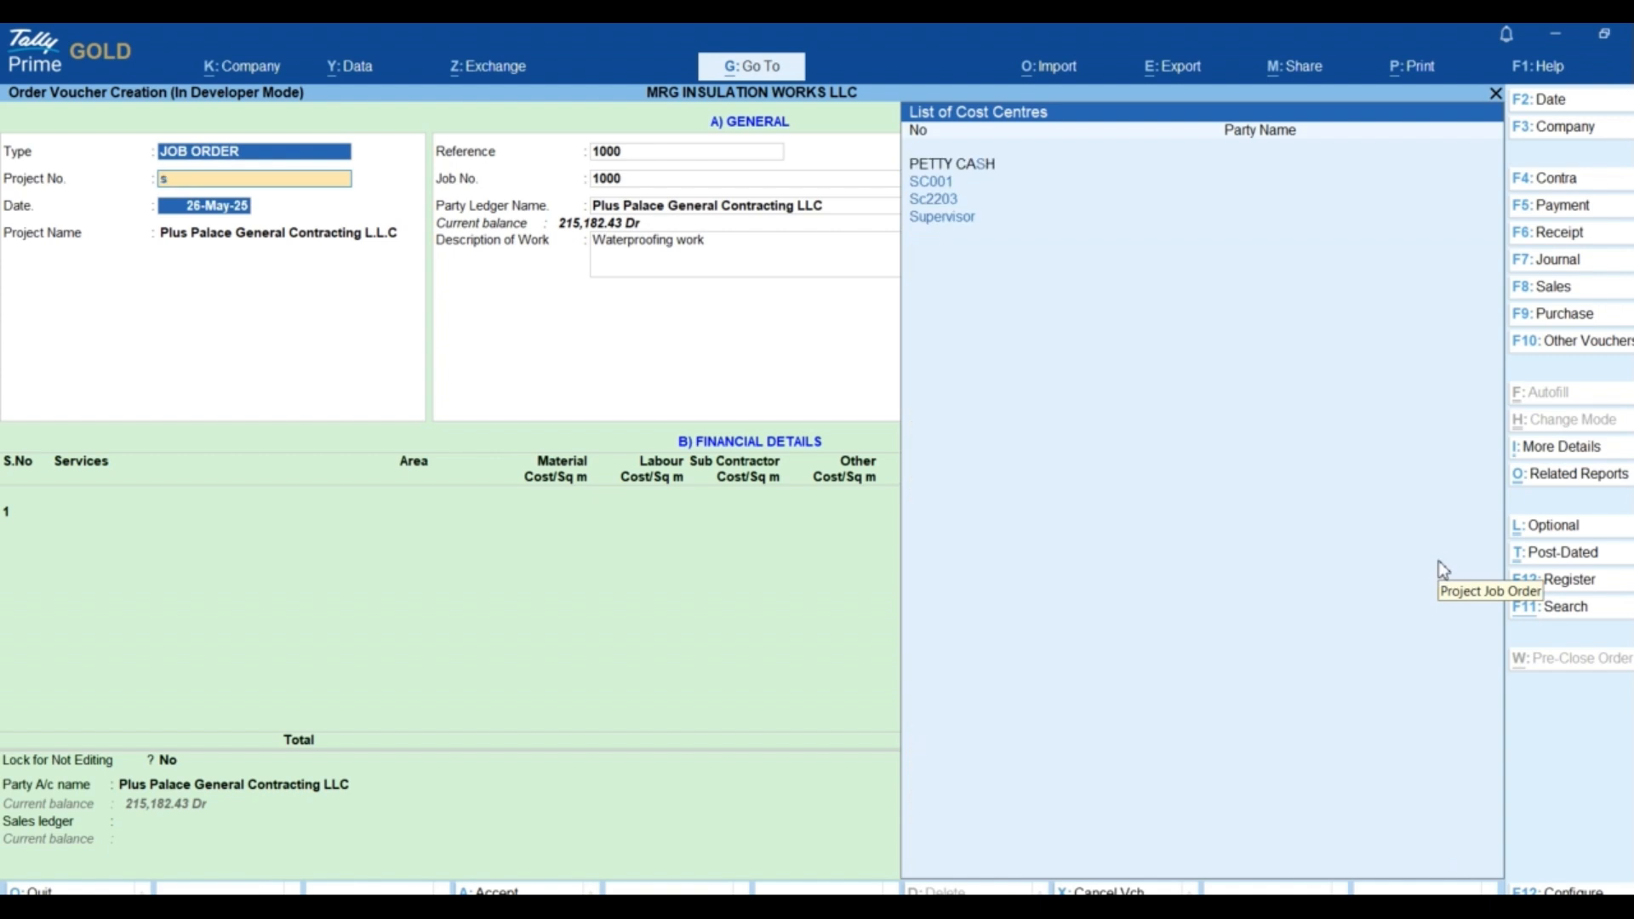
pyautogui.write('c2203')
pyautogui.press('Return')
pyautogui.press('Return')
pyautogui.press('Return')
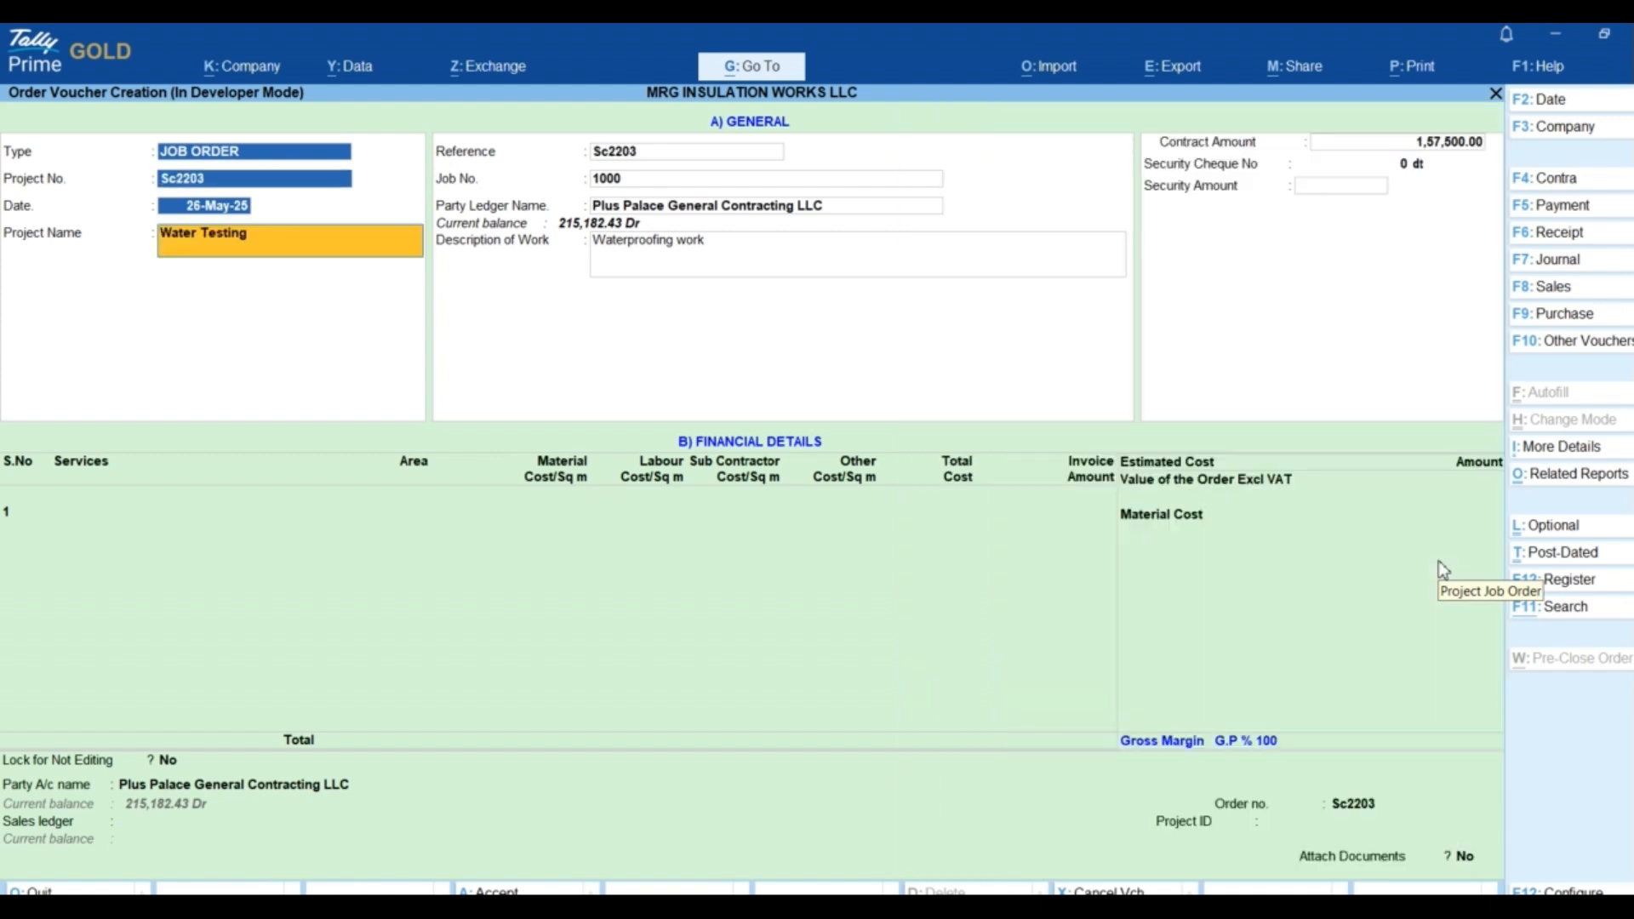
pyautogui.write('sc22')
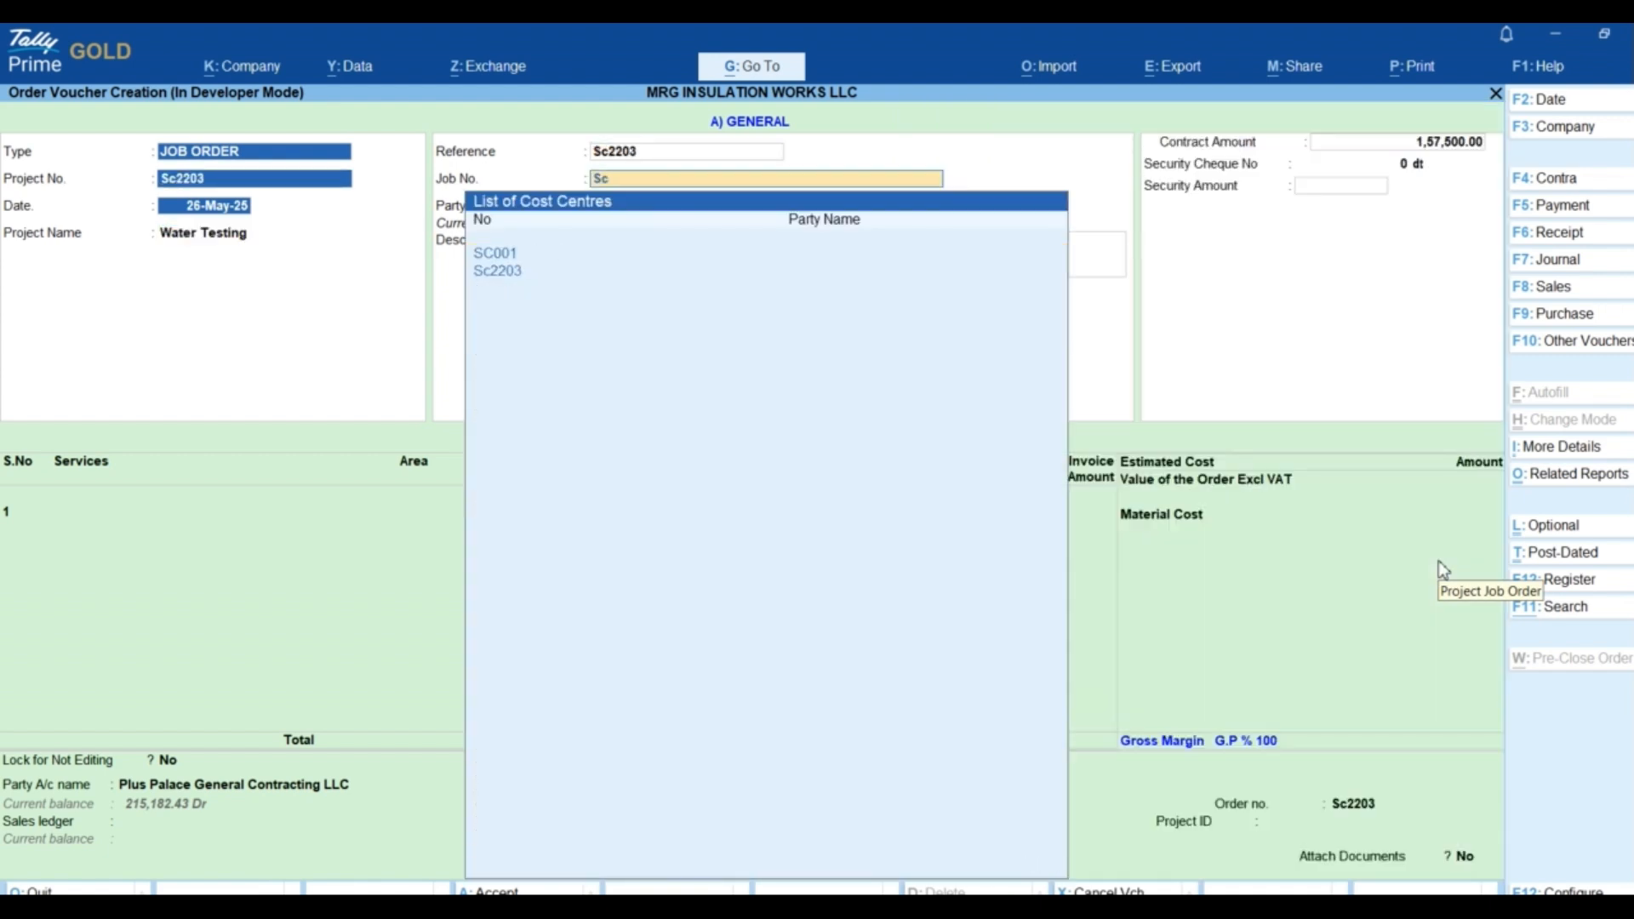
pyautogui.press('Return')
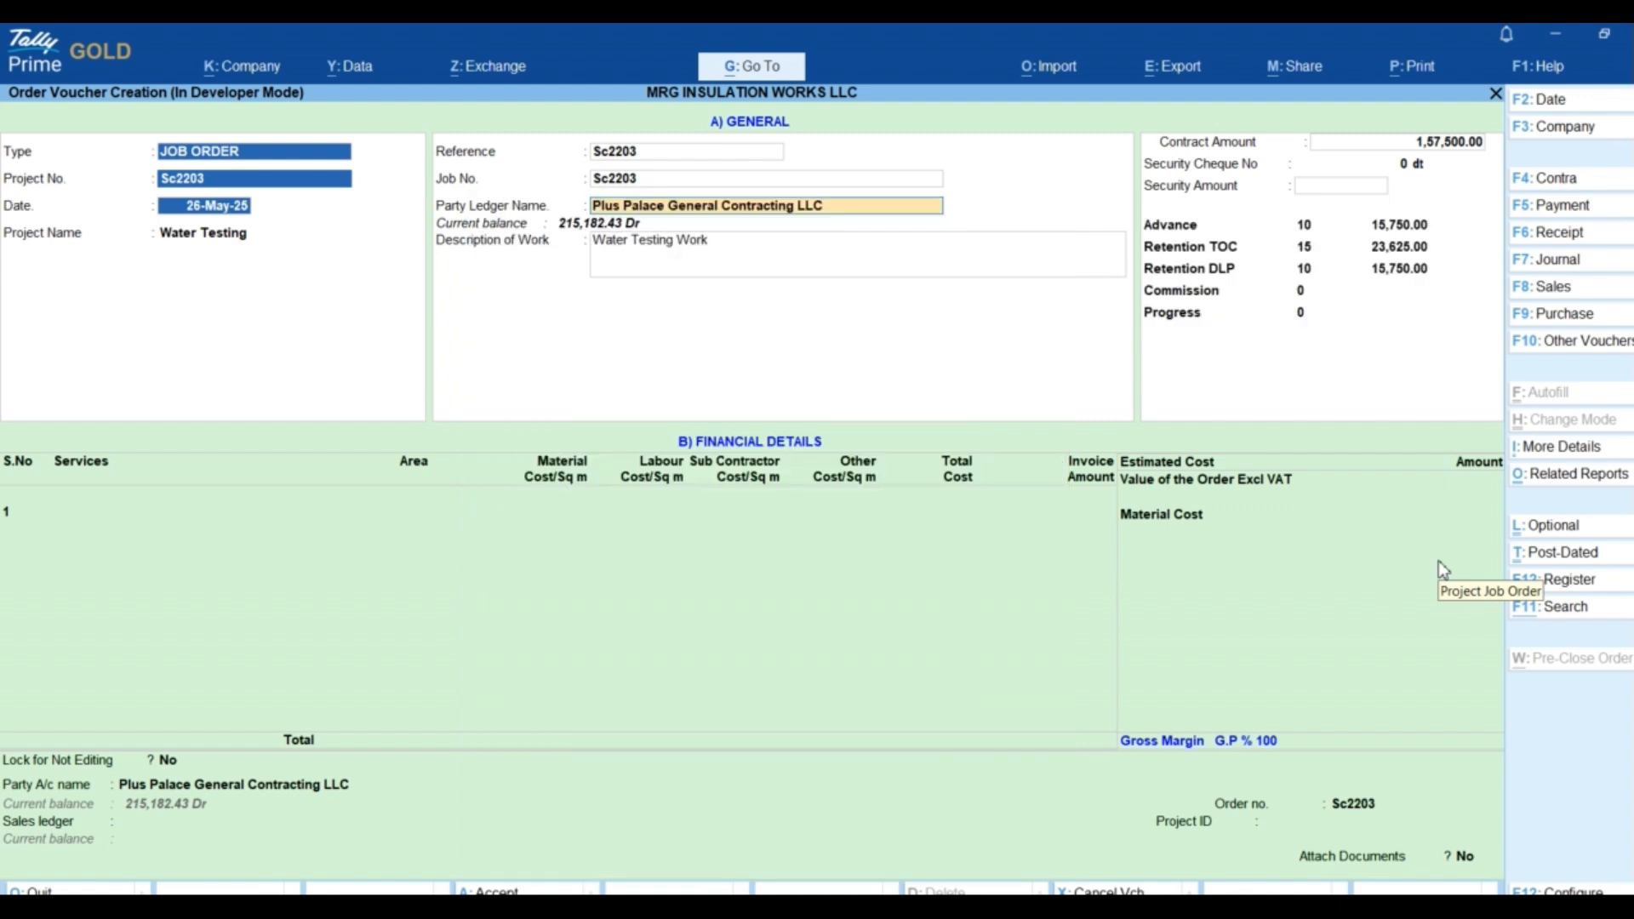
# - Change the party ledger to Al Kharbash Contracting Co.L.L.C and keep the description of work
pyautogui.press('BackSpace')
pyautogui.press('Down')
pyautogui.press('Down')
pyautogui.press('Down')
pyautogui.press('Down')
pyautogui.press('Down')
pyautogui.press('Down')
pyautogui.press('Down')
pyautogui.press('Down')
pyautogui.press('Down')
pyautogui.press('Down')
pyautogui.press('Down')
pyautogui.press('Down')
pyautogui.press('Down')
pyautogui.press('Down')
pyautogui.press('Down')
pyautogui.press('Down')
pyautogui.press('Down')
pyautogui.press('Down')
pyautogui.press('Down')
pyautogui.press('Down')
pyautogui.press('Down')
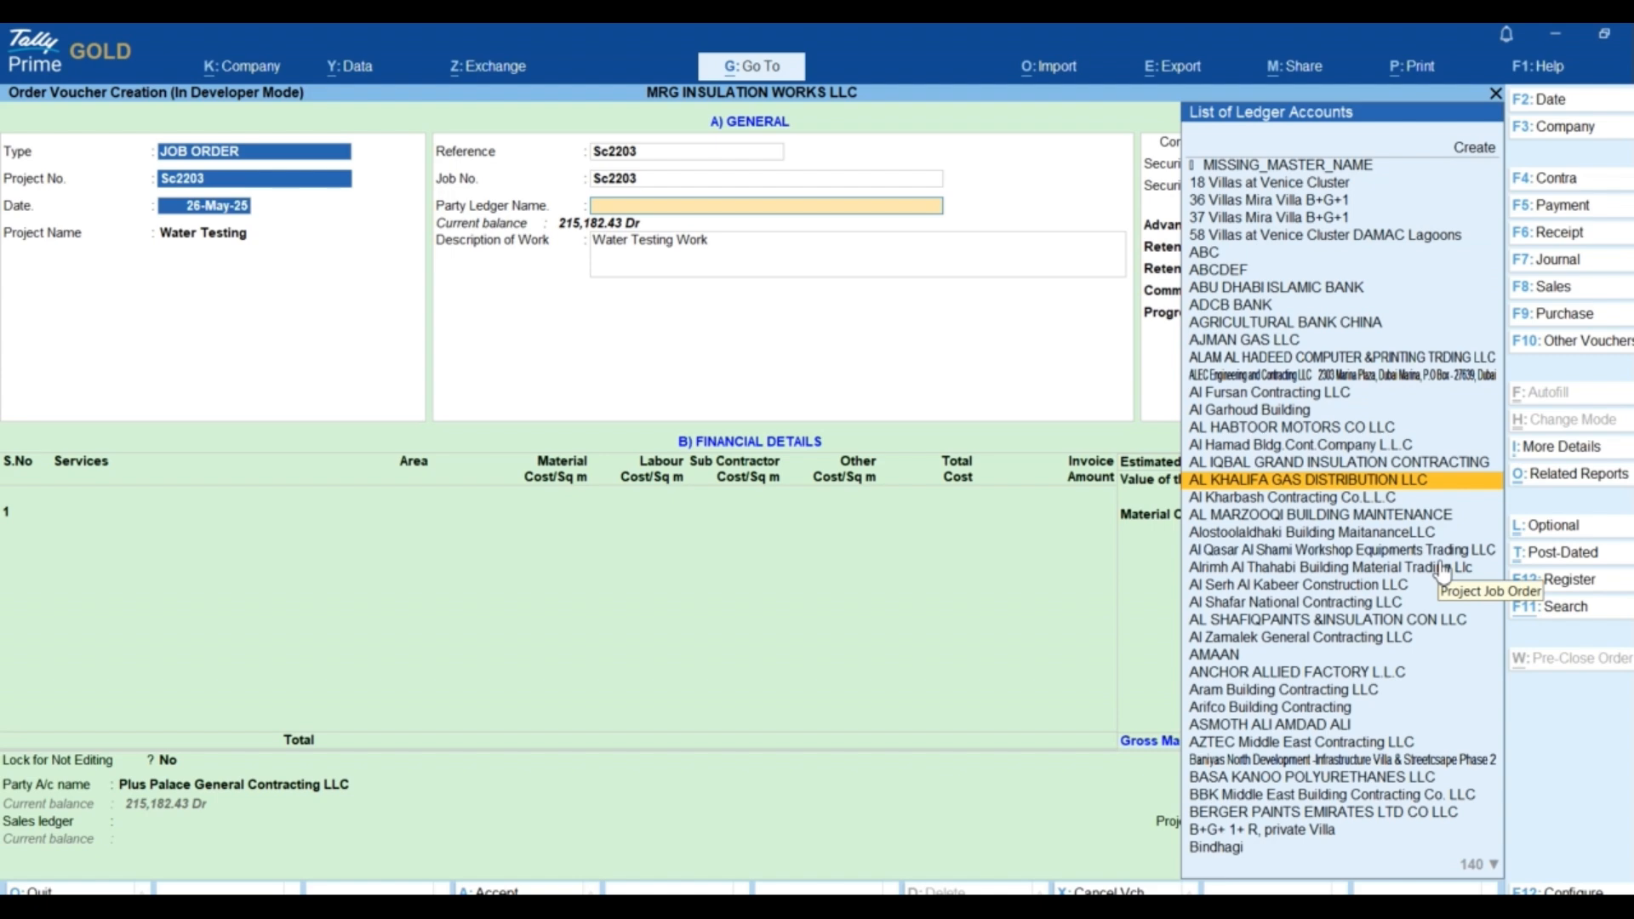
pyautogui.press('Return')
pyautogui.hotkey('ctrl', 'a')
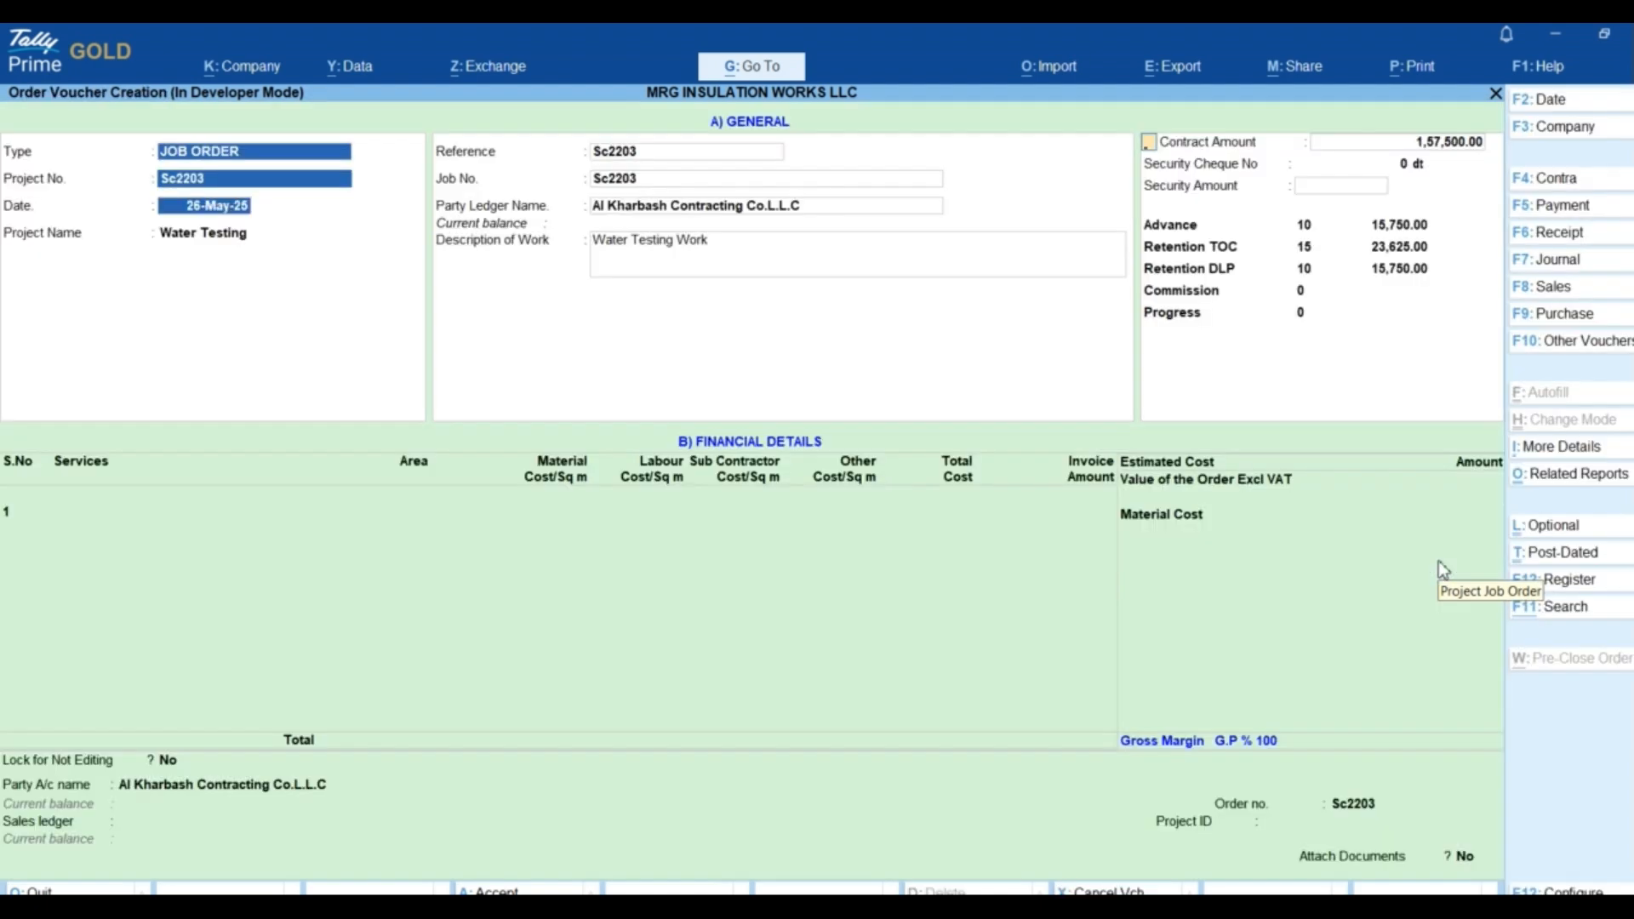
# - Accept the contract details with Advance 10, Retention TOC 15, Retention DLP 10, and Commission and Progress 0
pyautogui.press('Return')
pyautogui.press('Return')
pyautogui.press('Return')
pyautogui.press('Return')
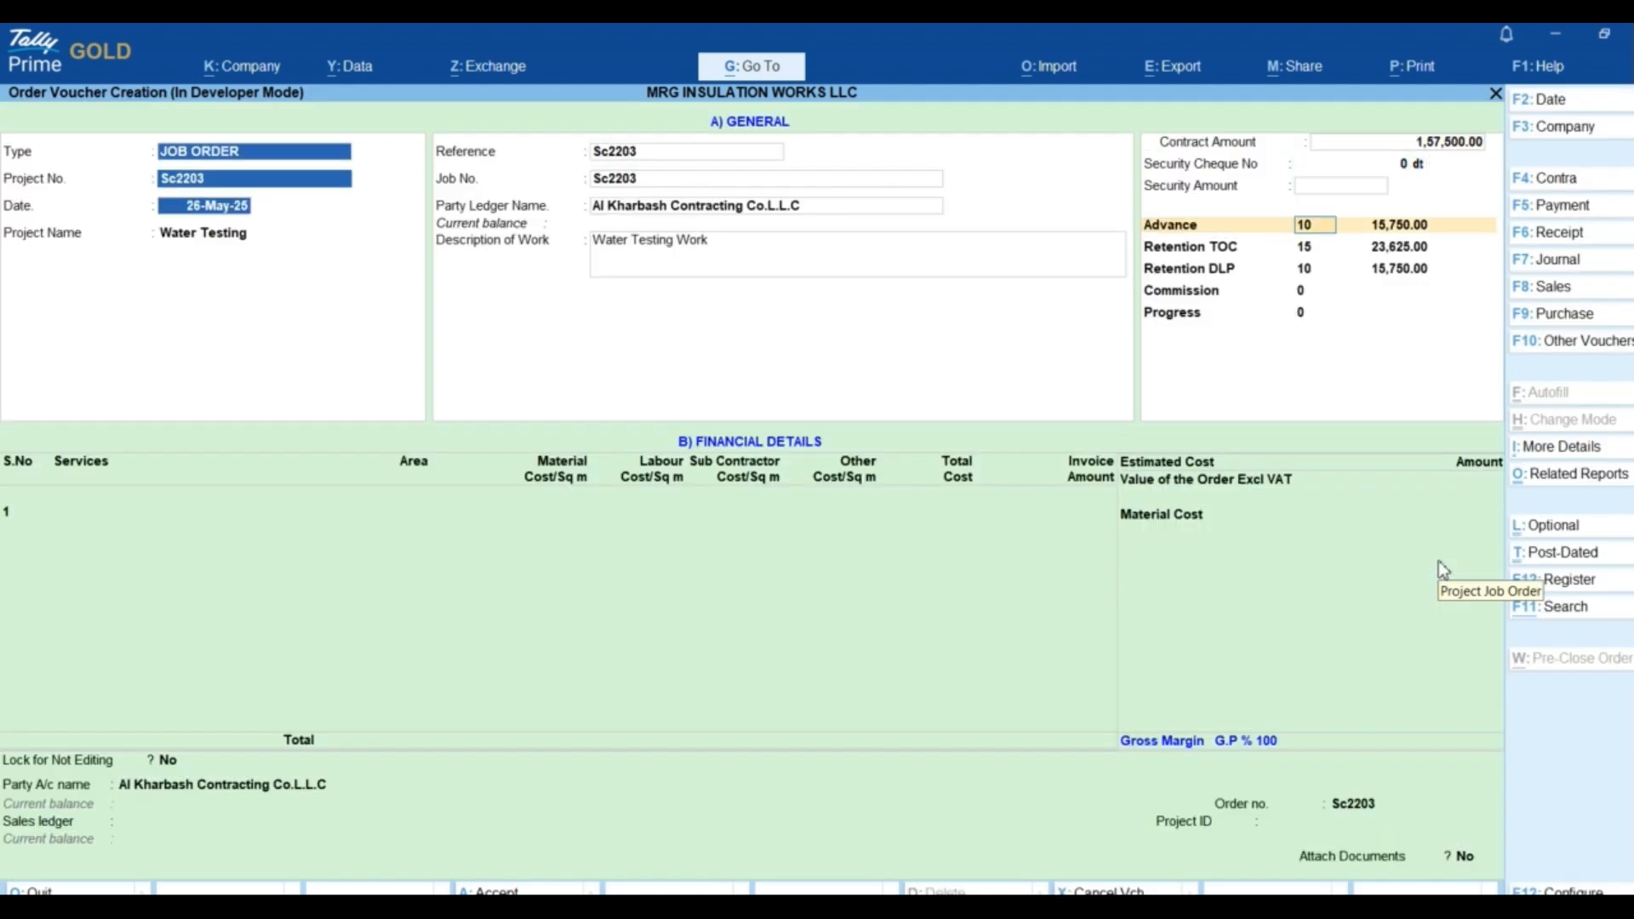
pyautogui.press('Return')
pyautogui.press('Return')
pyautogui.press('Return')
pyautogui.press('Return')
pyautogui.press('Return')
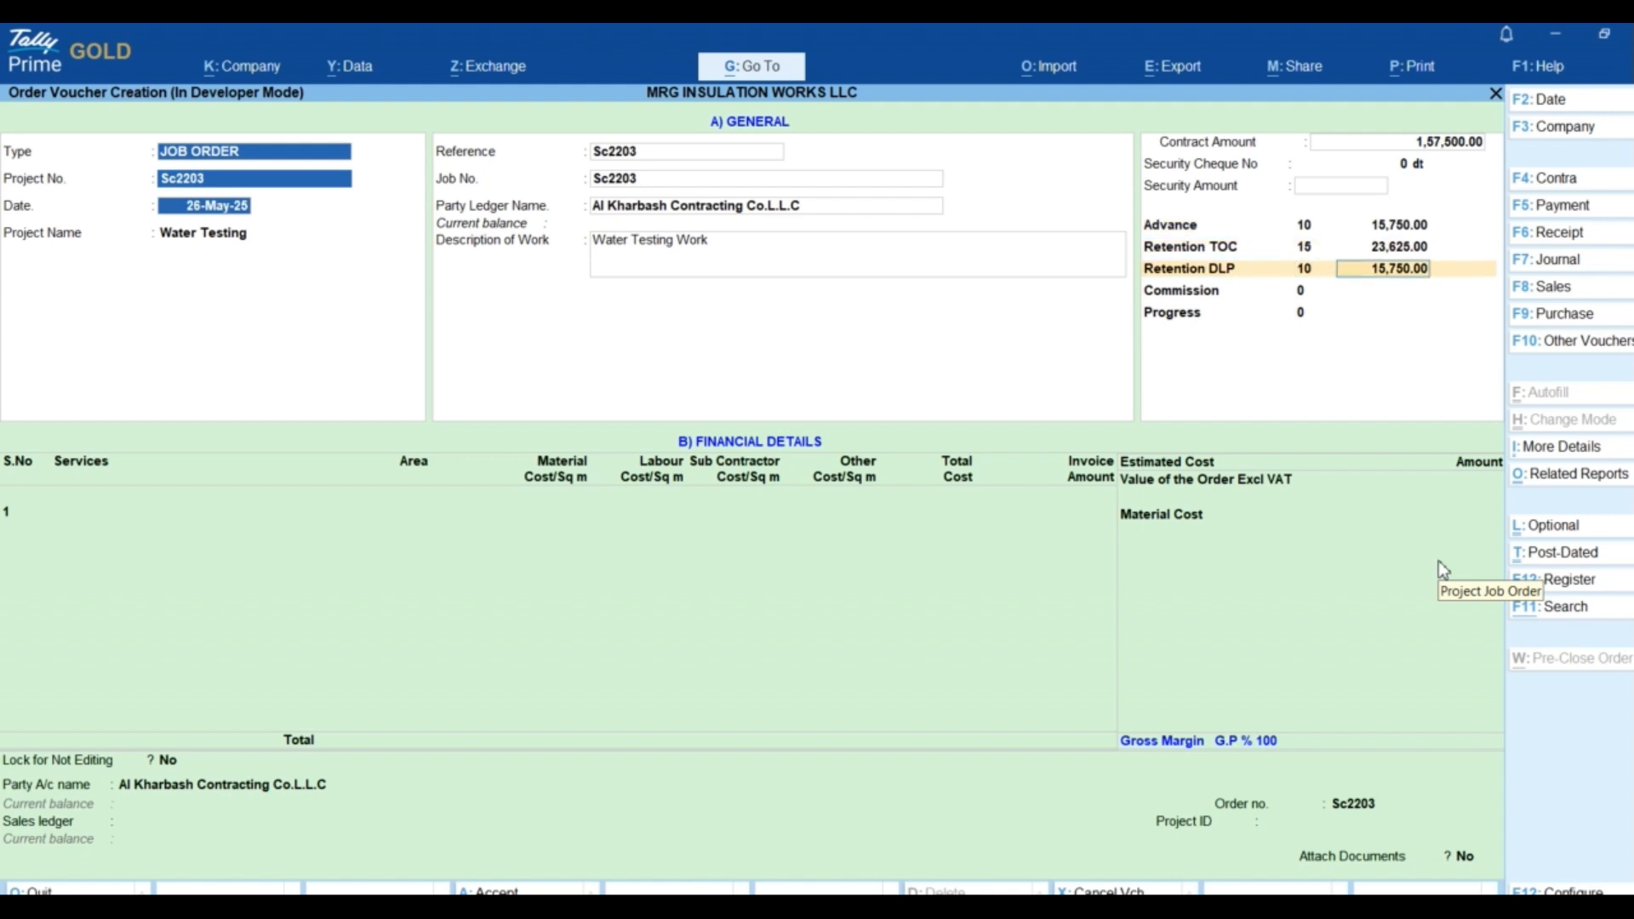
pyautogui.press('Return')
pyautogui.press('Return')
pyautogui.press('Return')
pyautogui.press('Return')
pyautogui.press('Return')
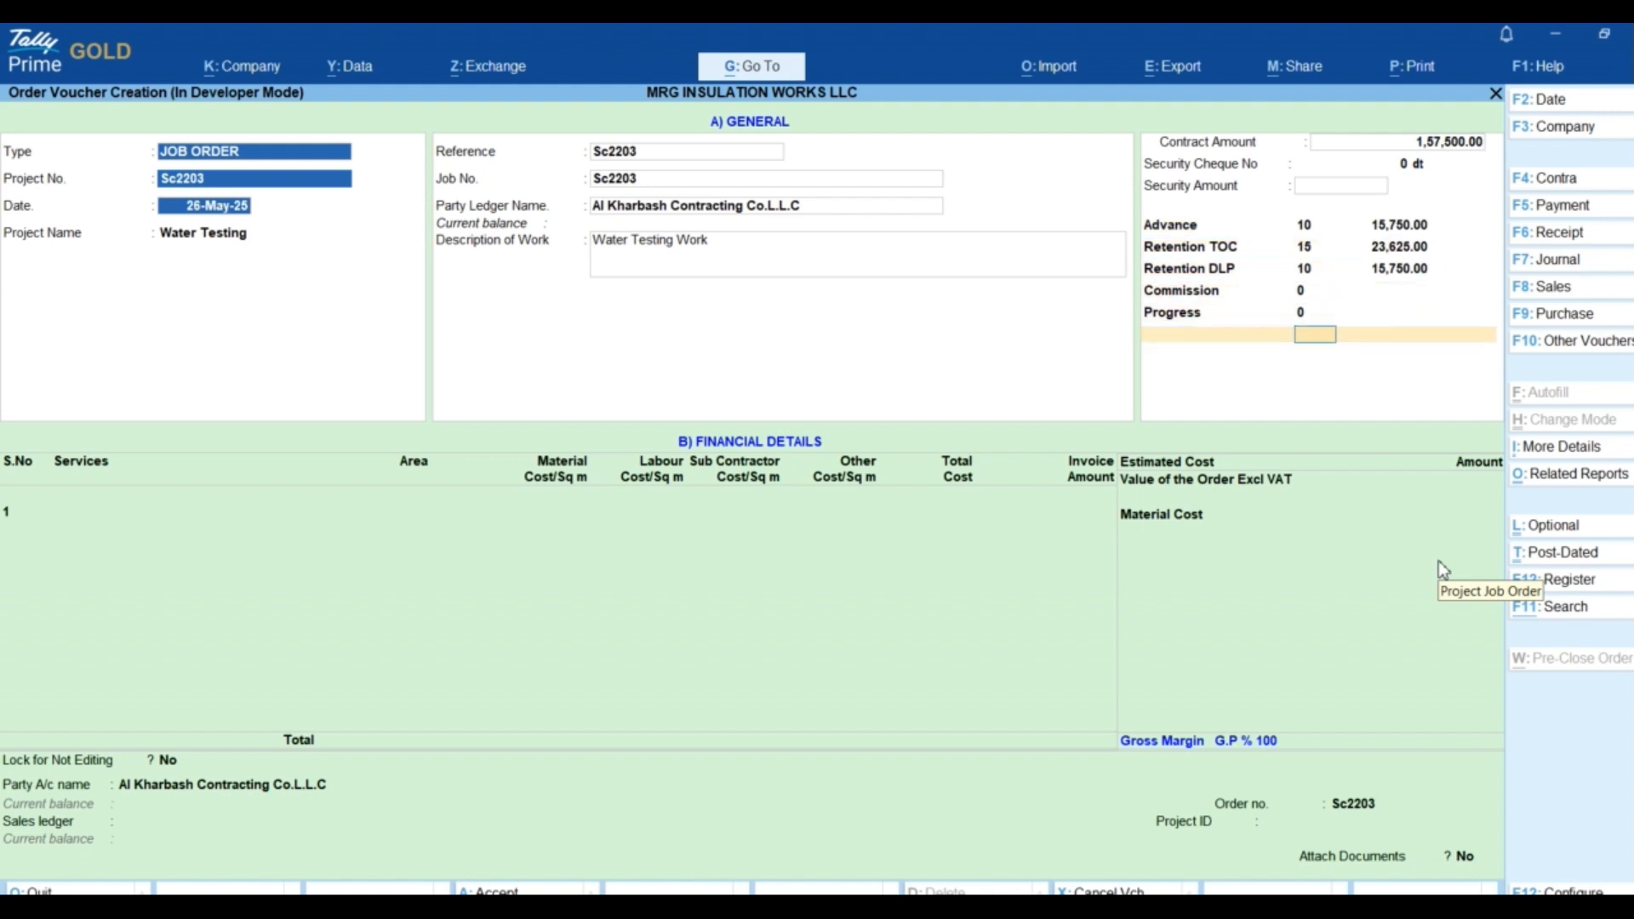
pyautogui.press('Return')
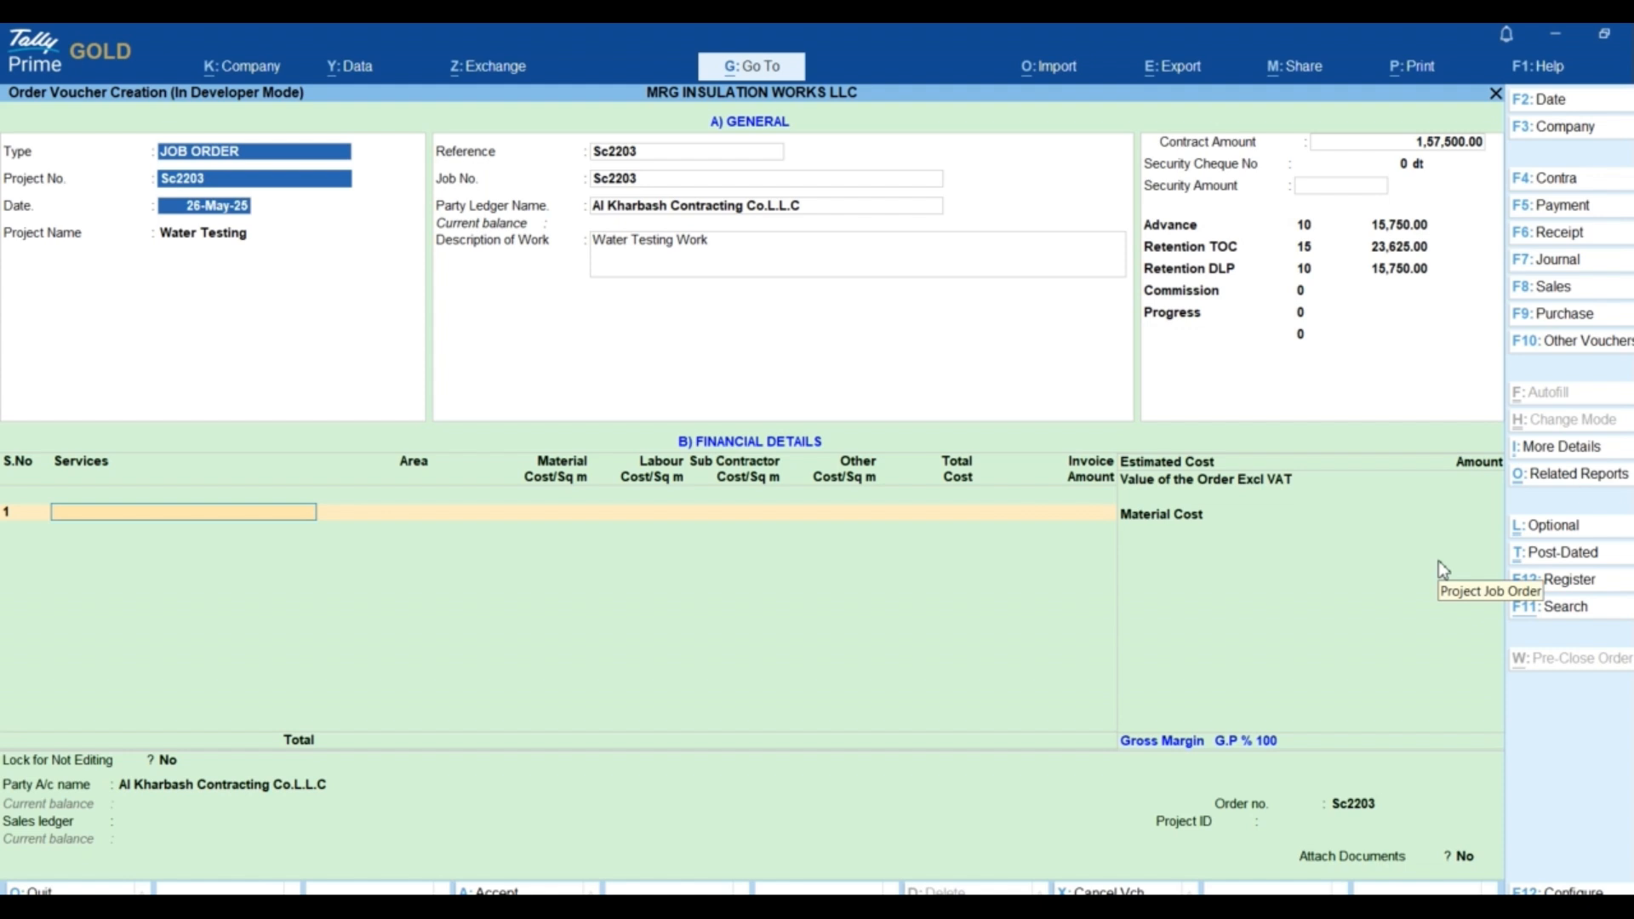
# - Add the service "combo services" with an area of 1500 to the financial details
pyautogui.write('combo services')
pyautogui.press('Return')
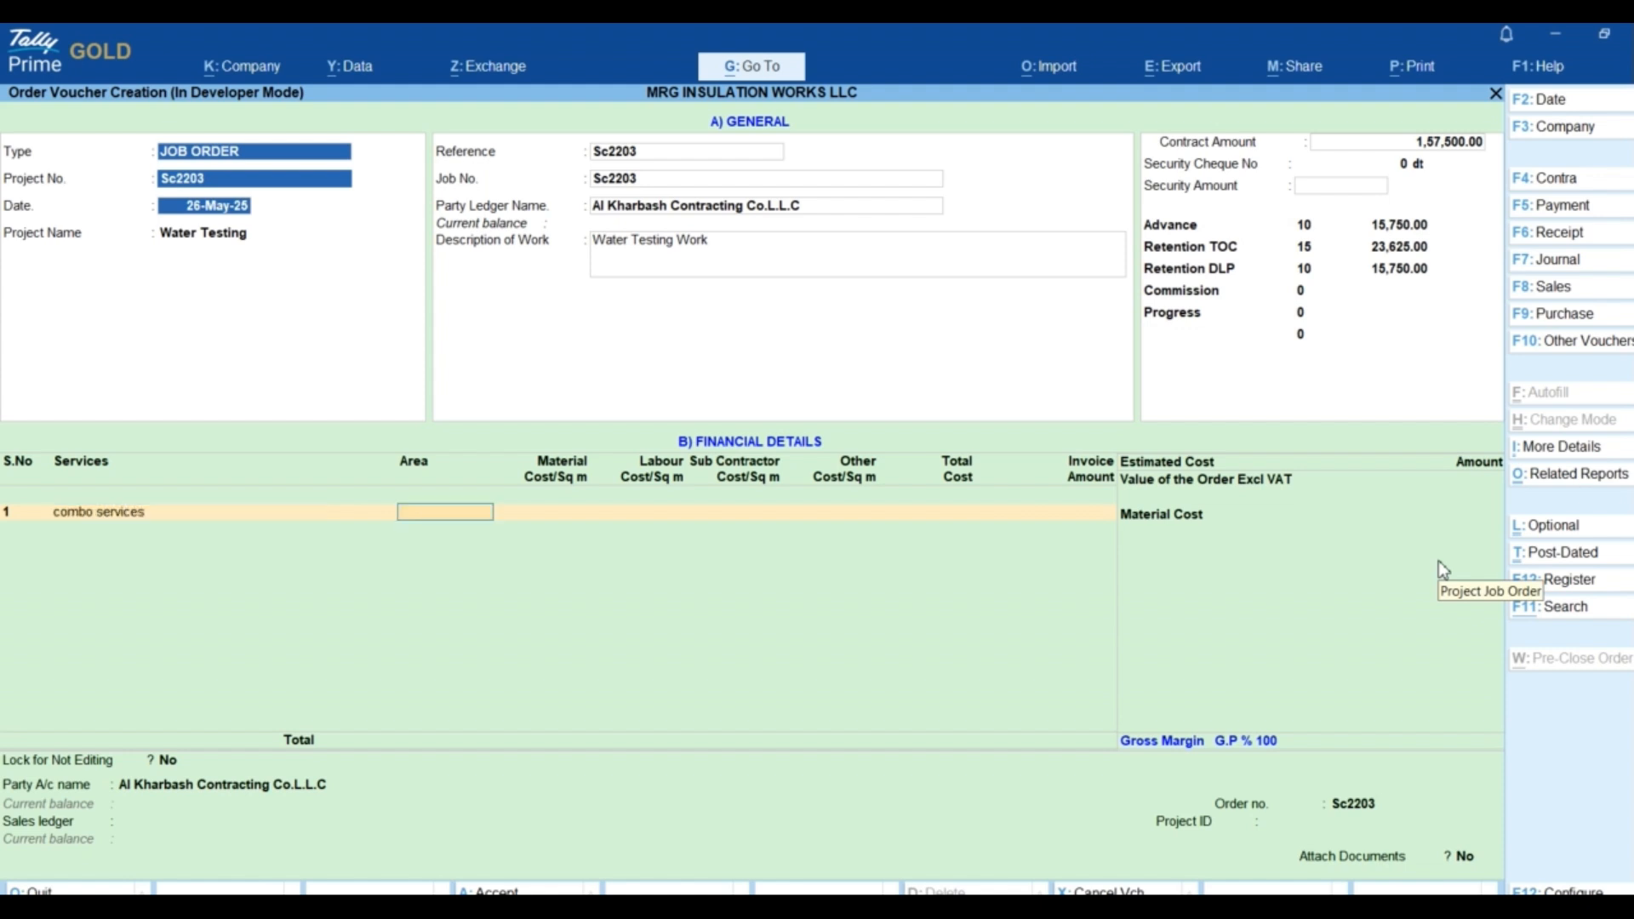
pyautogui.write('1500')
pyautogui.press('Return')
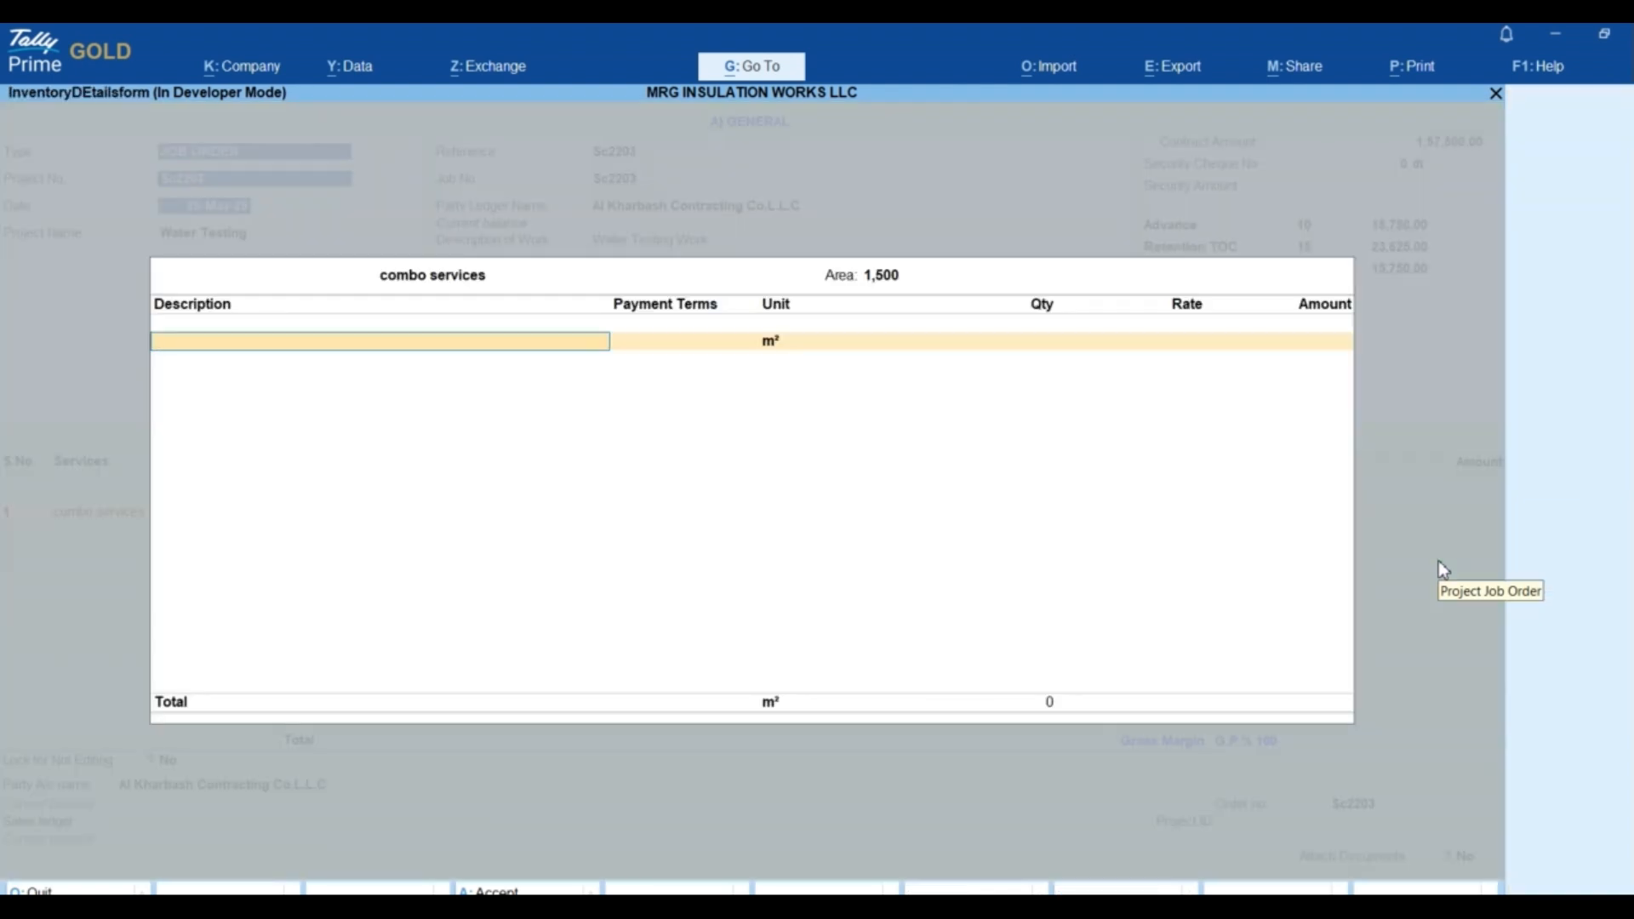
pyautogui.write('Water Testing')
pyautogui.press('Return')
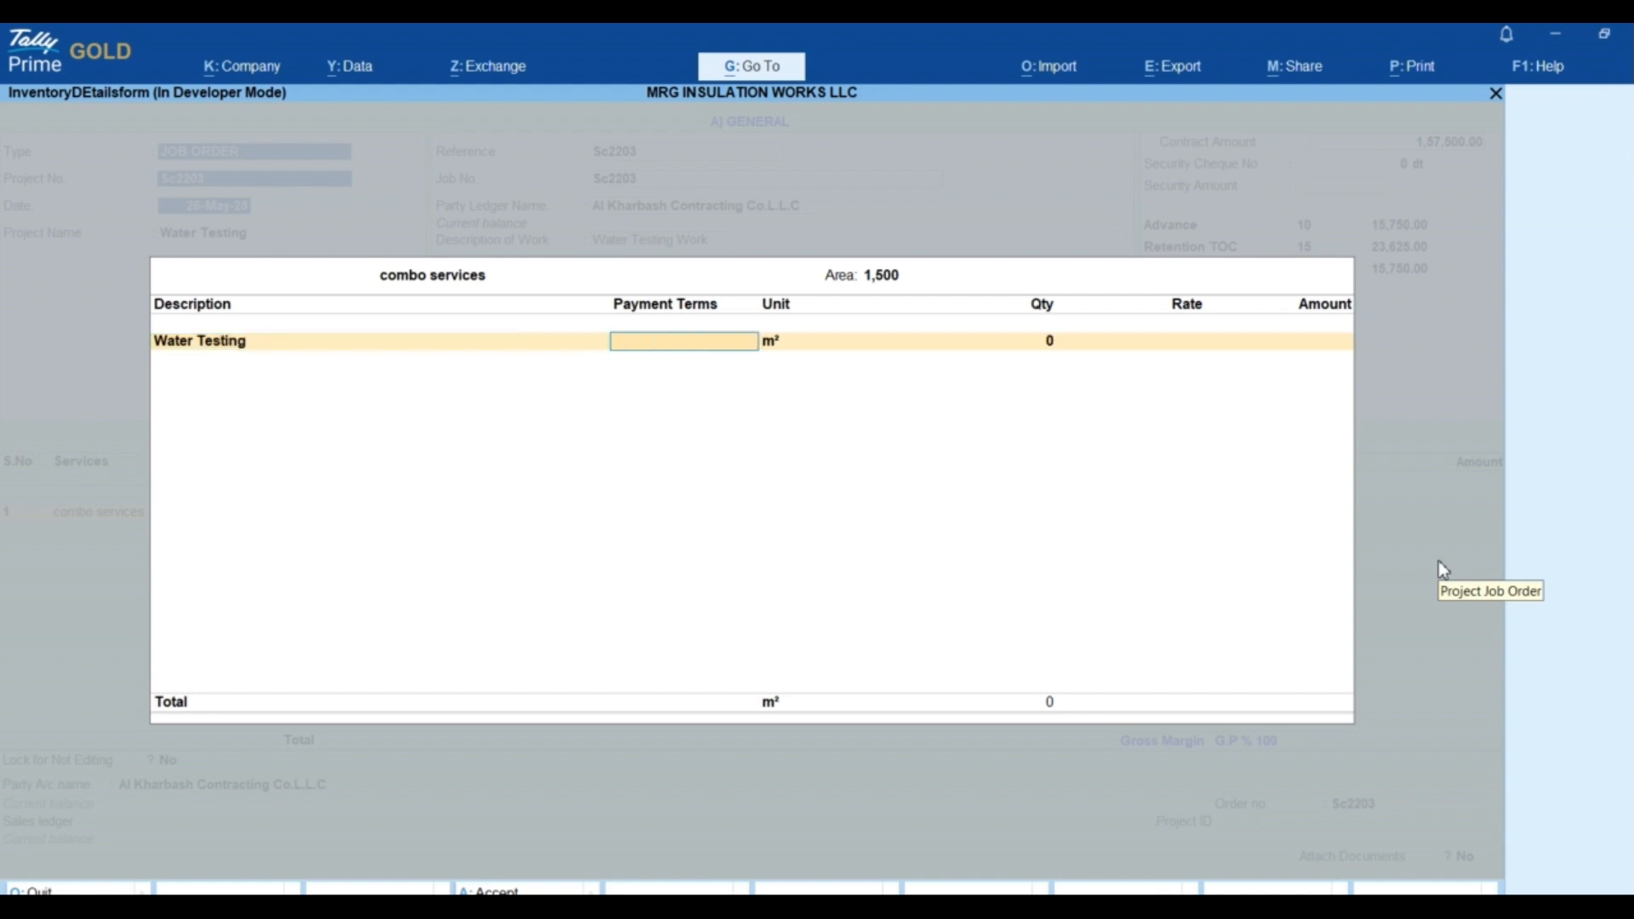
pyautogui.press('BackSpace')
pyautogui.write('Advance')
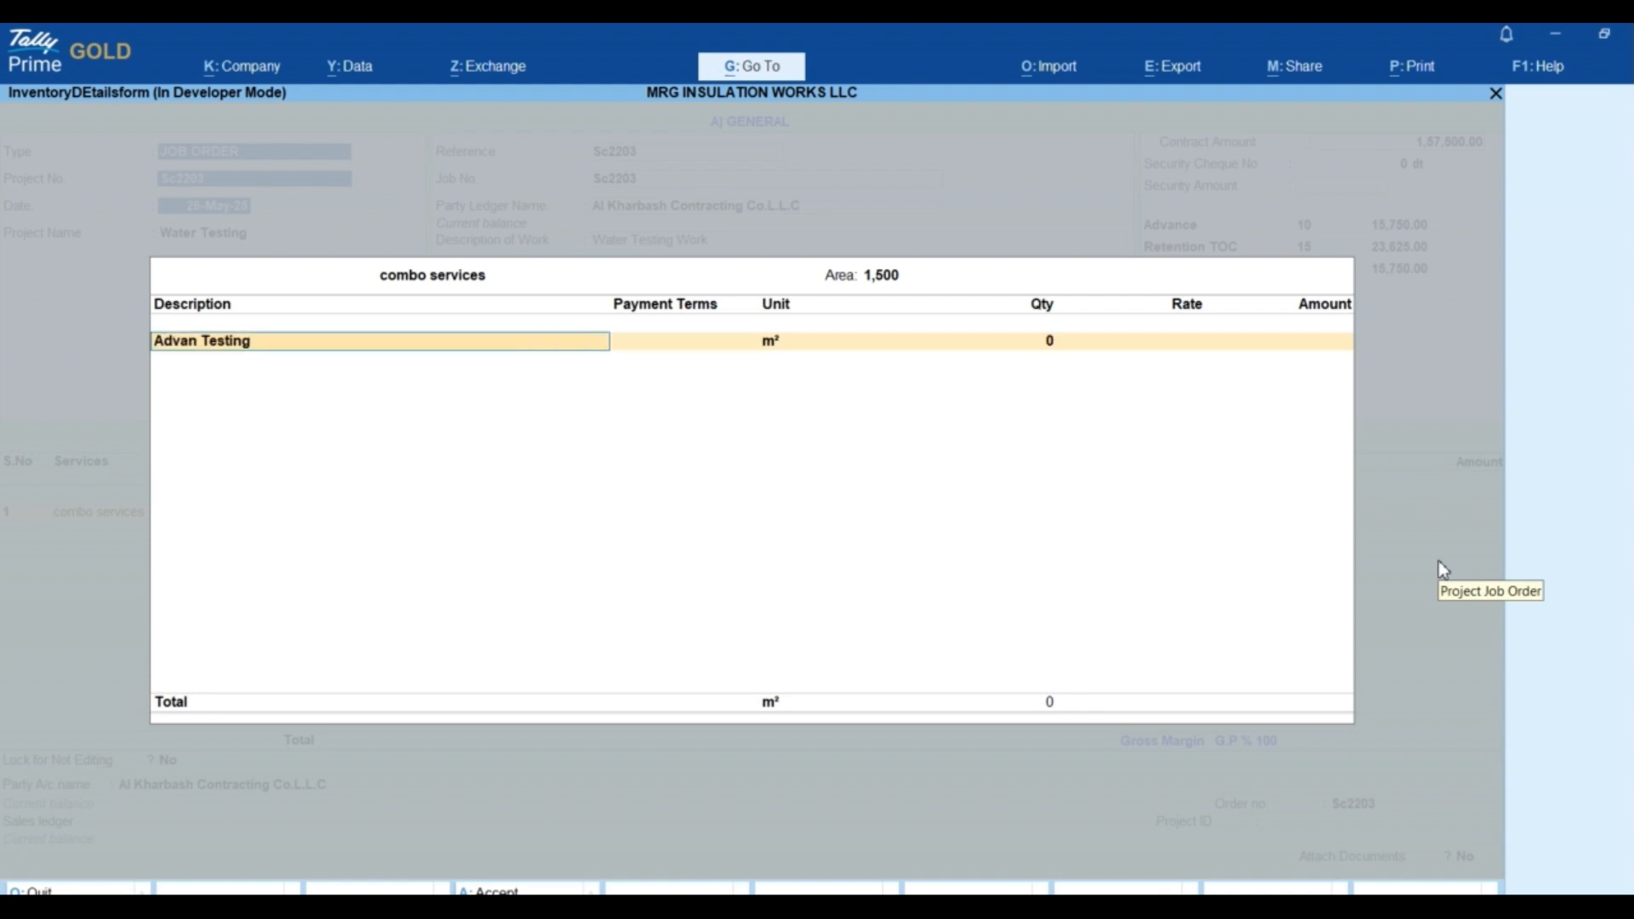
pyautogui.press('Escape')
# - Enter an Advance line for combo services with 30% payment terms, unit m² and a rate of 20
pyautogui.write('Advance')
pyautogui.press('Return')
pyautogui.write('30')
pyautogui.press('Return')
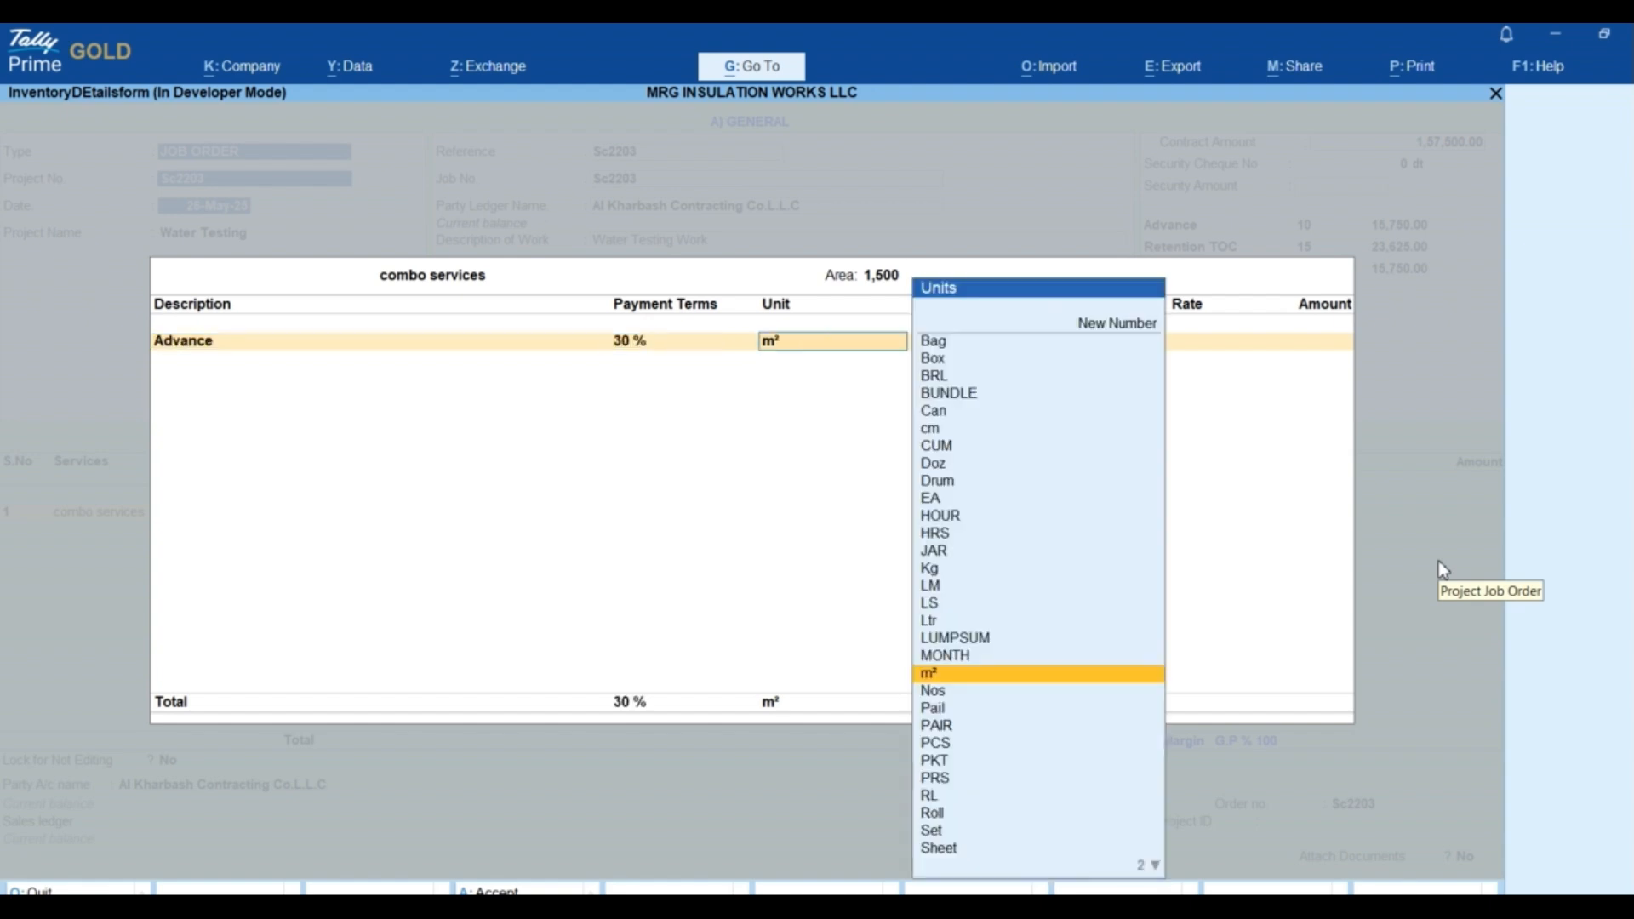
pyautogui.press('Return')
pyautogui.write('20')
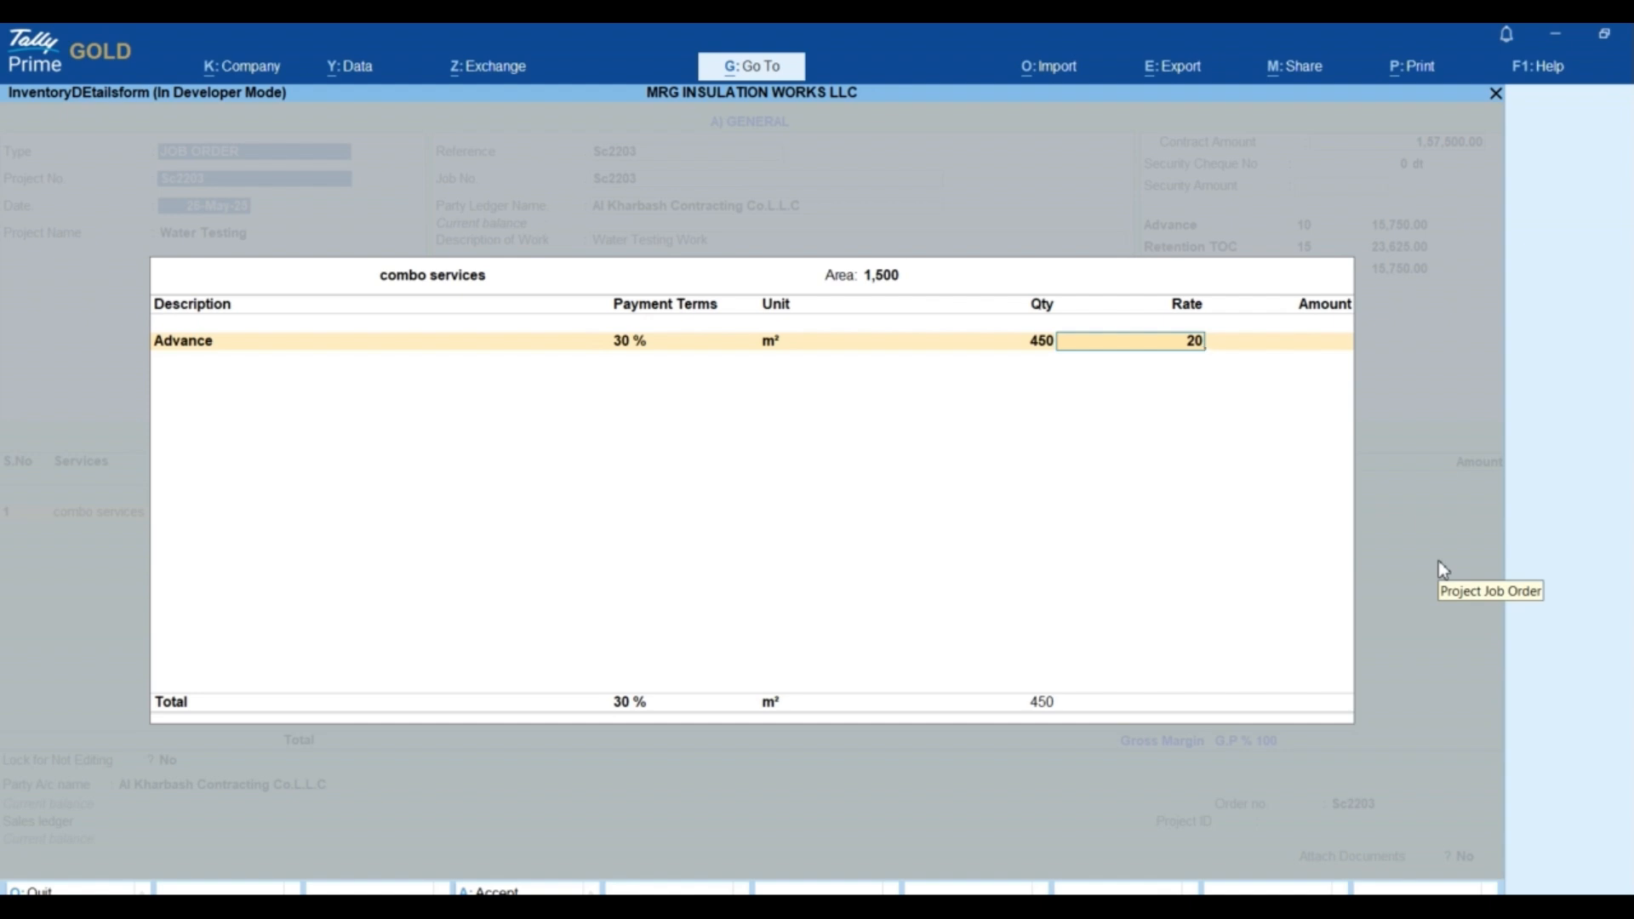
pyautogui.press('Return')
pyautogui.press('Return')
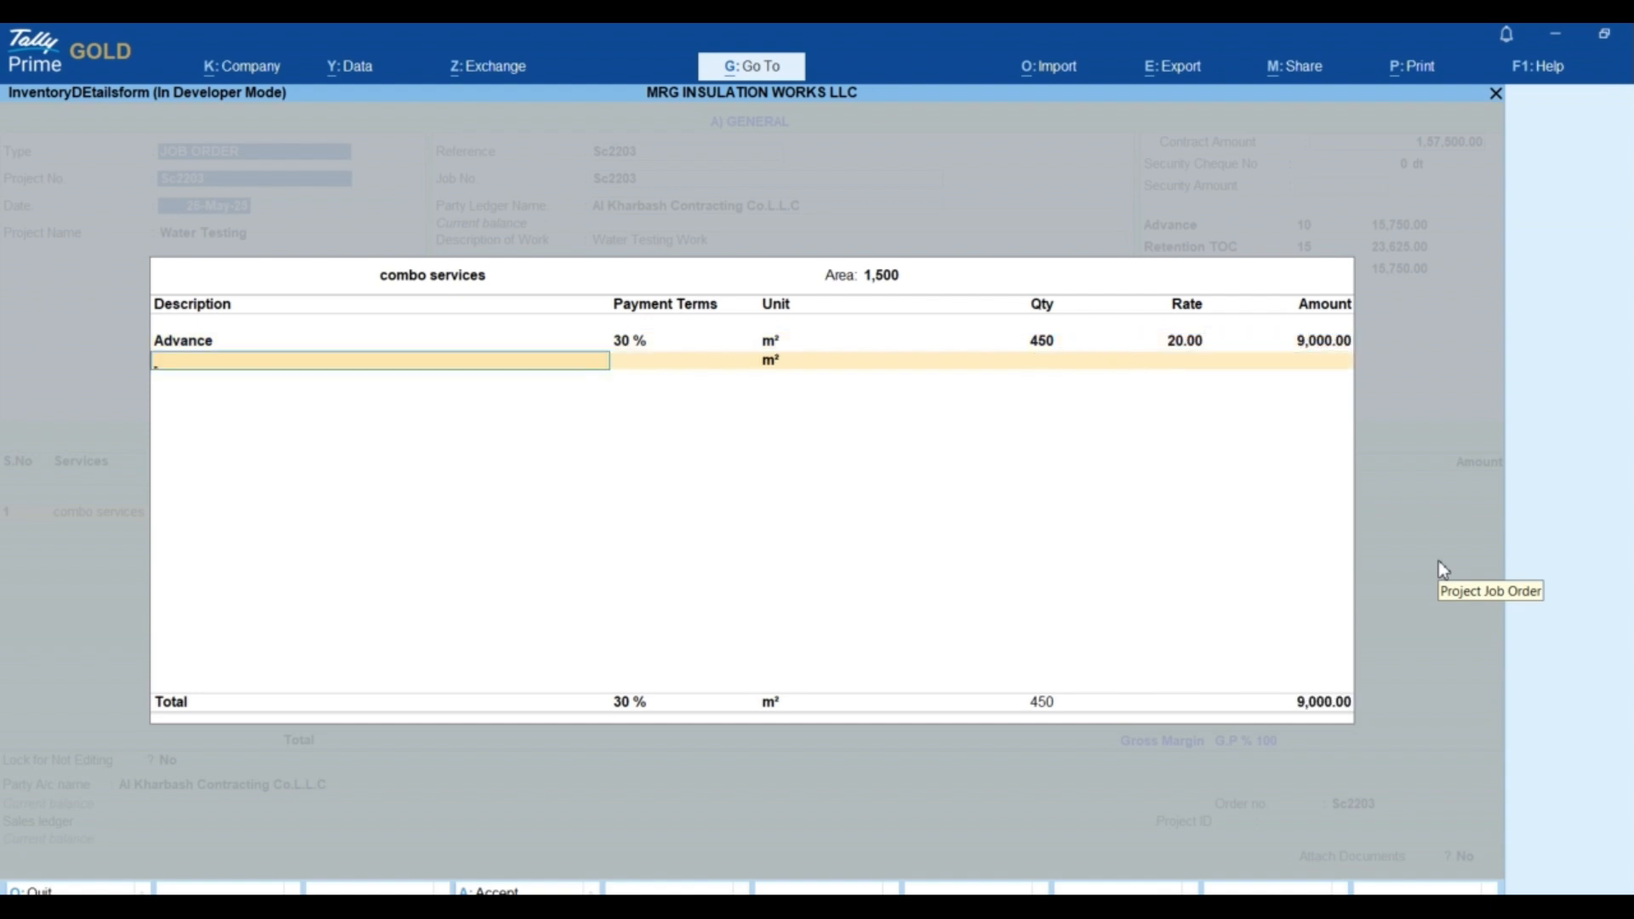
# - Add a Water Testing line with 70% payment terms, unit m² and a rate of 25, then accept the service details
pyautogui.write('Water Testing')
pyautogui.press('Return')
pyautogui.write('70')
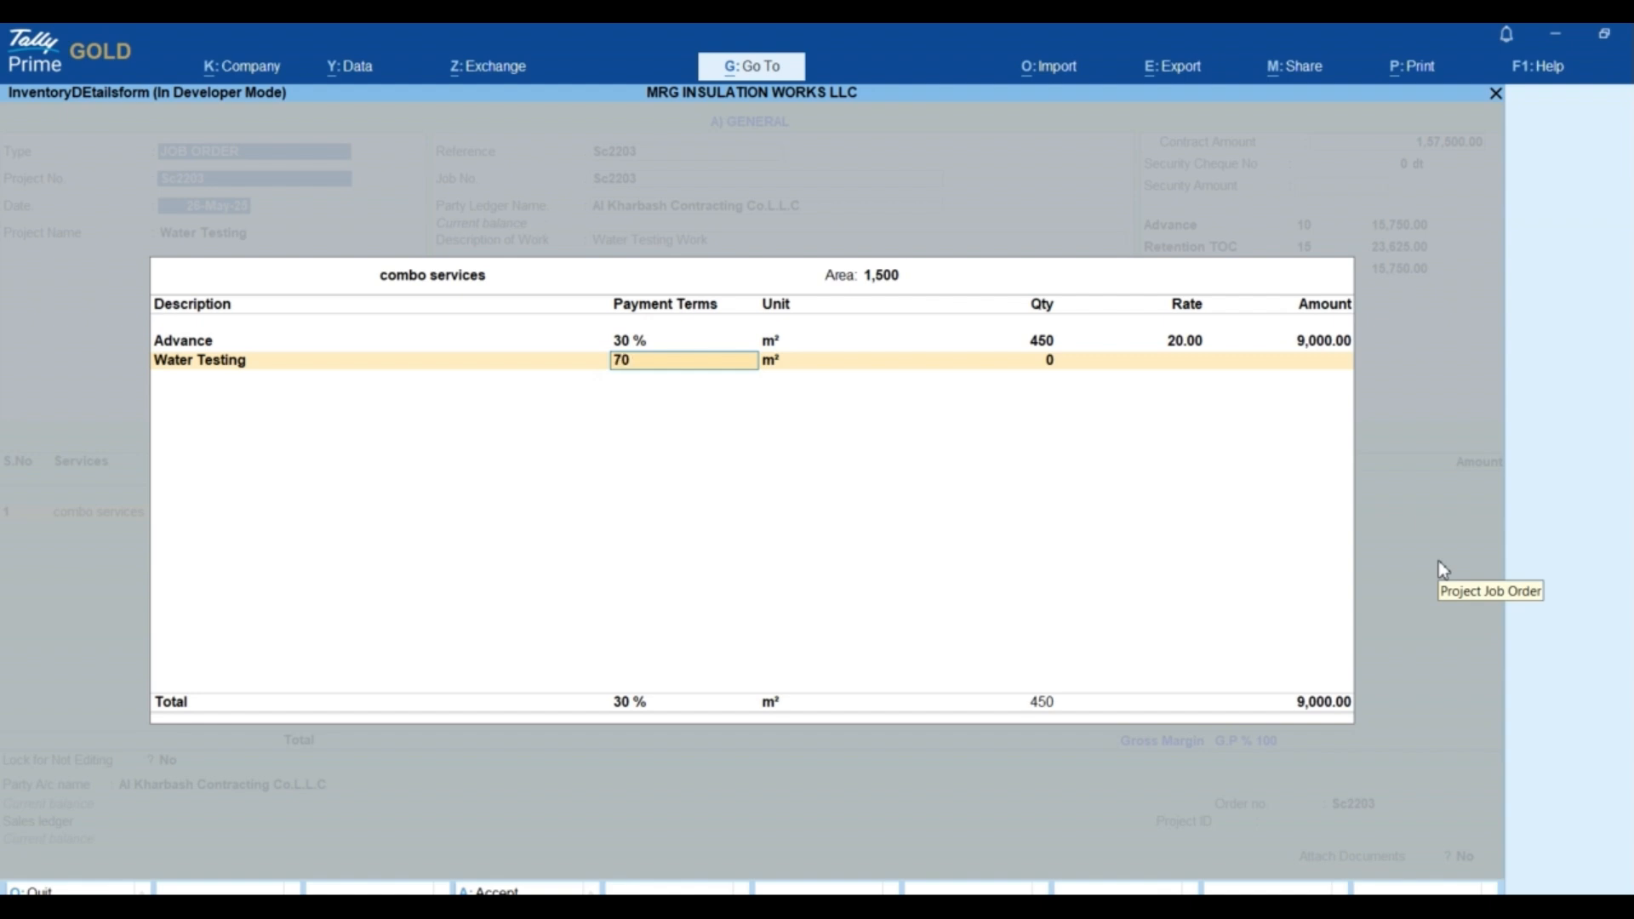
pyautogui.press('Return')
pyautogui.press('Return')
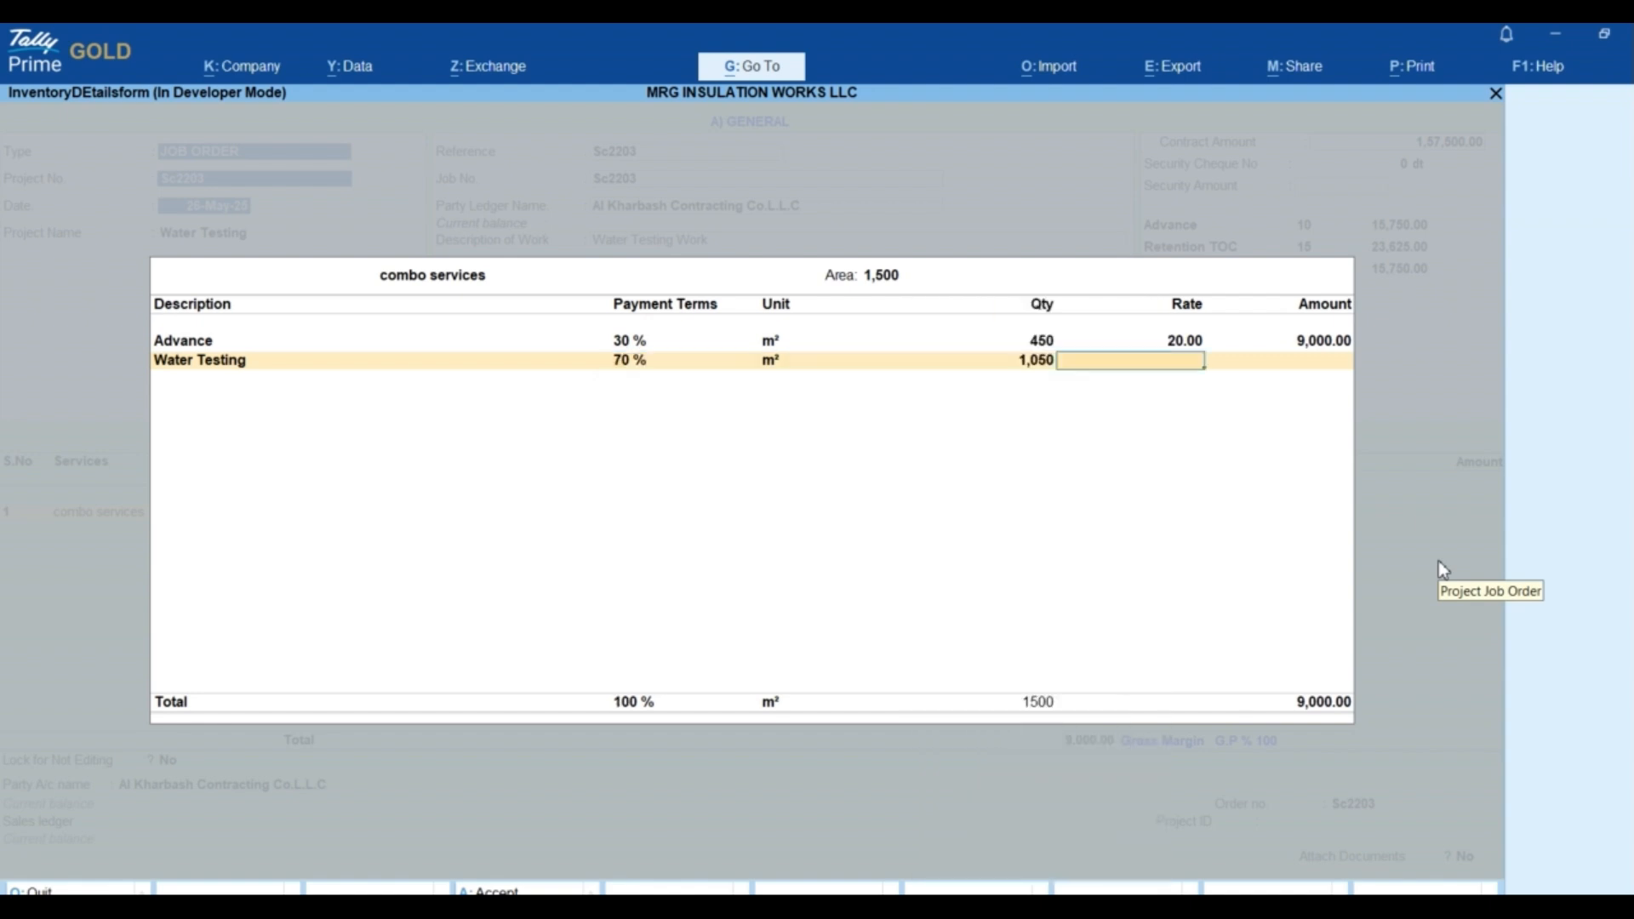
pyautogui.write('25')
pyautogui.press('Return')
pyautogui.press('Return')
pyautogui.press('Return')
pyautogui.press('Return')
pyautogui.press('Return')
pyautogui.press('Return')
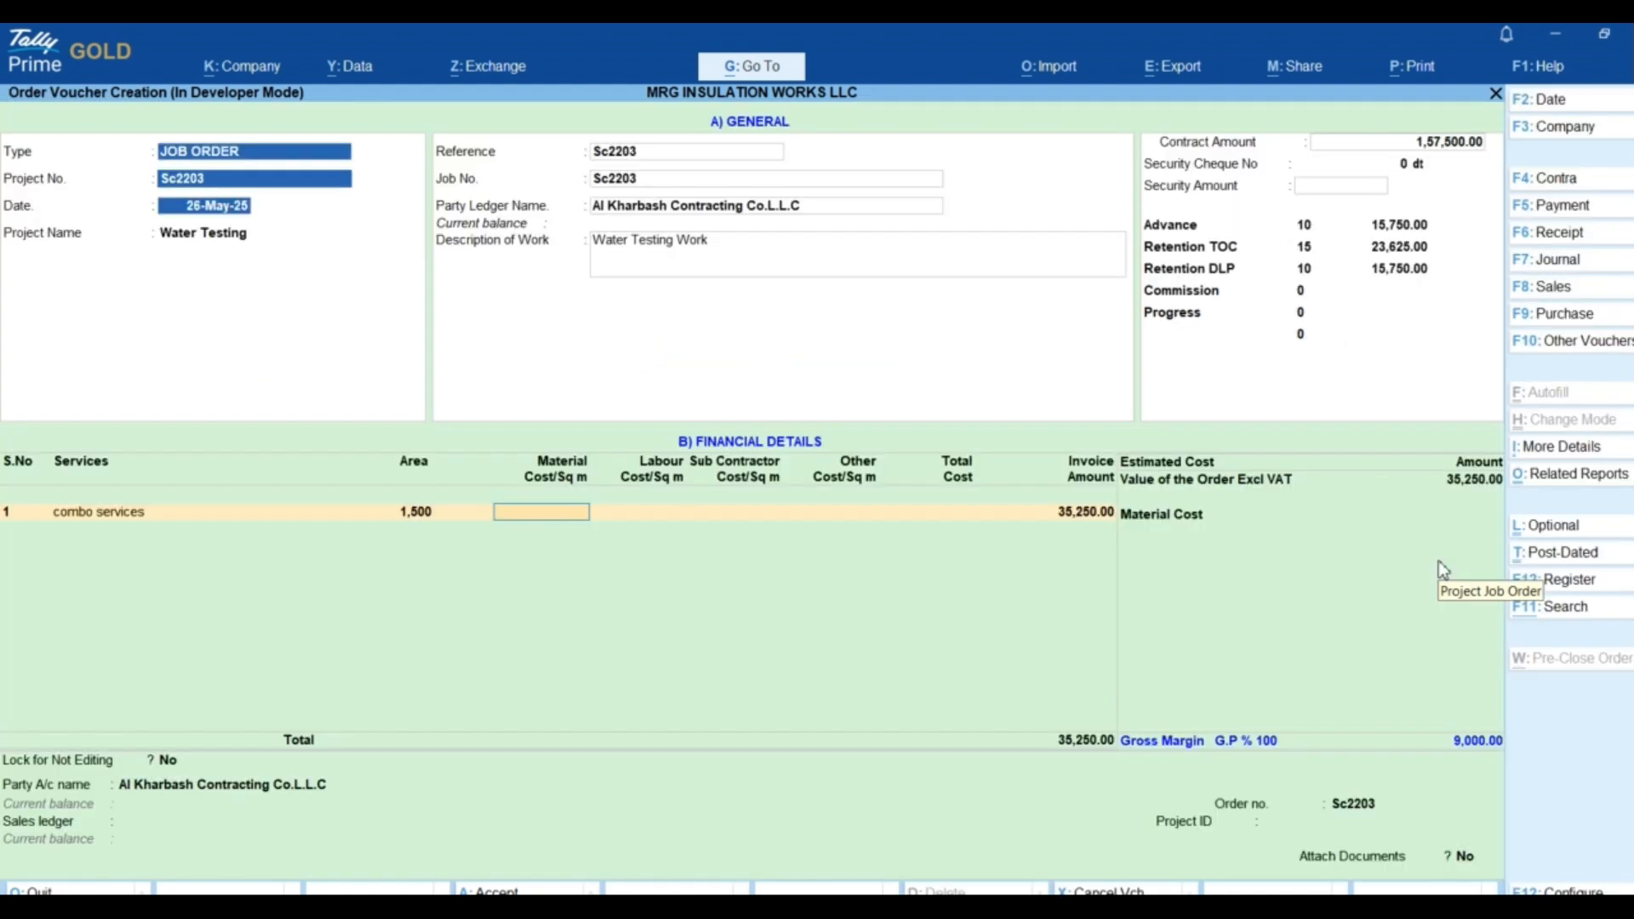
# - Leave the material, labour, subcontractor and other costs per sq m blank for combo services
pyautogui.press('Return')
pyautogui.press('Return')
pyautogui.press('Return')
pyautogui.press('Return')
pyautogui.press('Return')
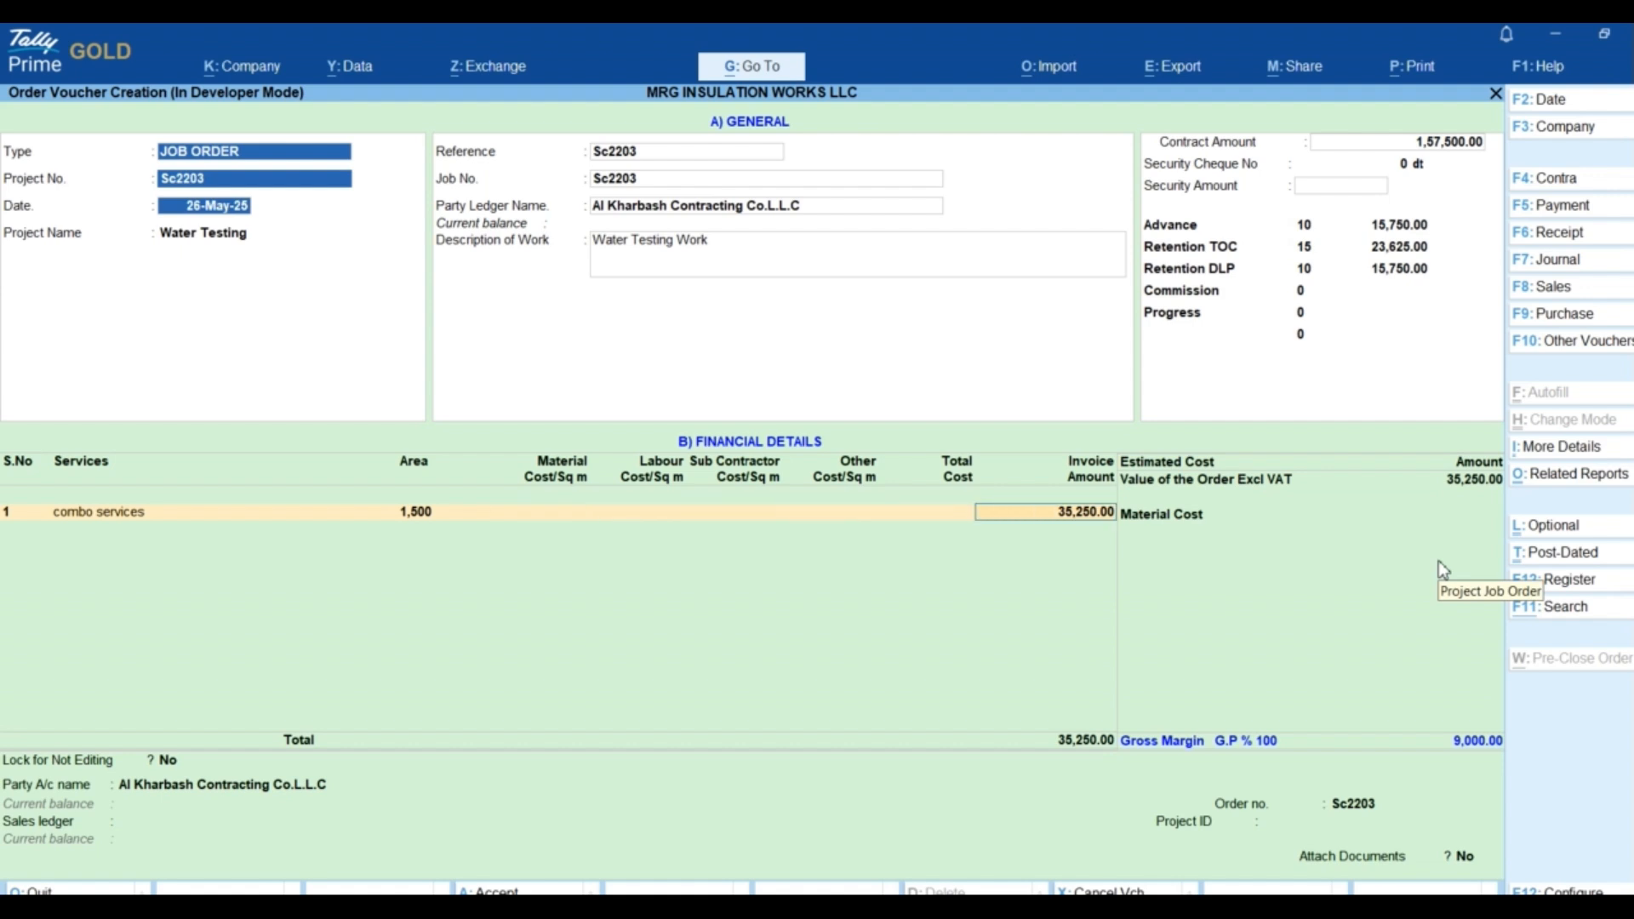
# - Add the service "progress" with an area of 2000 as the second row of the financial details
pyautogui.press('Return')
pyautogui.write('progress')
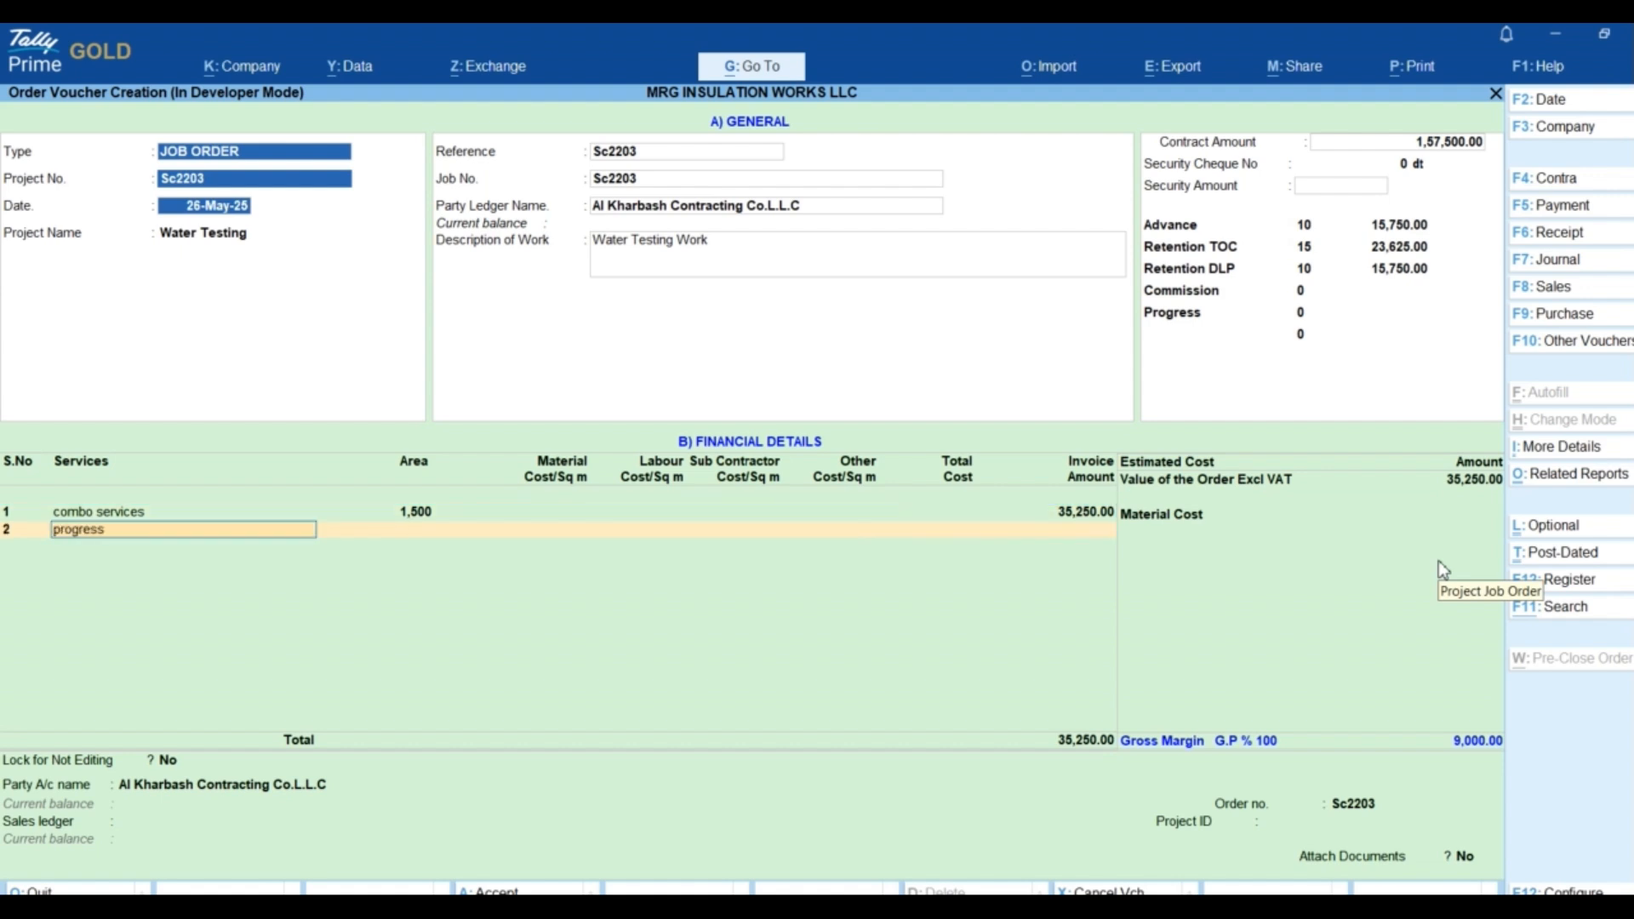
pyautogui.press('Return')
pyautogui.write('2000')
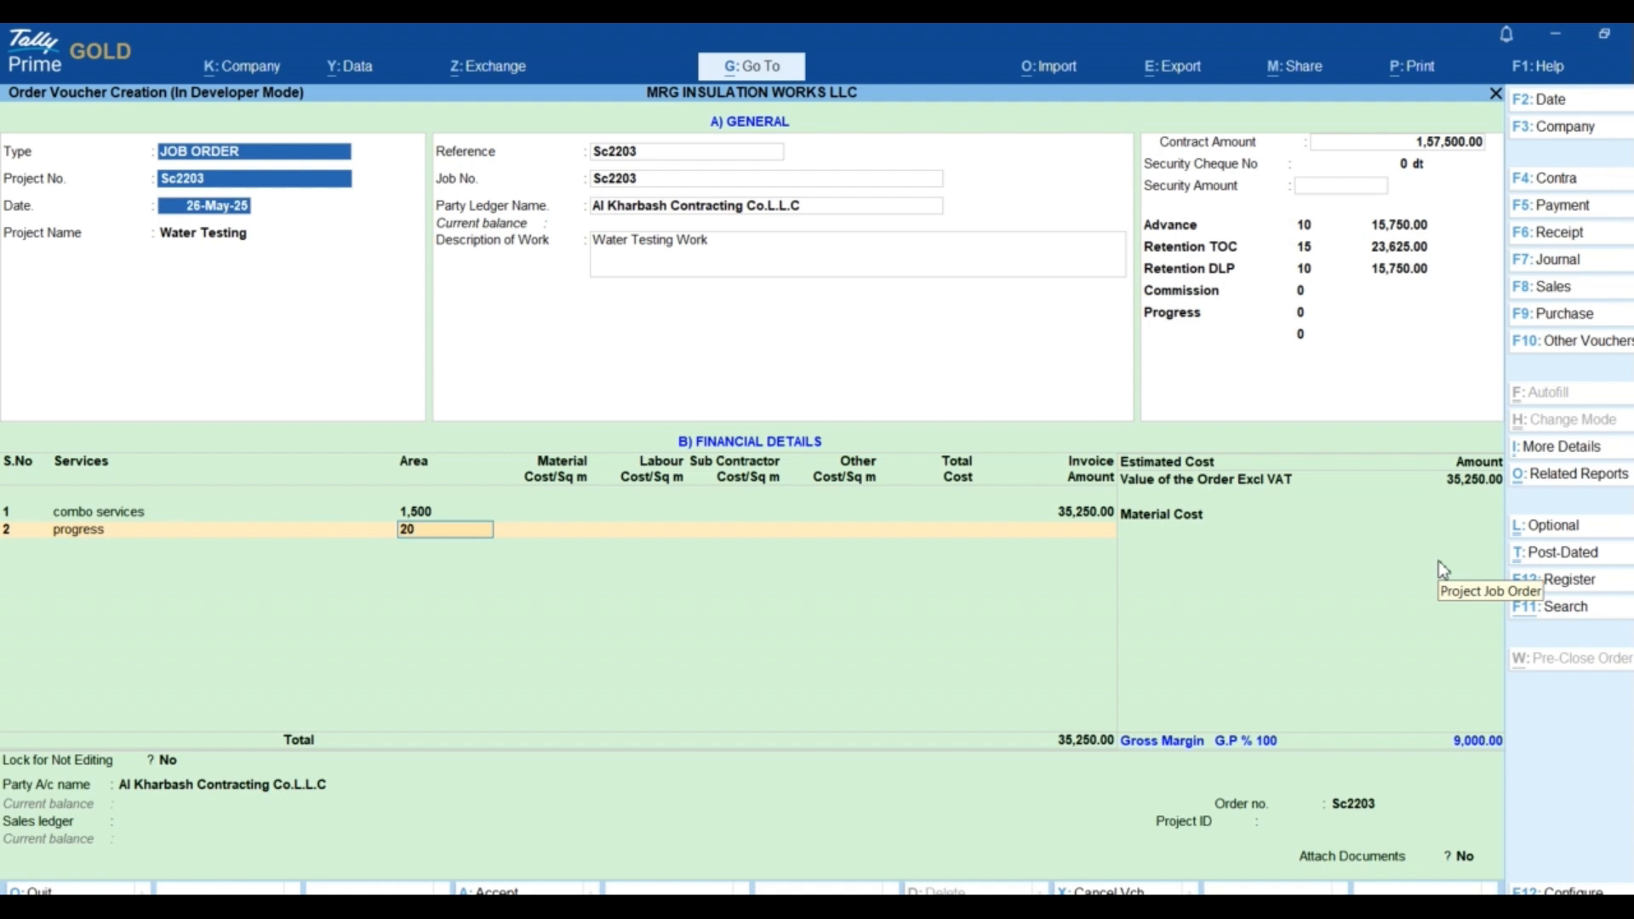
pyautogui.press('Return')
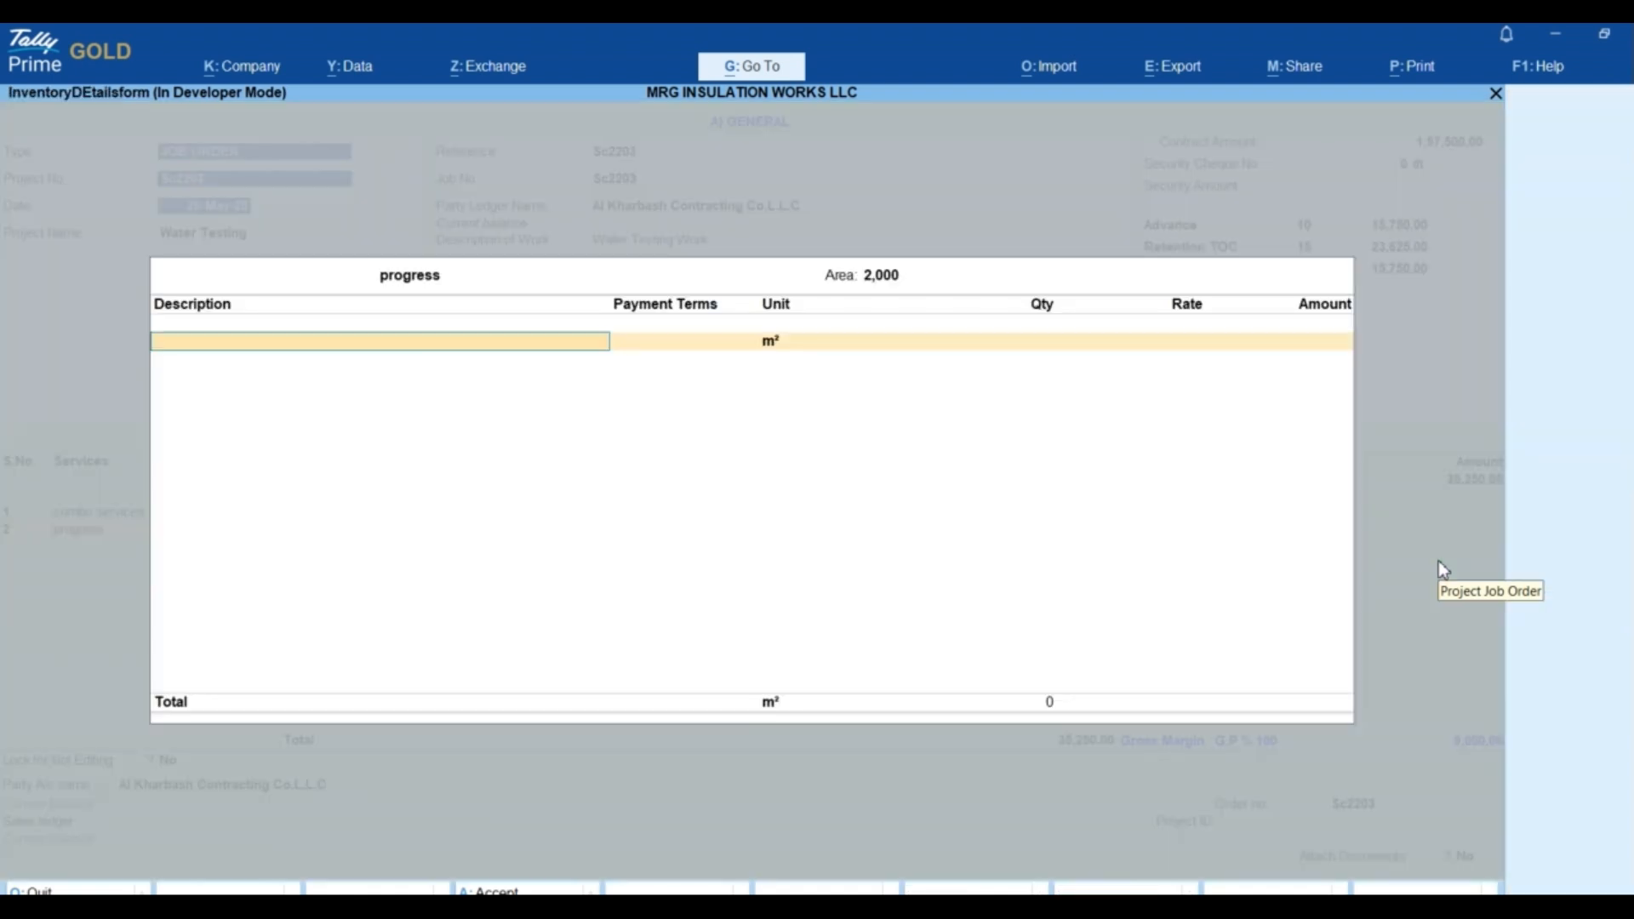
# - Enter a Progress line for the progress service with 100% payment terms, unit m² and a rate of 70
pyautogui.write('Progress')
pyautogui.press('Return')
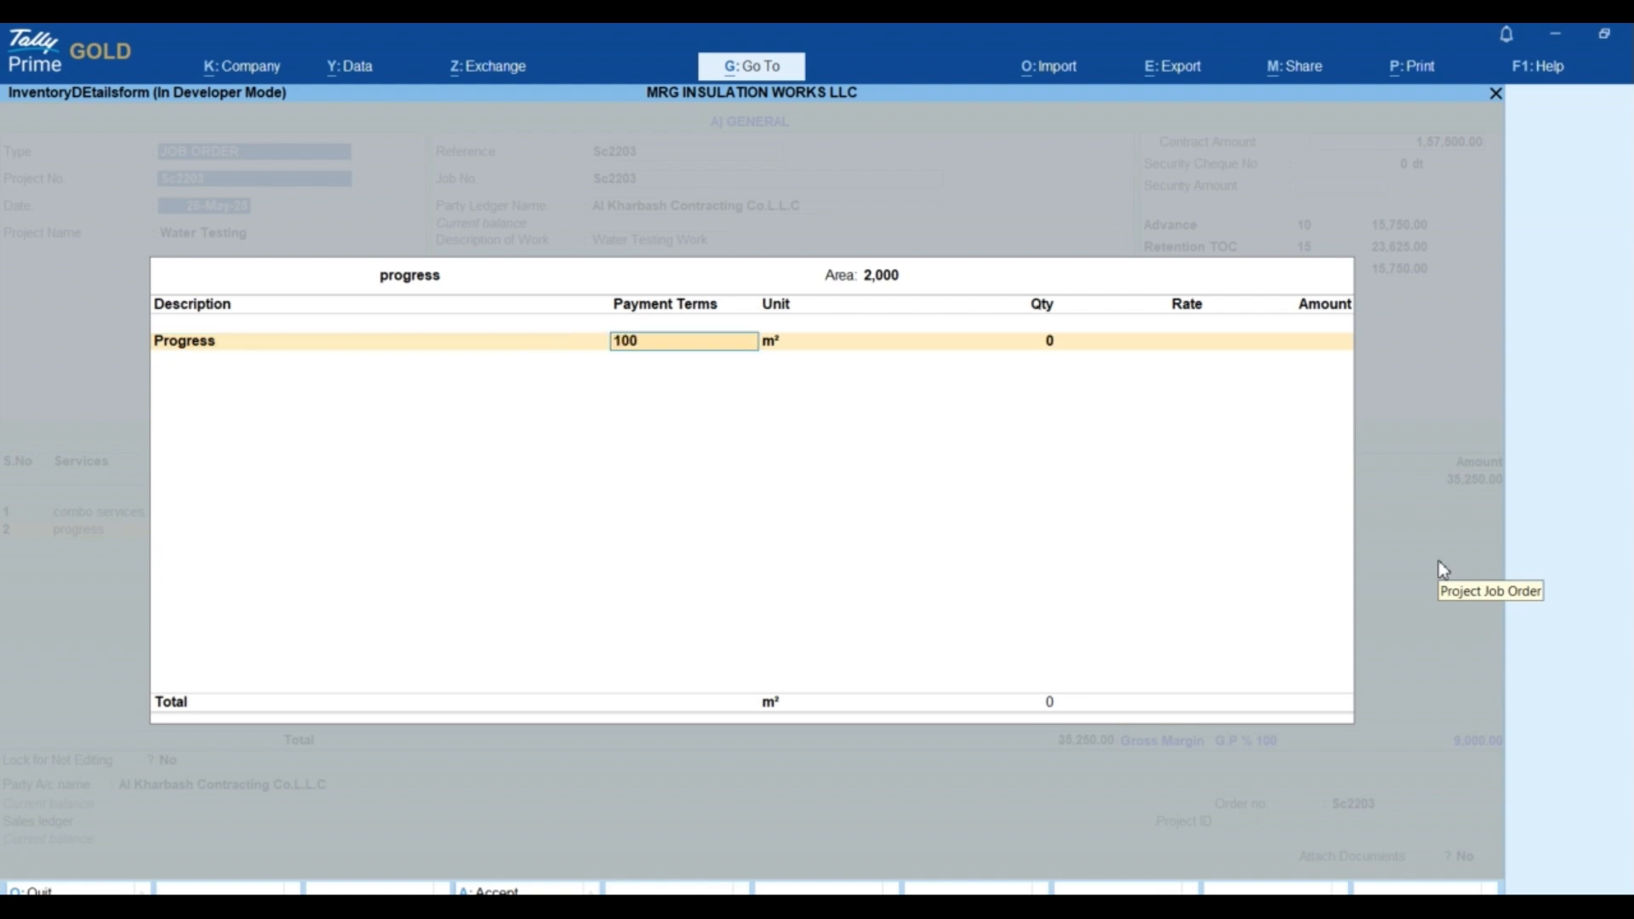
pyautogui.press('Return')
pyautogui.press('Return')
pyautogui.write('710')
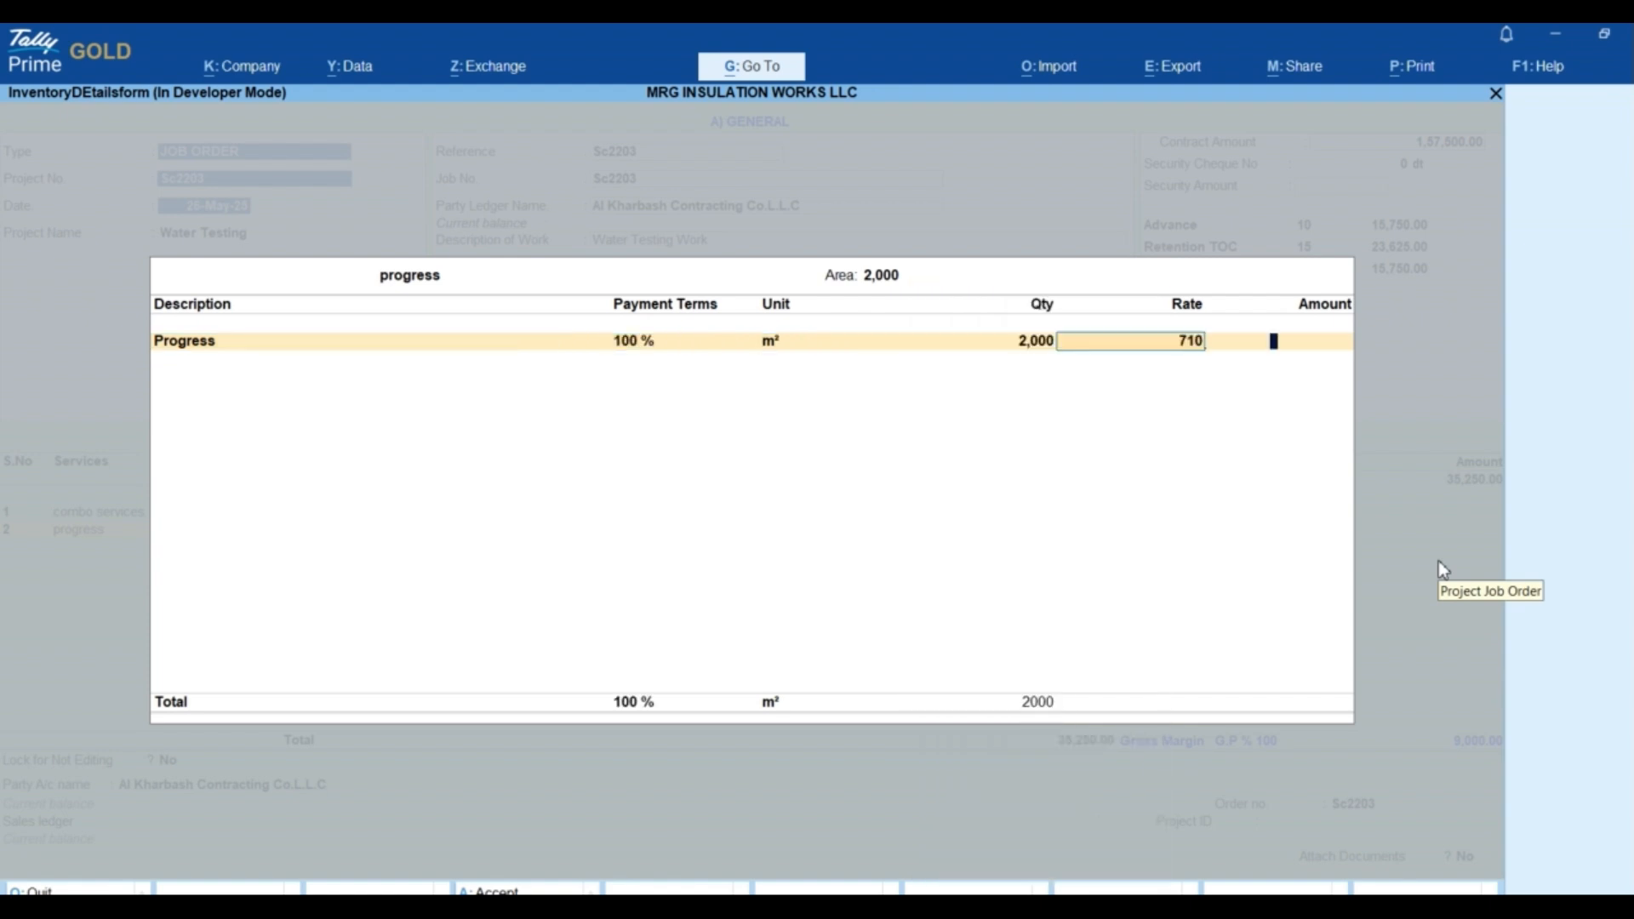
pyautogui.press('Return')
pyautogui.press('BackSpace')
pyautogui.write('70')
pyautogui.press('Return')
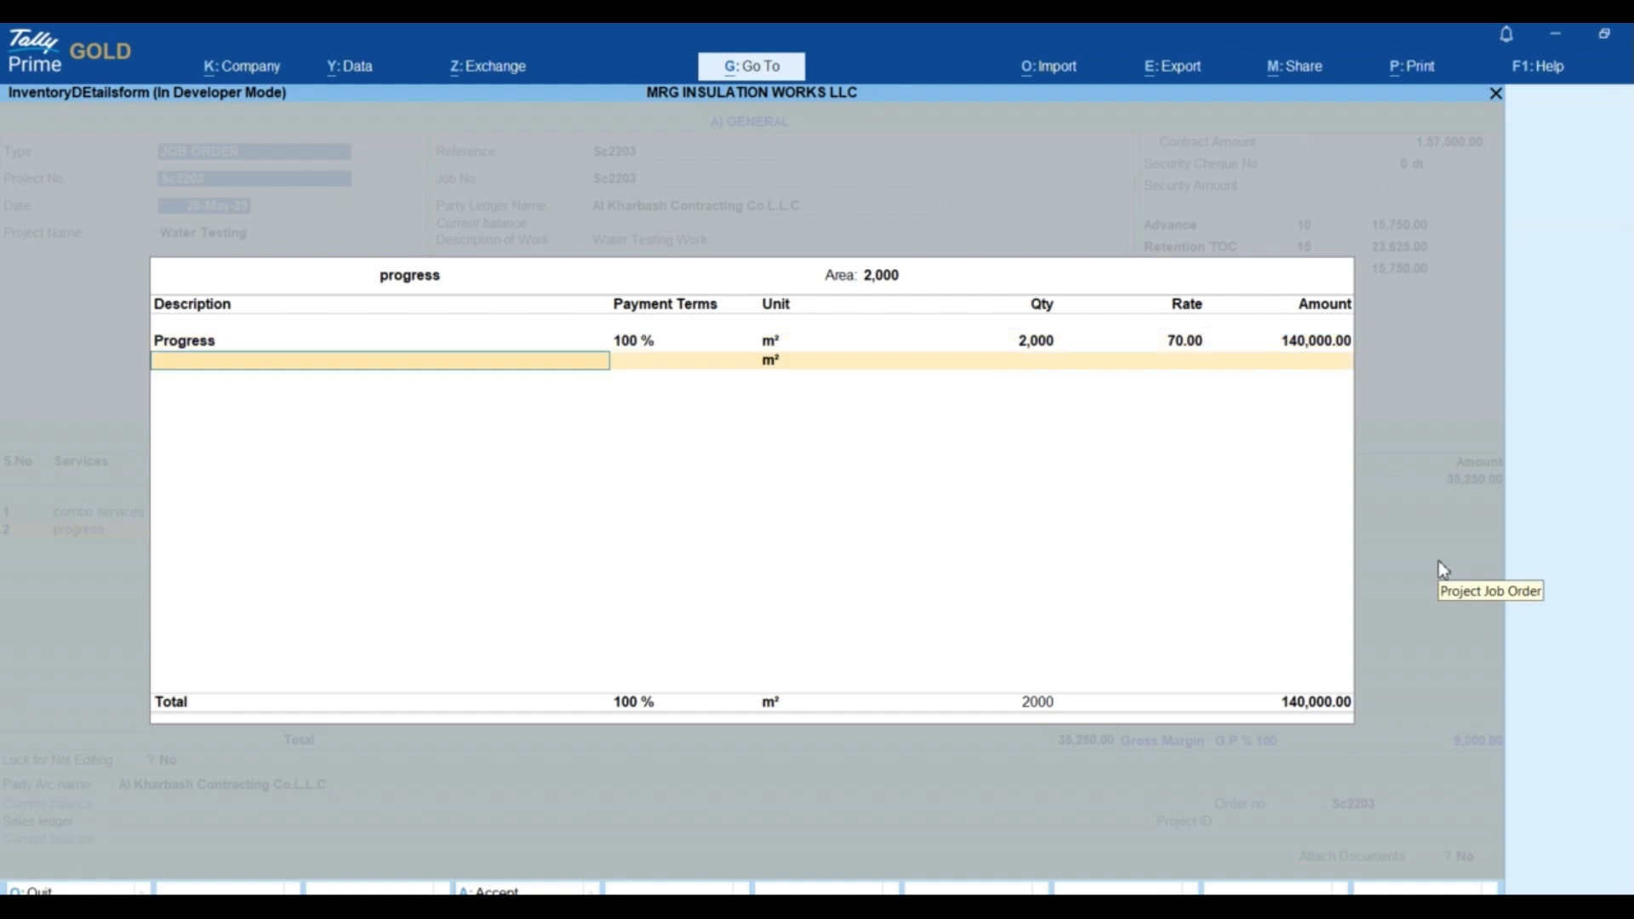
# - Change the Progress line's rate to 55 and accept the service details
pyautogui.press('BackSpace')
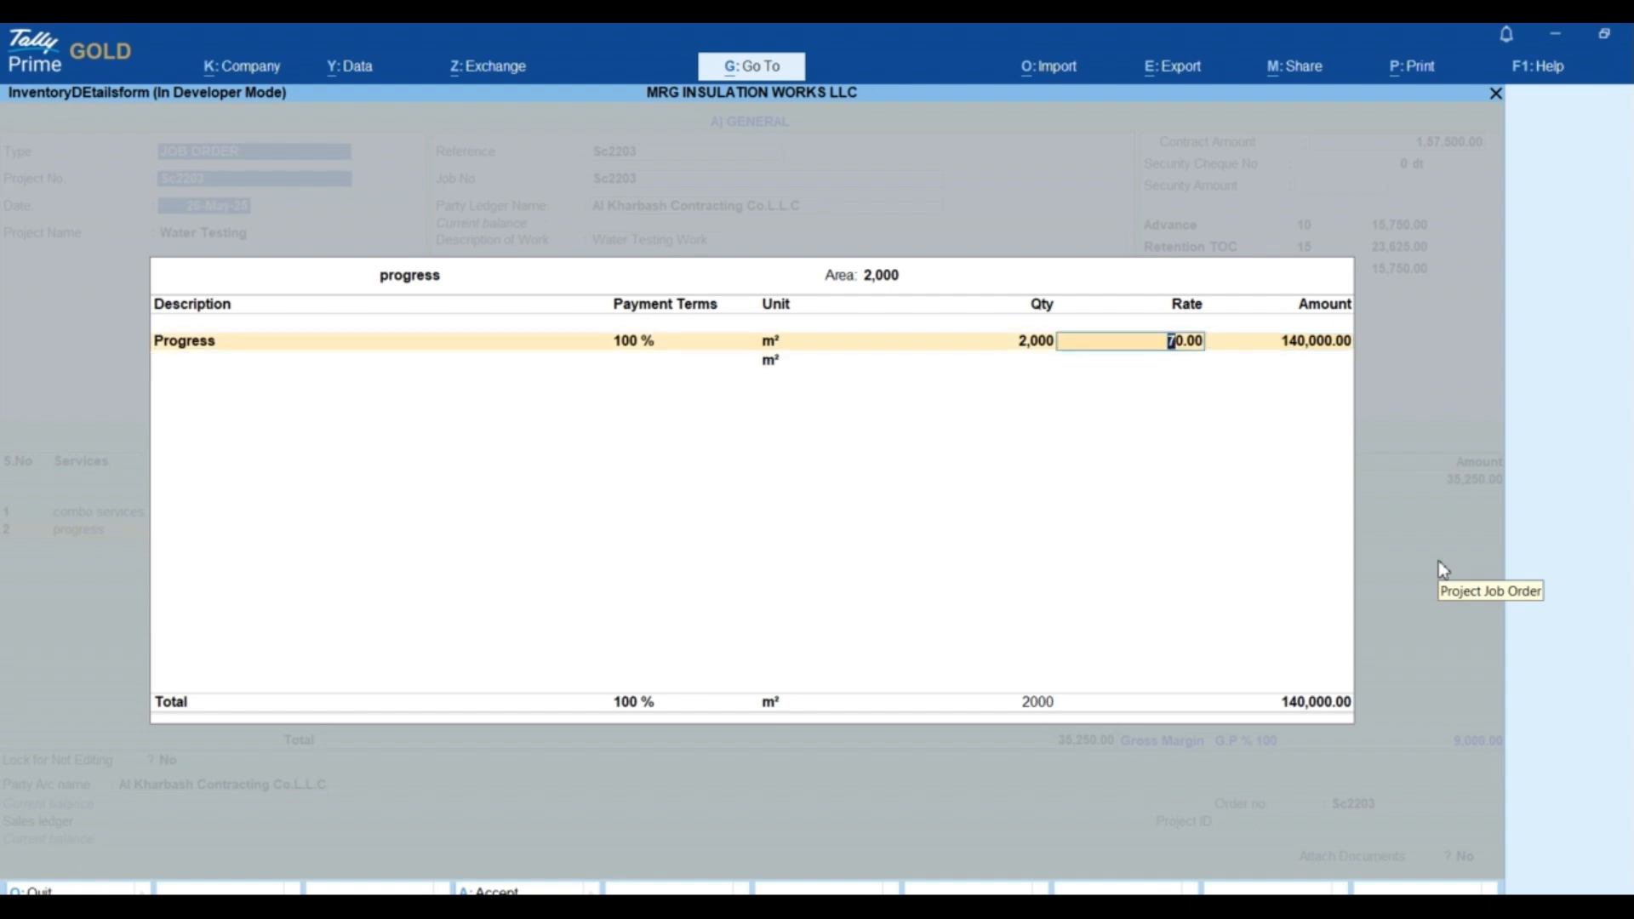
pyautogui.write('55')
pyautogui.press('Return')
pyautogui.press('Return')
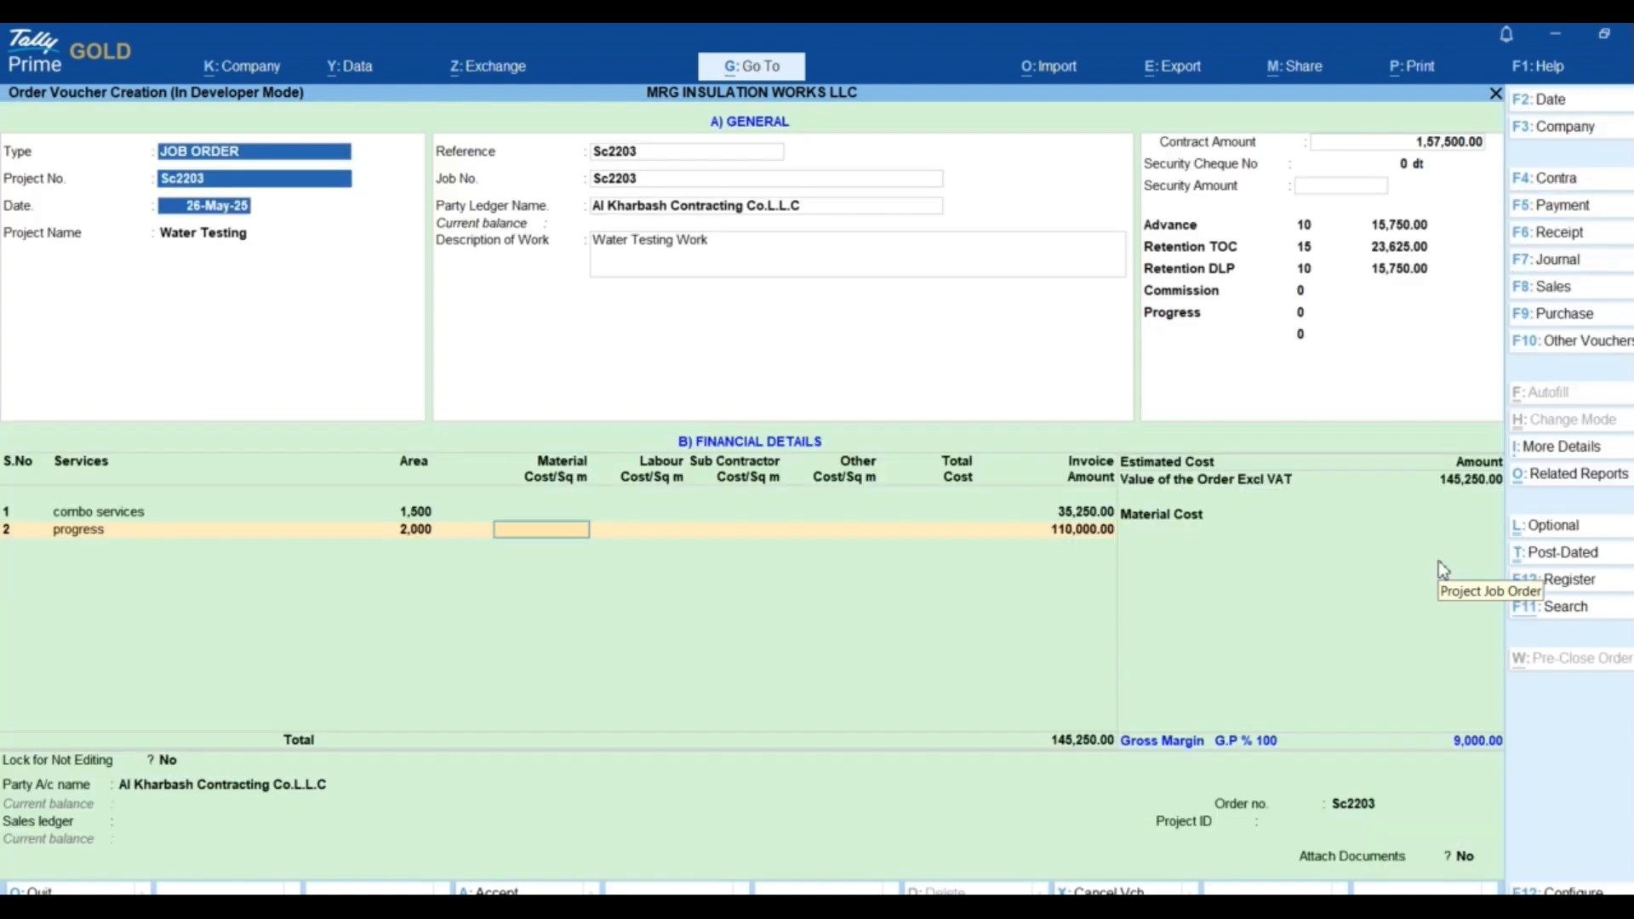
# - Leave the per sq m costs of the progress service and the estimated cost amounts blank
pyautogui.press('Return')
pyautogui.press('Return')
pyautogui.press('Return')
pyautogui.press('Return')
pyautogui.press('Return')
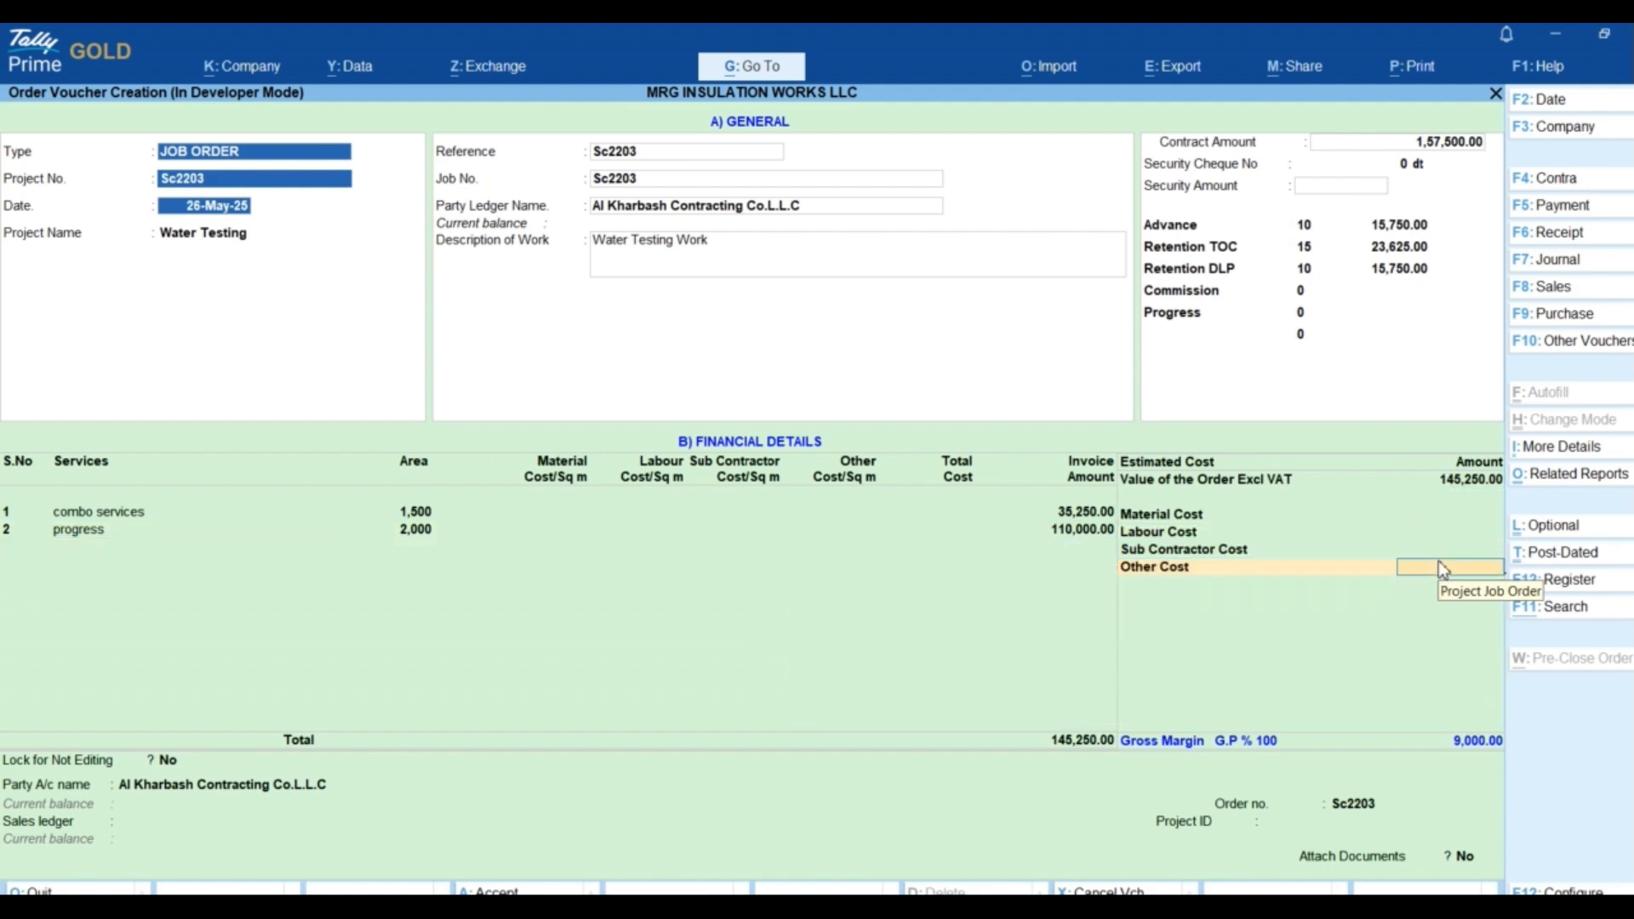
pyautogui.press('Return')
pyautogui.press('Return')
# - Accept the party details with Project Revenue as sales ledger, Project ID Not Applicable and no attached documents, and submit the job order
pyautogui.press('Return')
pyautogui.press('Return')
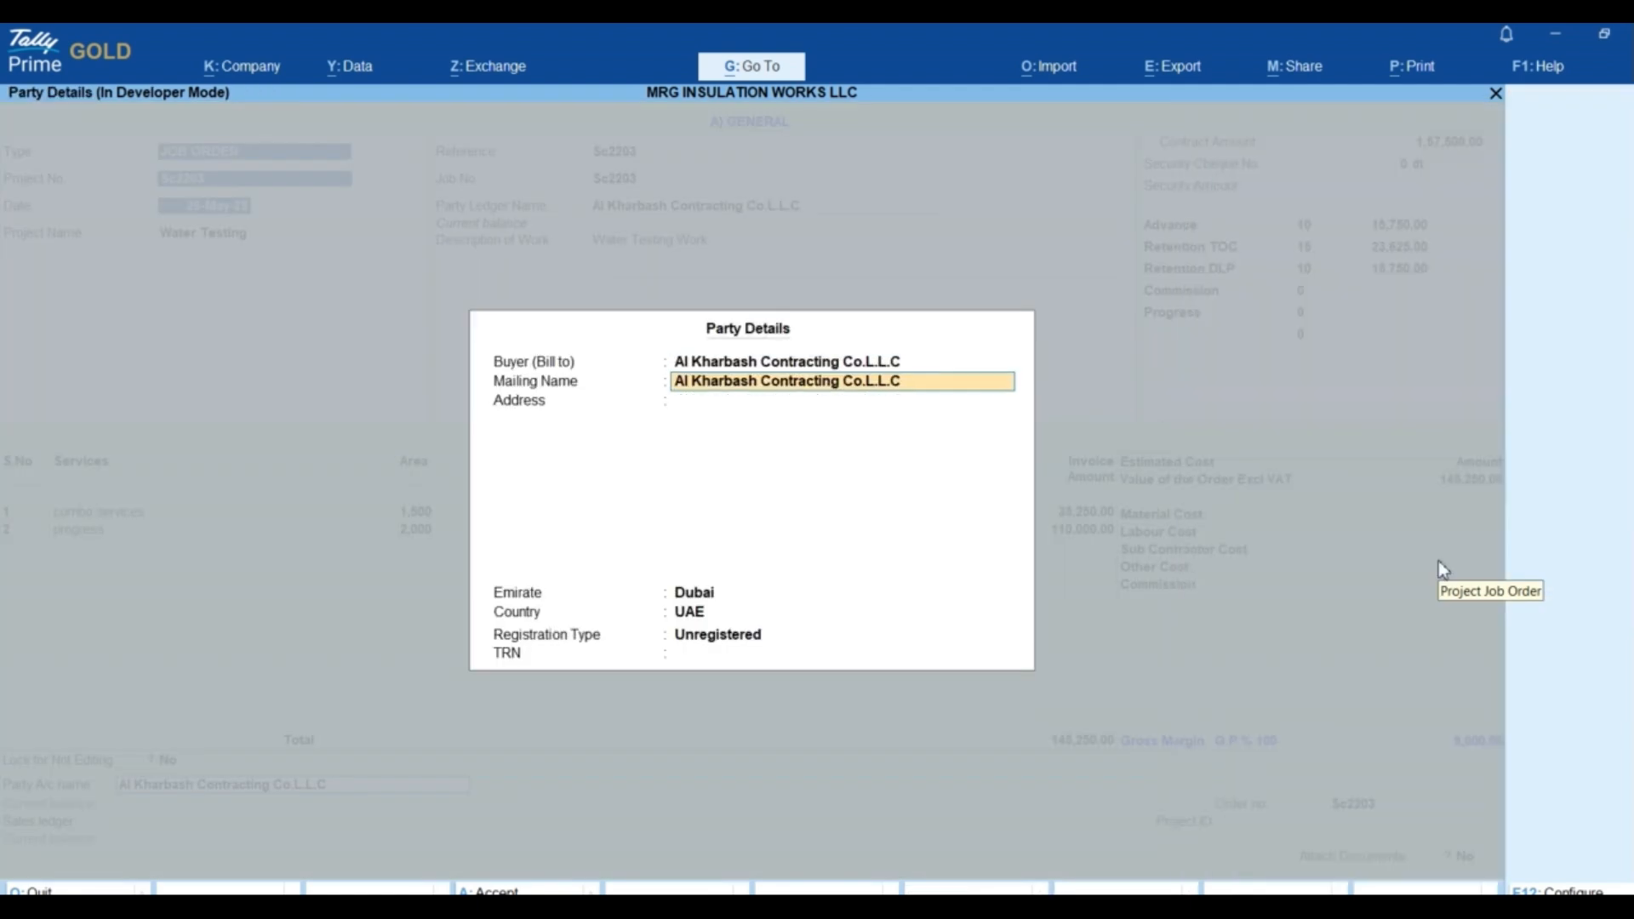
pyautogui.press('Return')
pyautogui.press('Return')
pyautogui.press('Return')
pyautogui.press('Return')
pyautogui.press('Return')
pyautogui.press('Return')
pyautogui.press('Return')
pyautogui.press('Return')
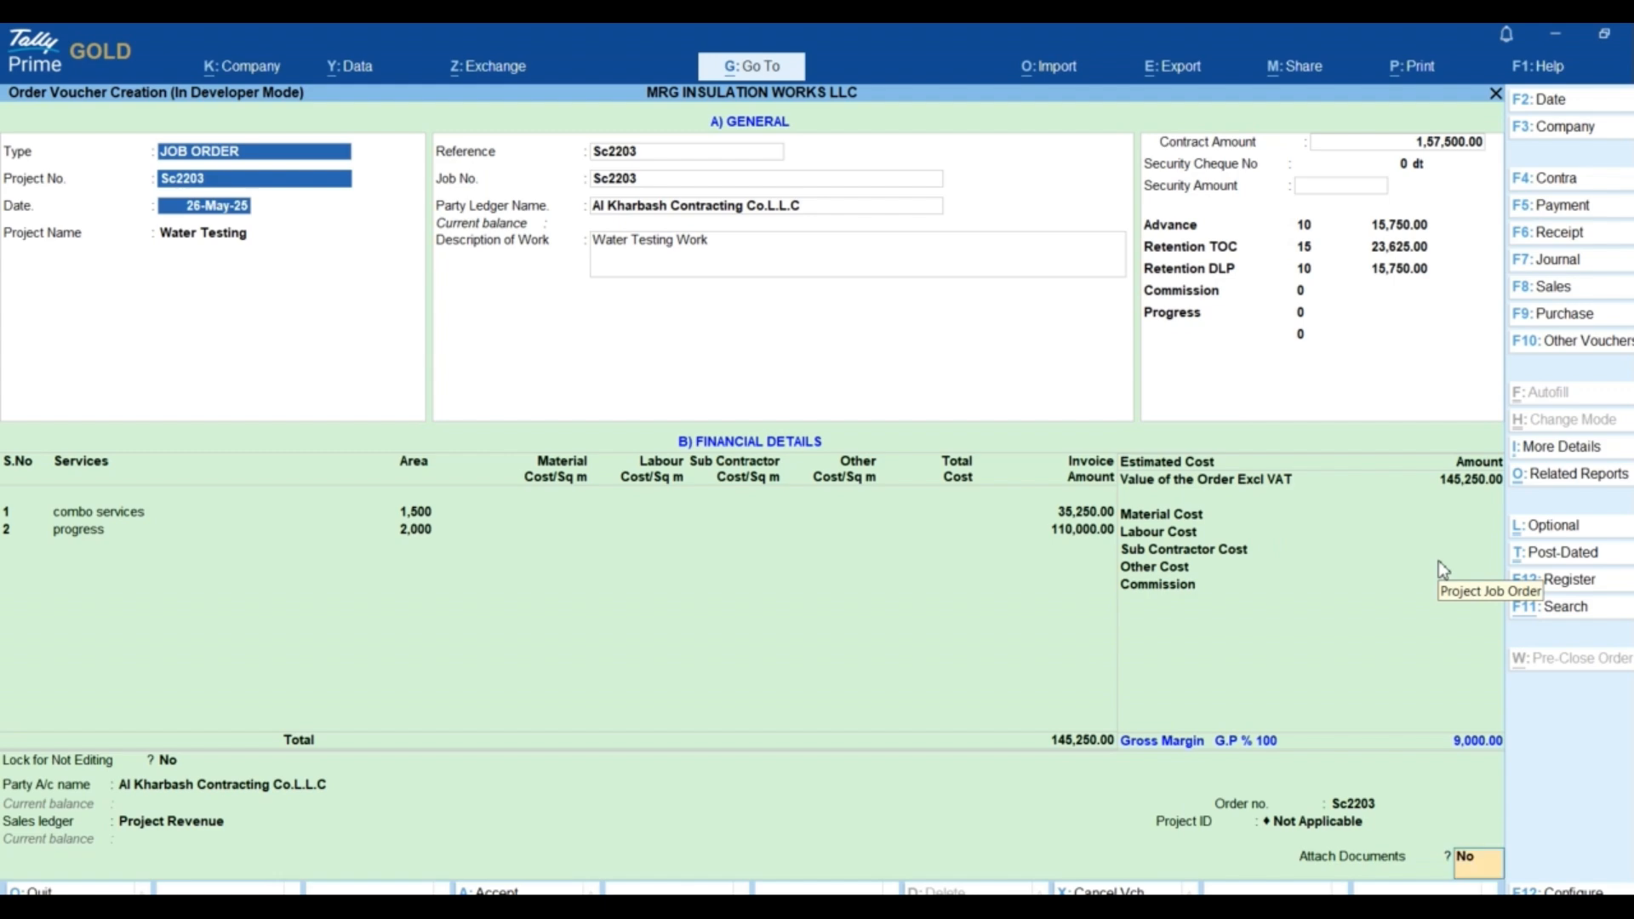
pyautogui.press('Return')
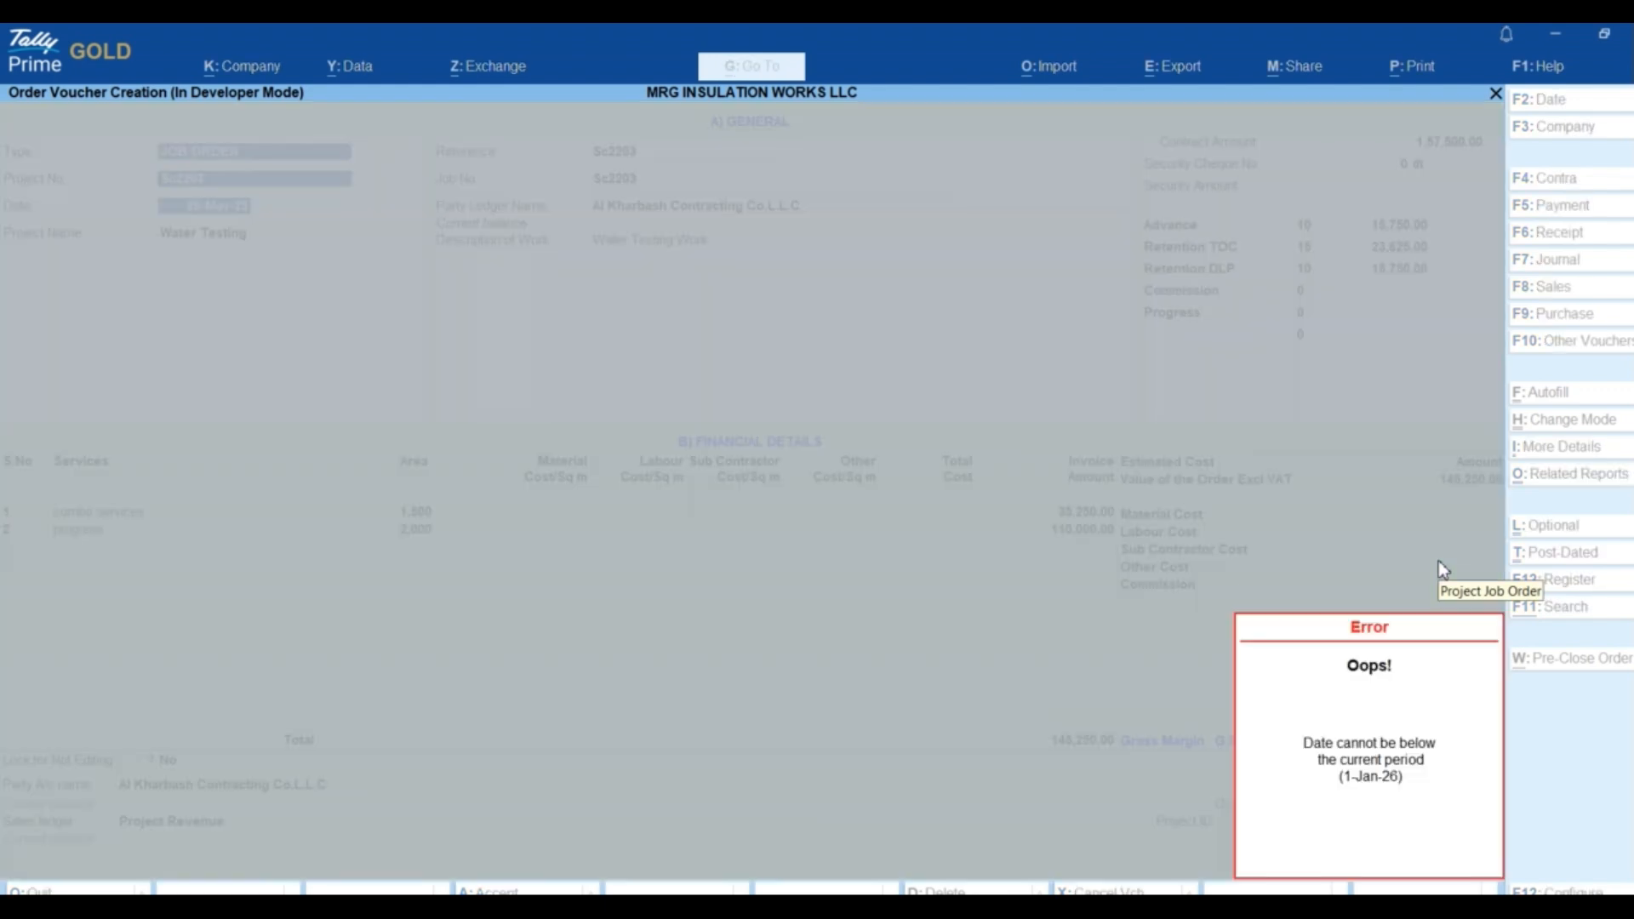
# - Change the period to run from 1-1-2025 to 31-12-2026 for the job order
pyautogui.press('Escape')
pyautogui.hotkey('alt', 'F2')
pyautogui.press('BackSpace')
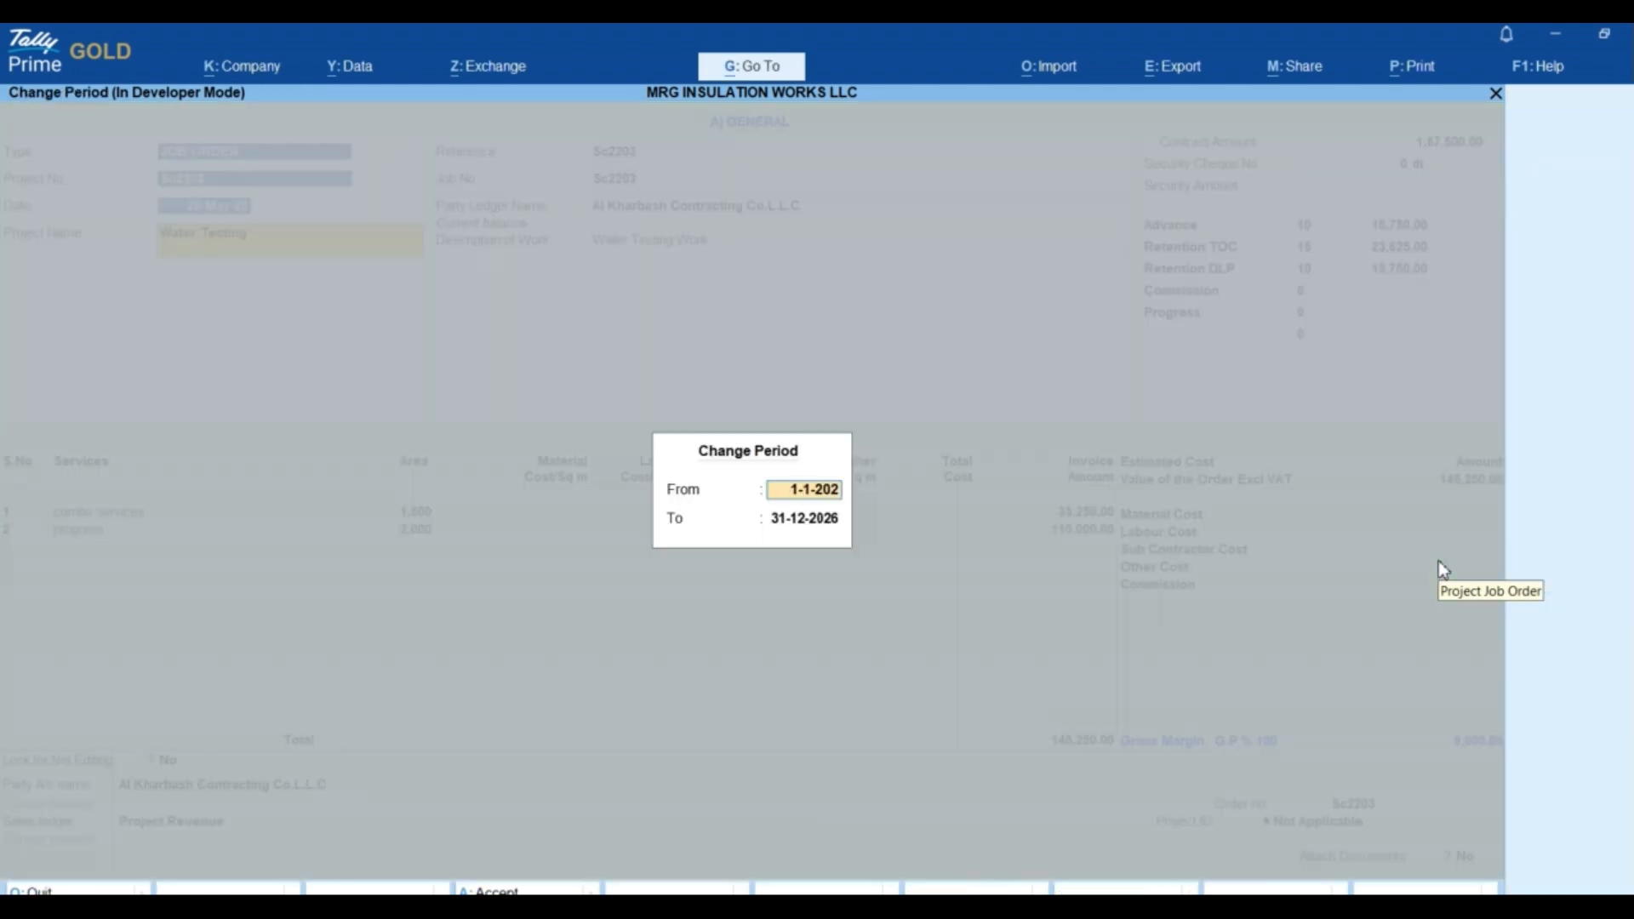
pyautogui.write('5')
pyautogui.press('Return')
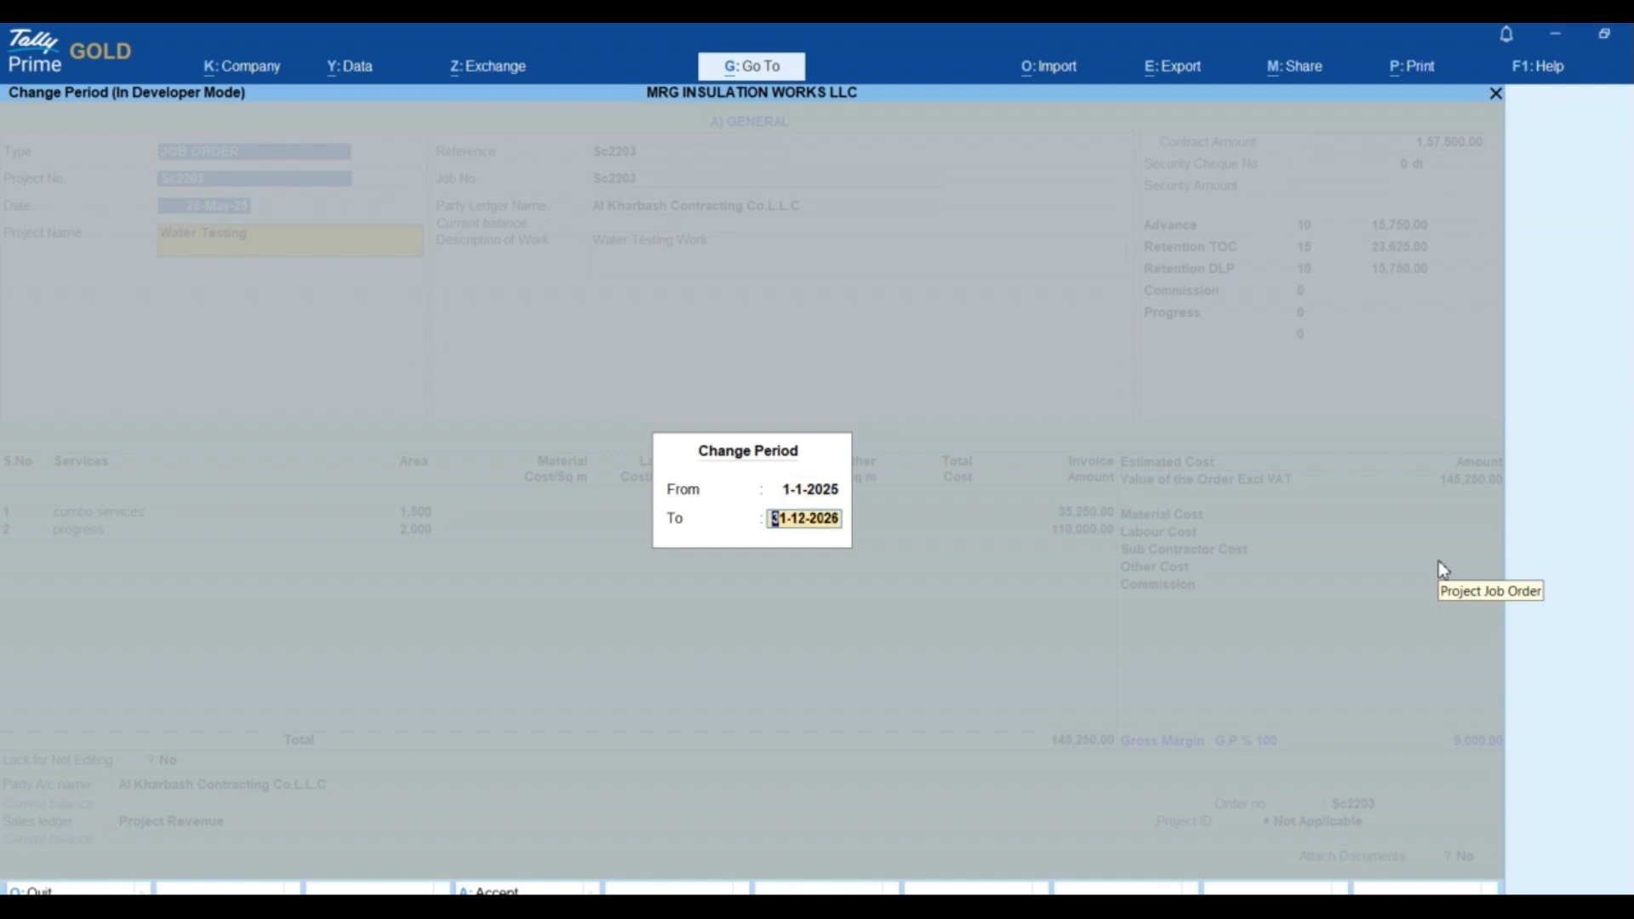
pyautogui.press('Return')
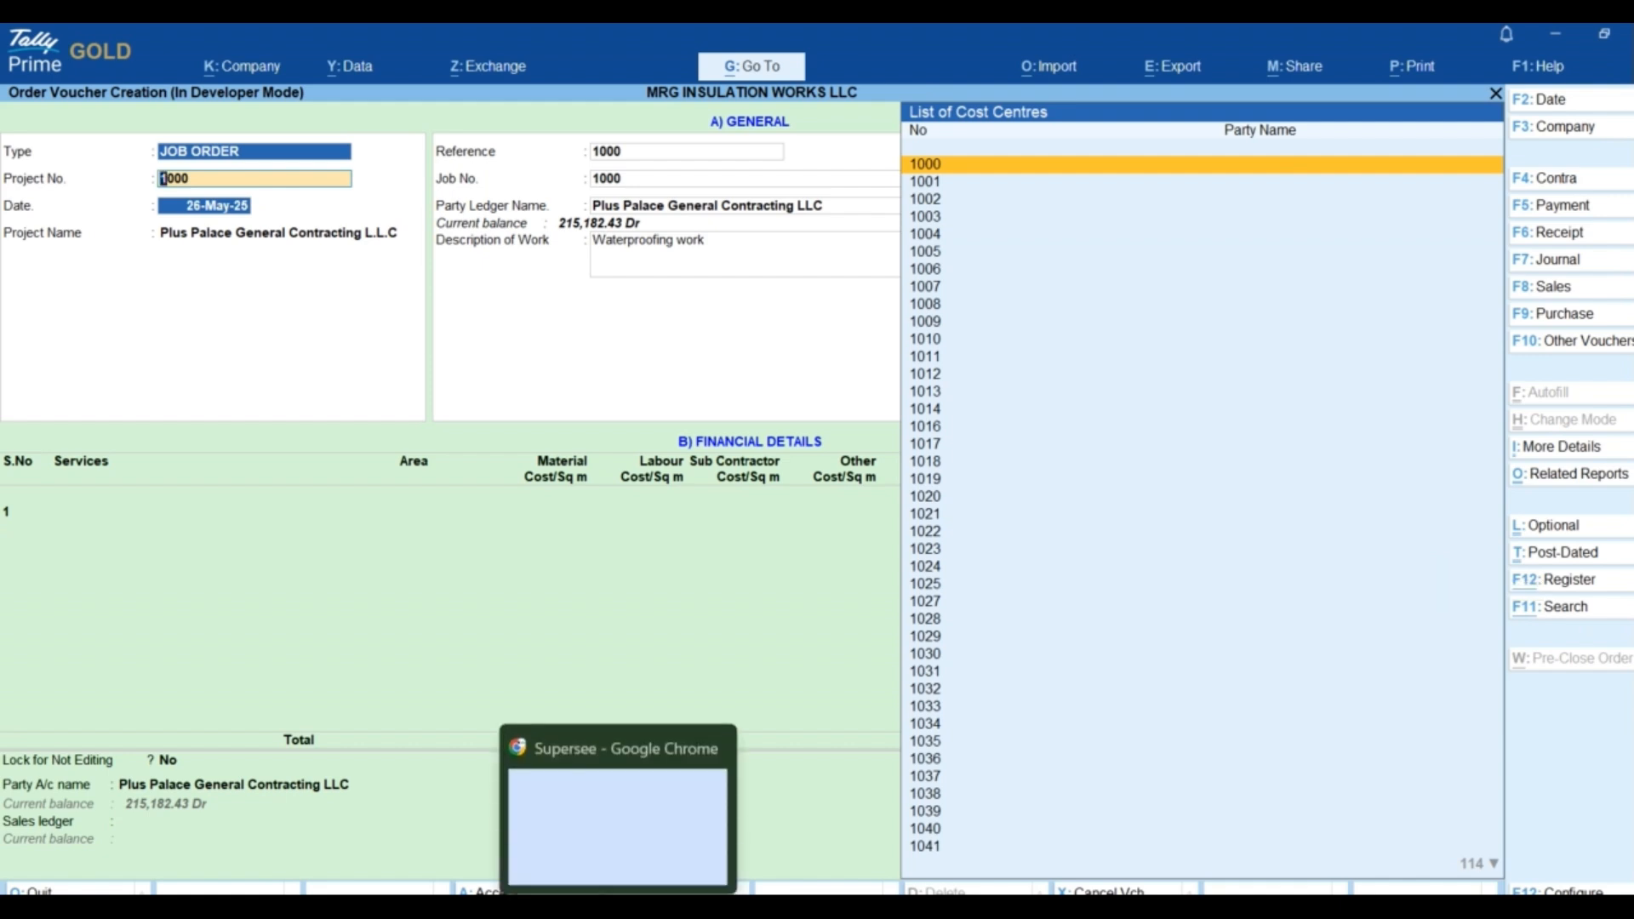
# - Switch to Chrome, launch the Zoom meeting, close the old post-attendee page and return to TallyPrime
pyautogui.click(618, 907)
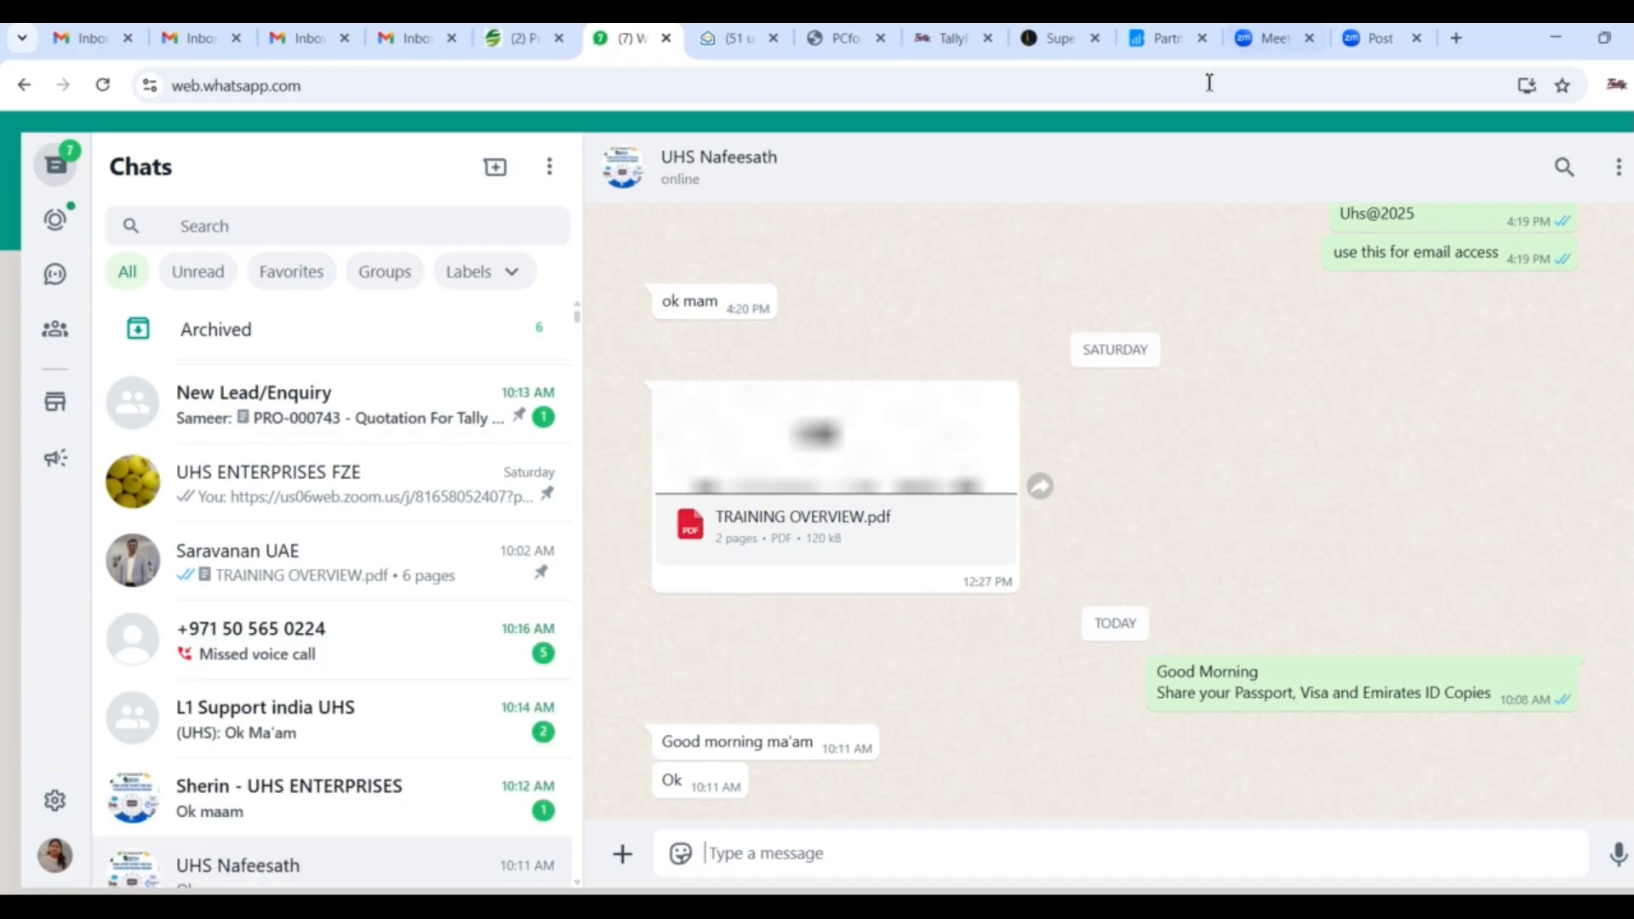
pyautogui.click(1351, 41)
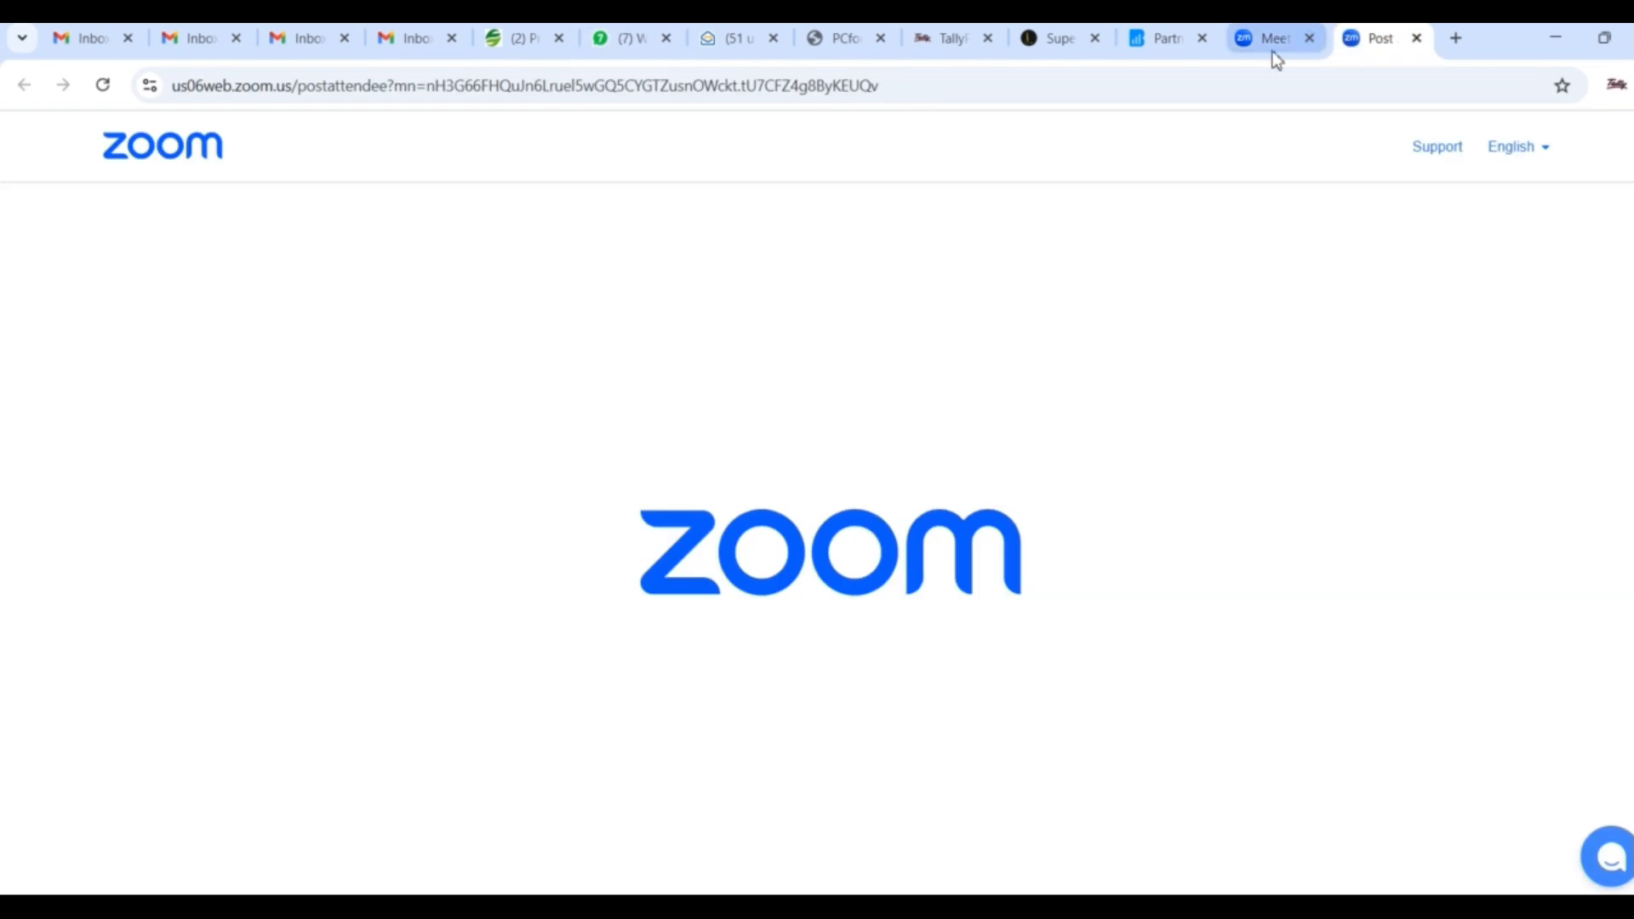
pyautogui.click(1271, 43)
pyautogui.click(456, 869)
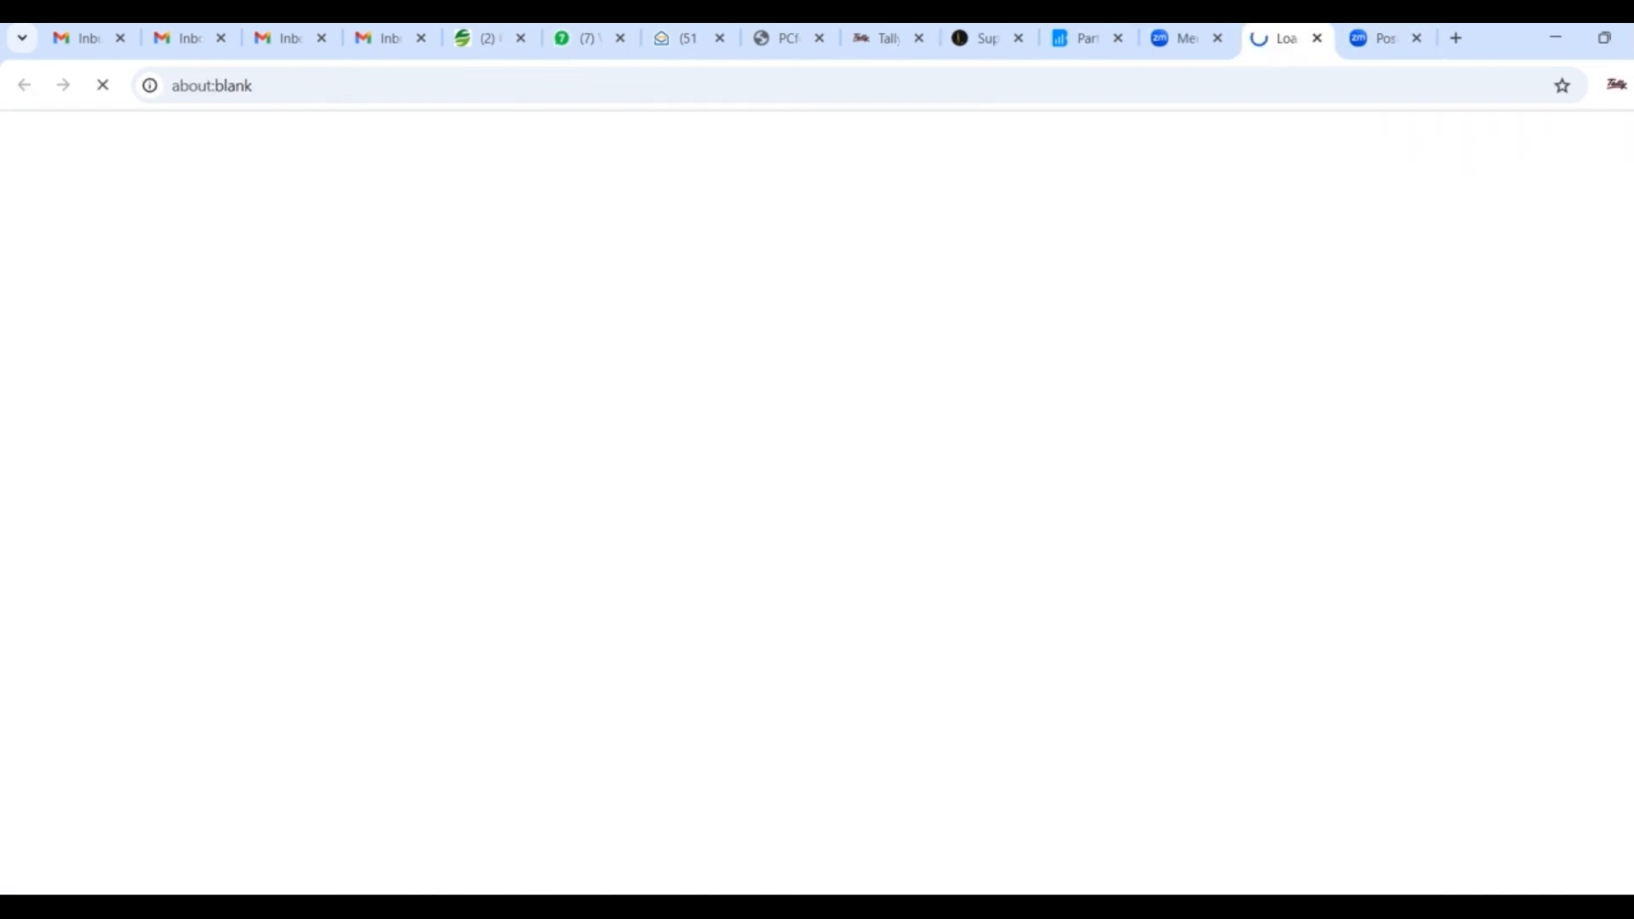
pyautogui.click(1389, 37)
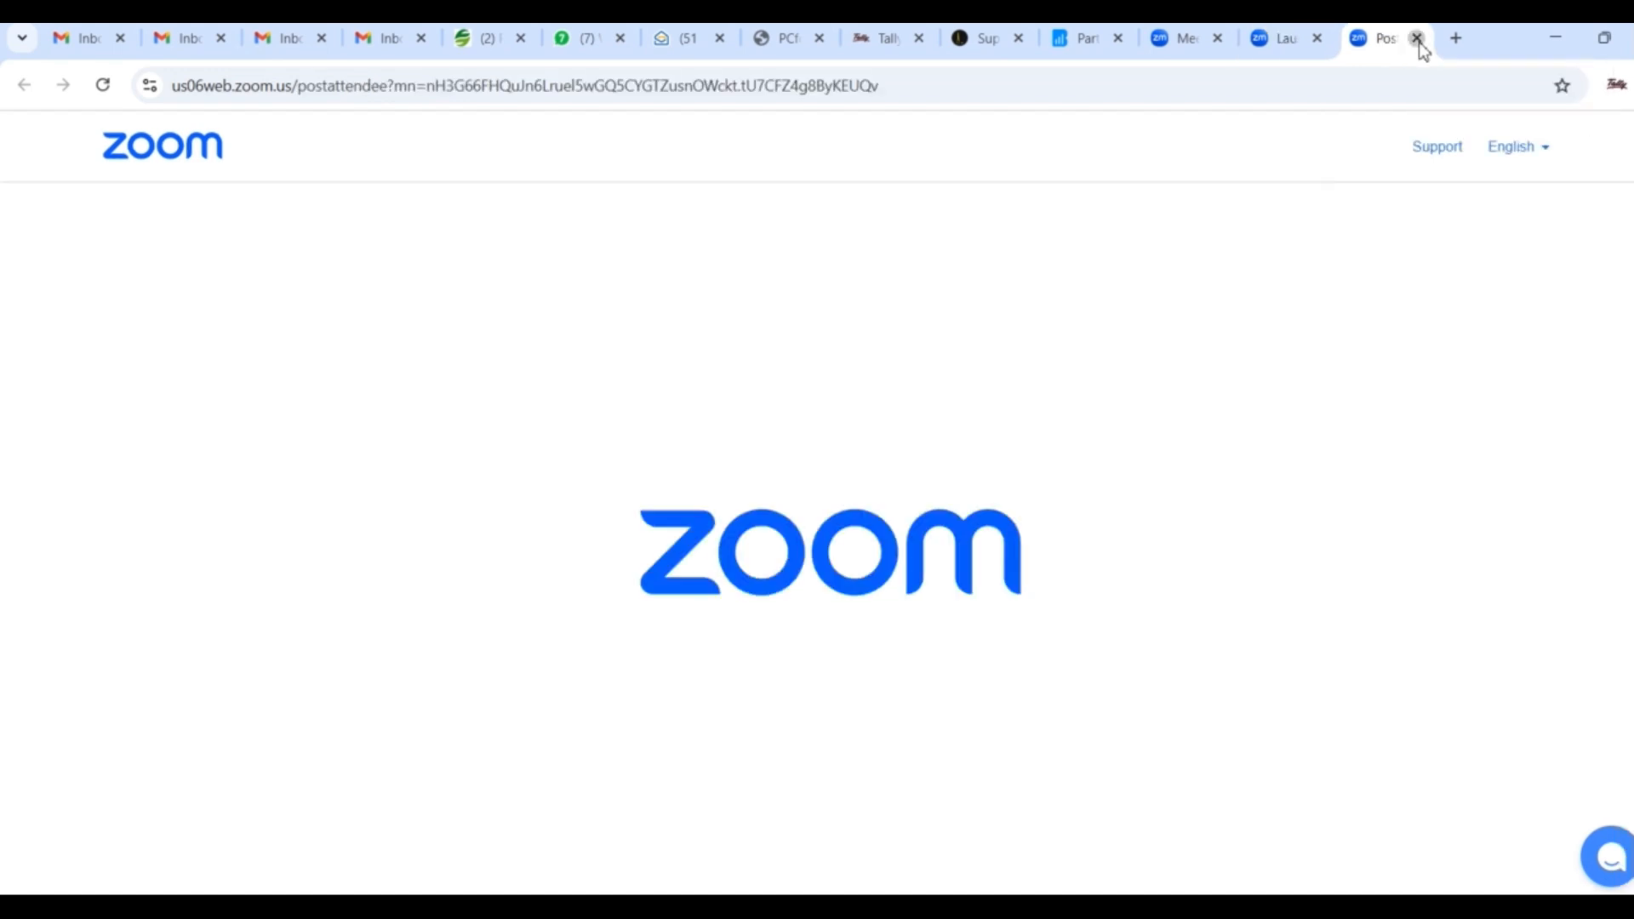
pyautogui.click(1417, 38)
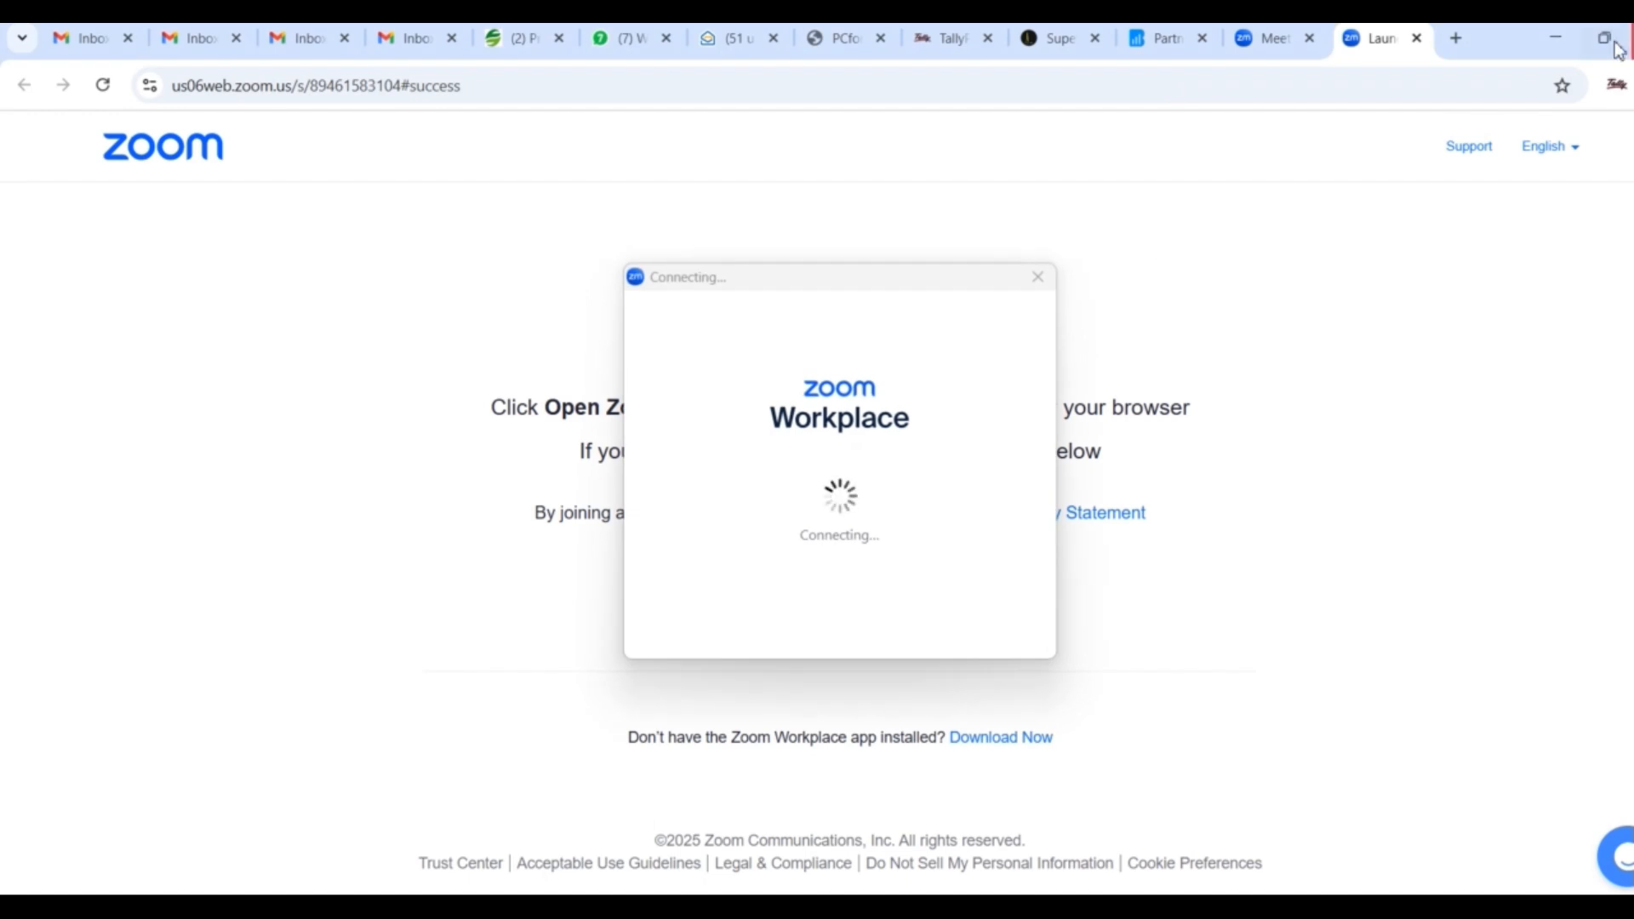
pyautogui.click(1549, 47)
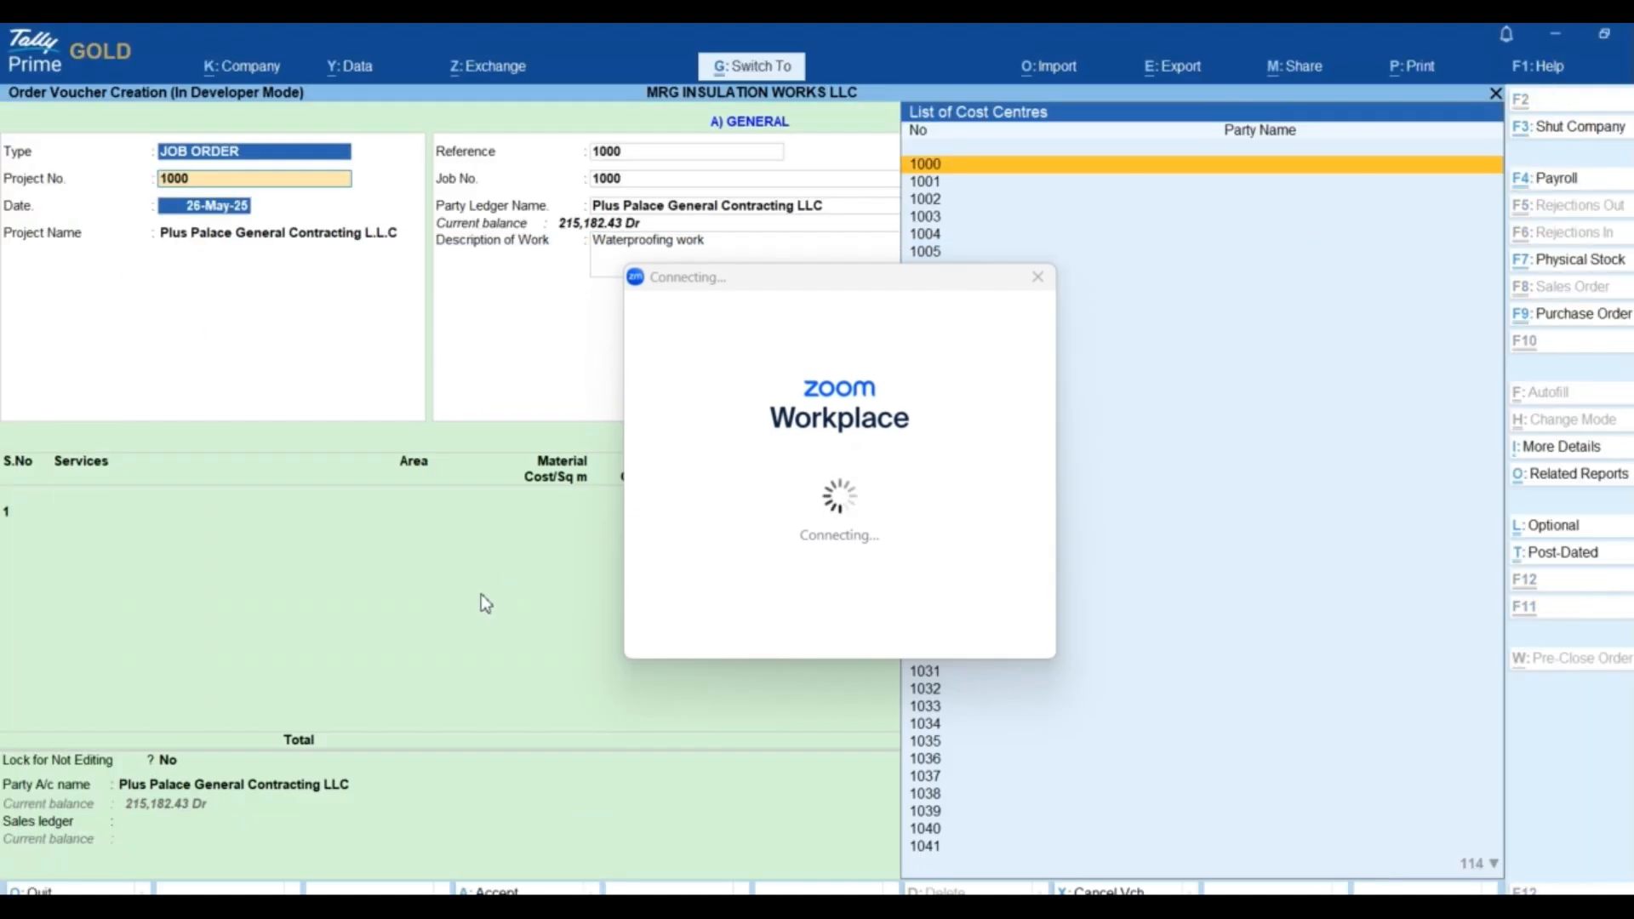
# - Leave the blank job order entry and return to the Gateway of Tally
pyautogui.press('Escape')
pyautogui.press('Escape')
pyautogui.press('Escape')
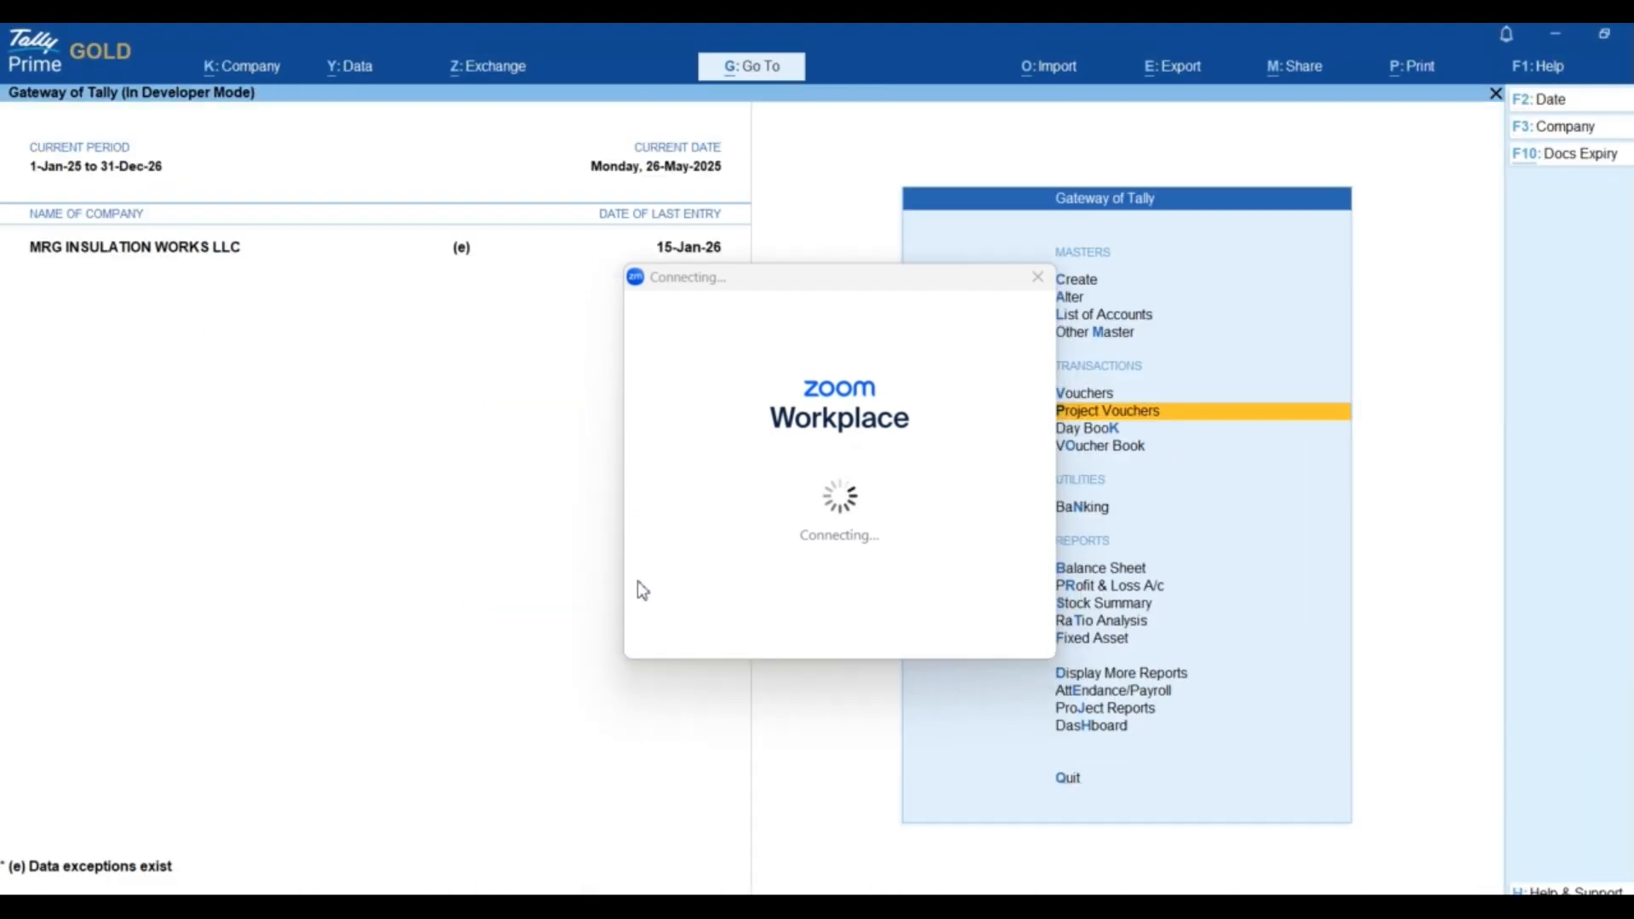
pyautogui.press('Up')
pyautogui.press('Return')
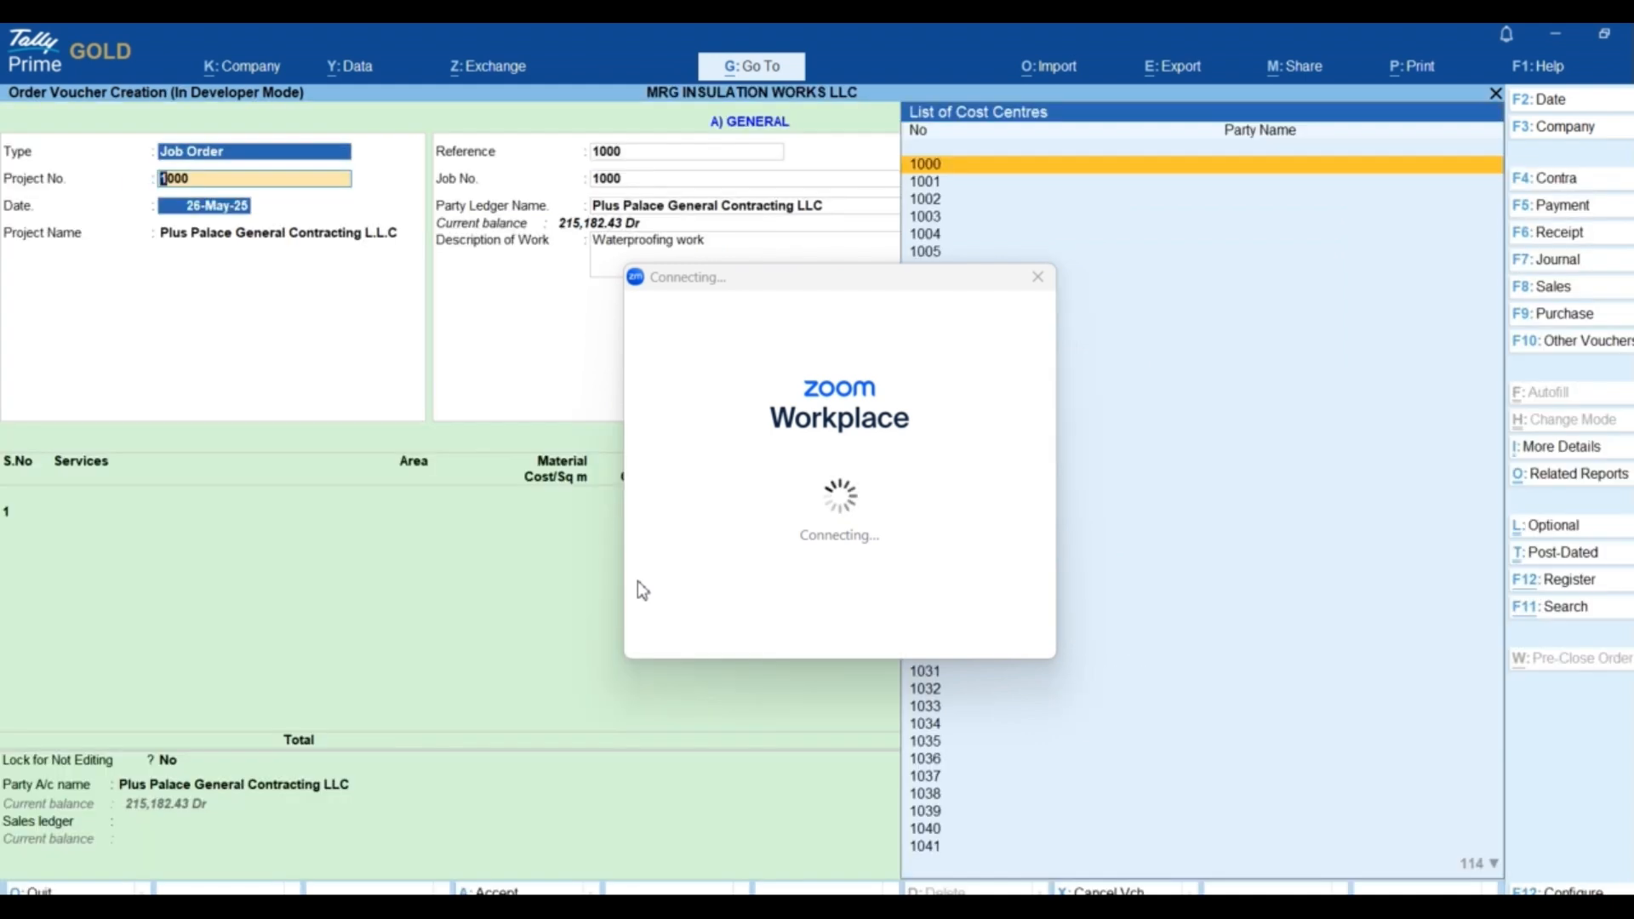
pyautogui.press('F10')
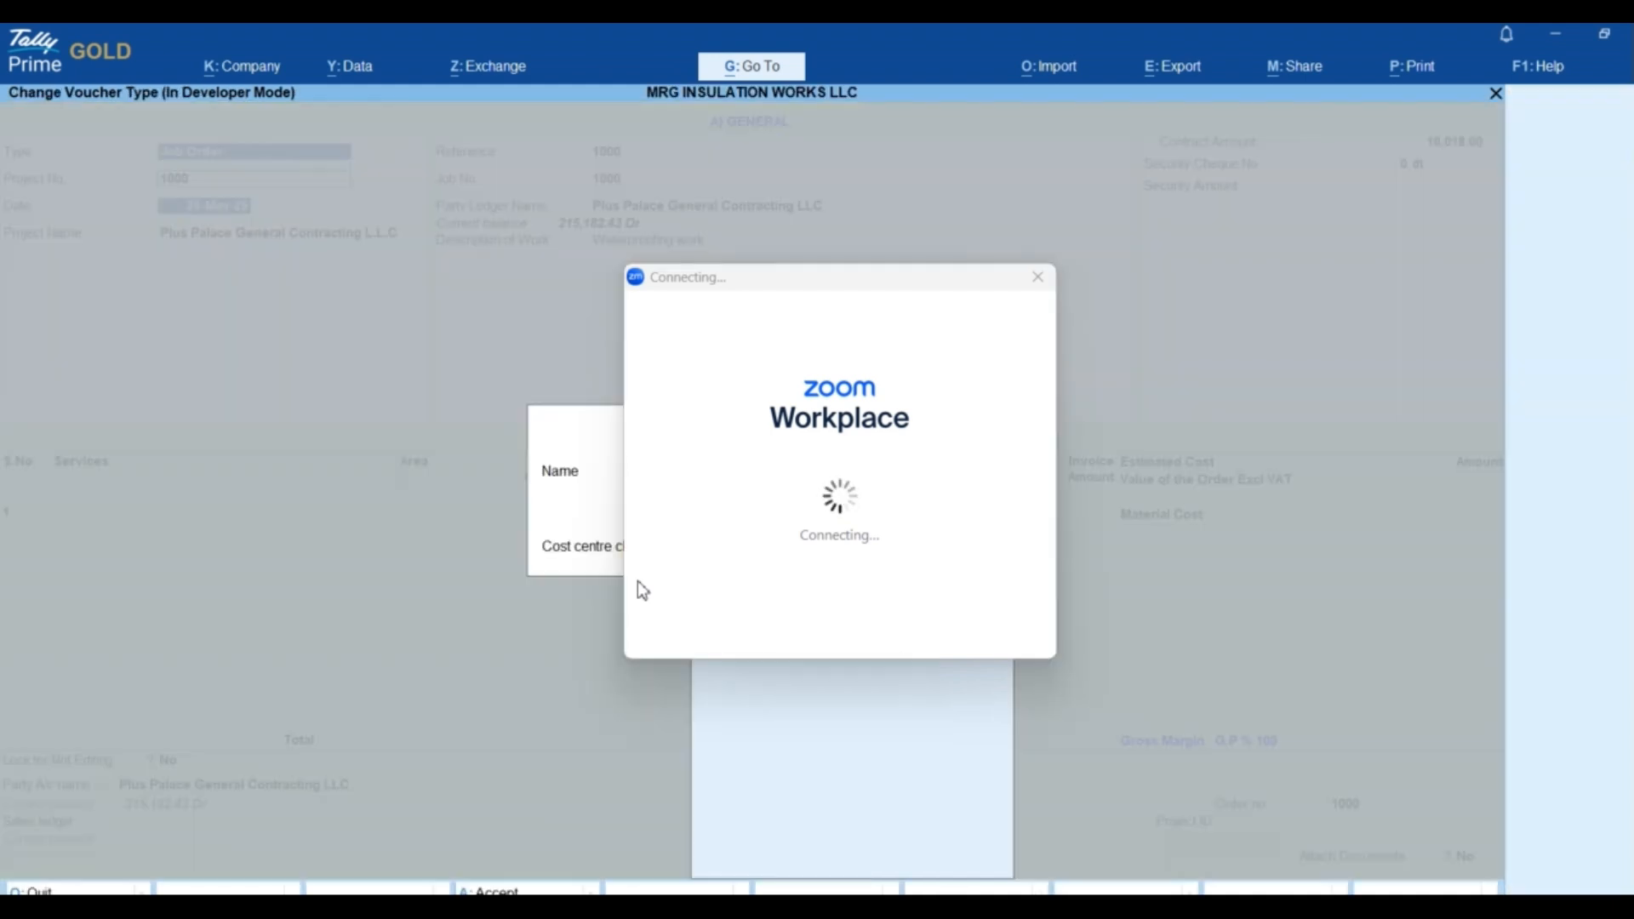
pyautogui.moveTo(737, 278); pyautogui.dragTo(1529, 874)
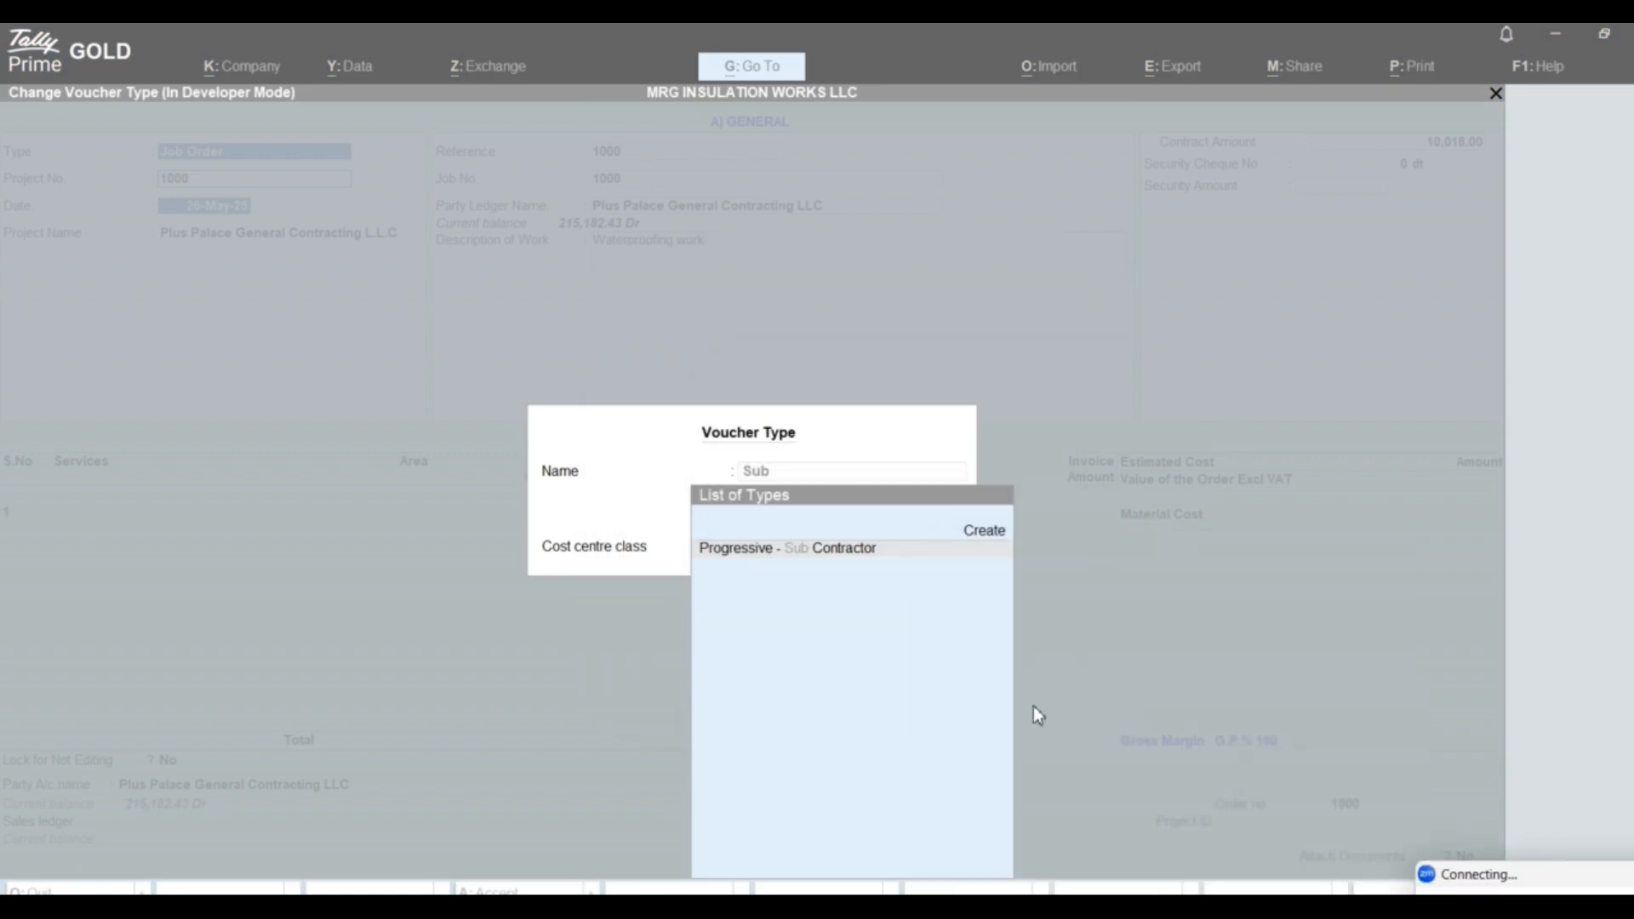
pyautogui.click(1034, 707)
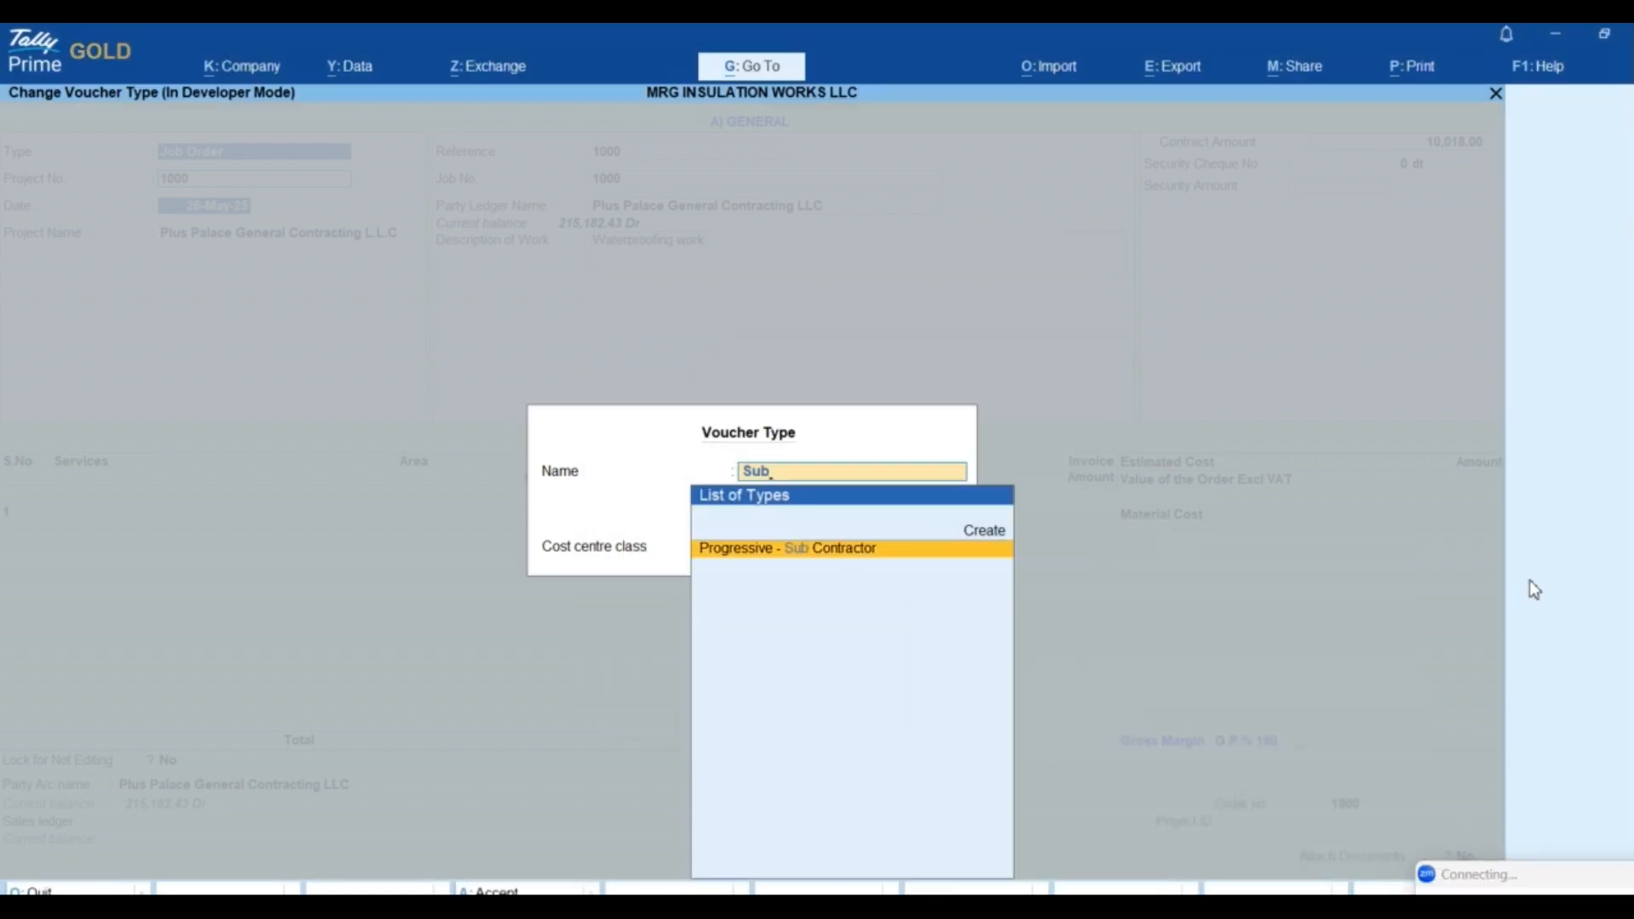
pyautogui.hotkey('ctrl', 'q')
pyautogui.hotkey('ctrl', 'q')
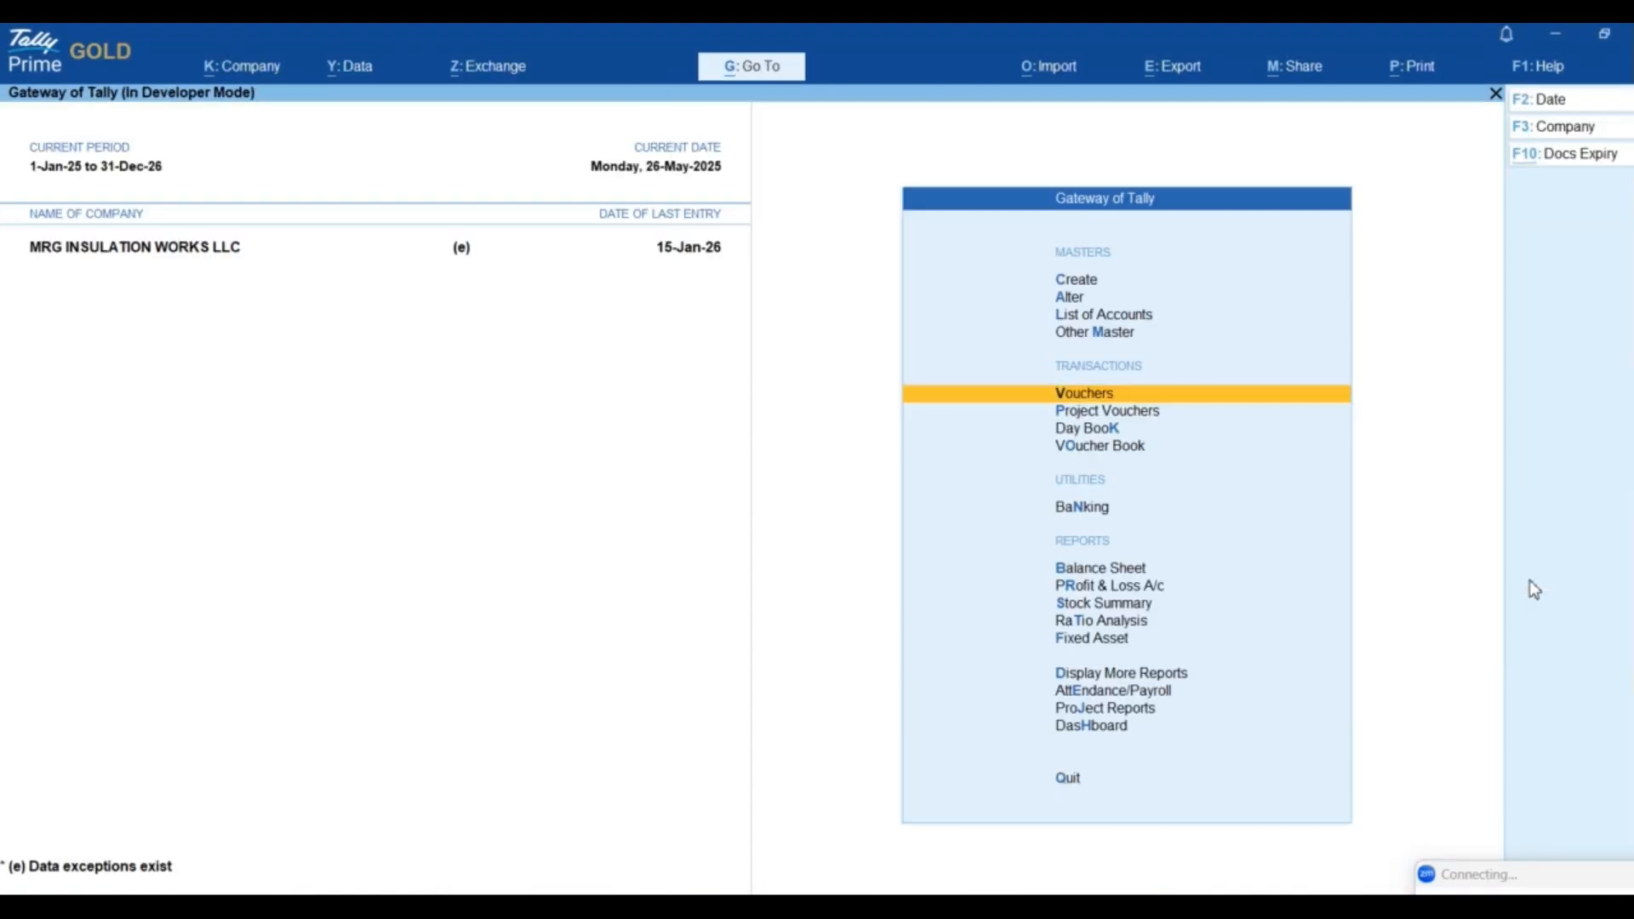
# - Open a purchase voucher of type Progressive - Sub Contractor without a cost centre class
pyautogui.press('Return')
pyautogui.press('F9')
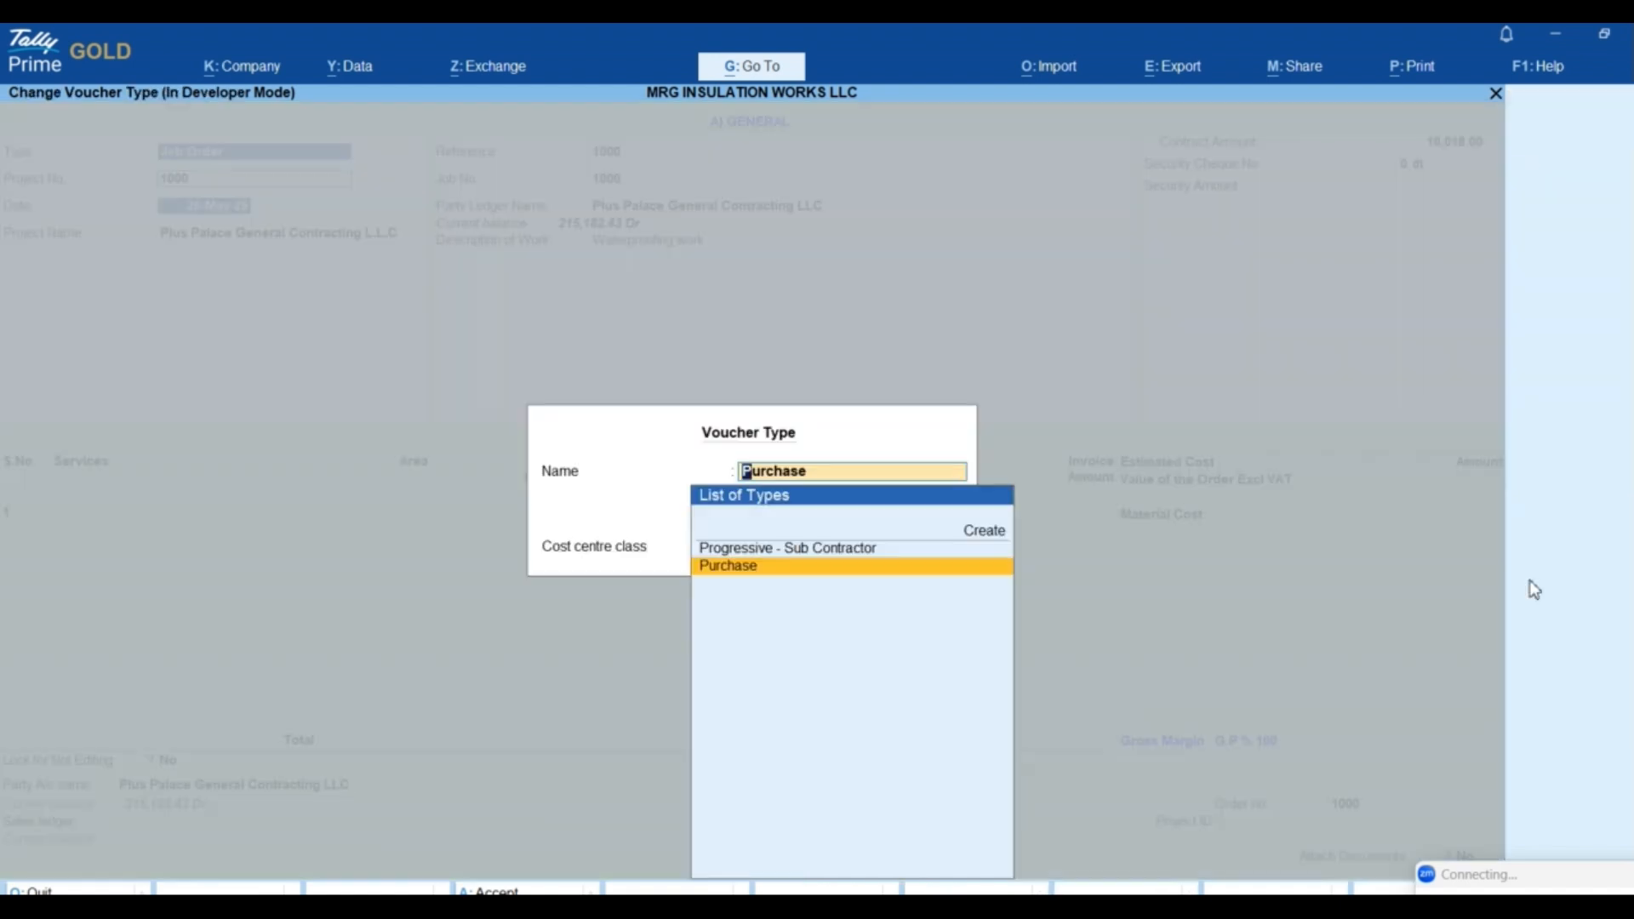
pyautogui.write('Prog')
pyautogui.press('Return')
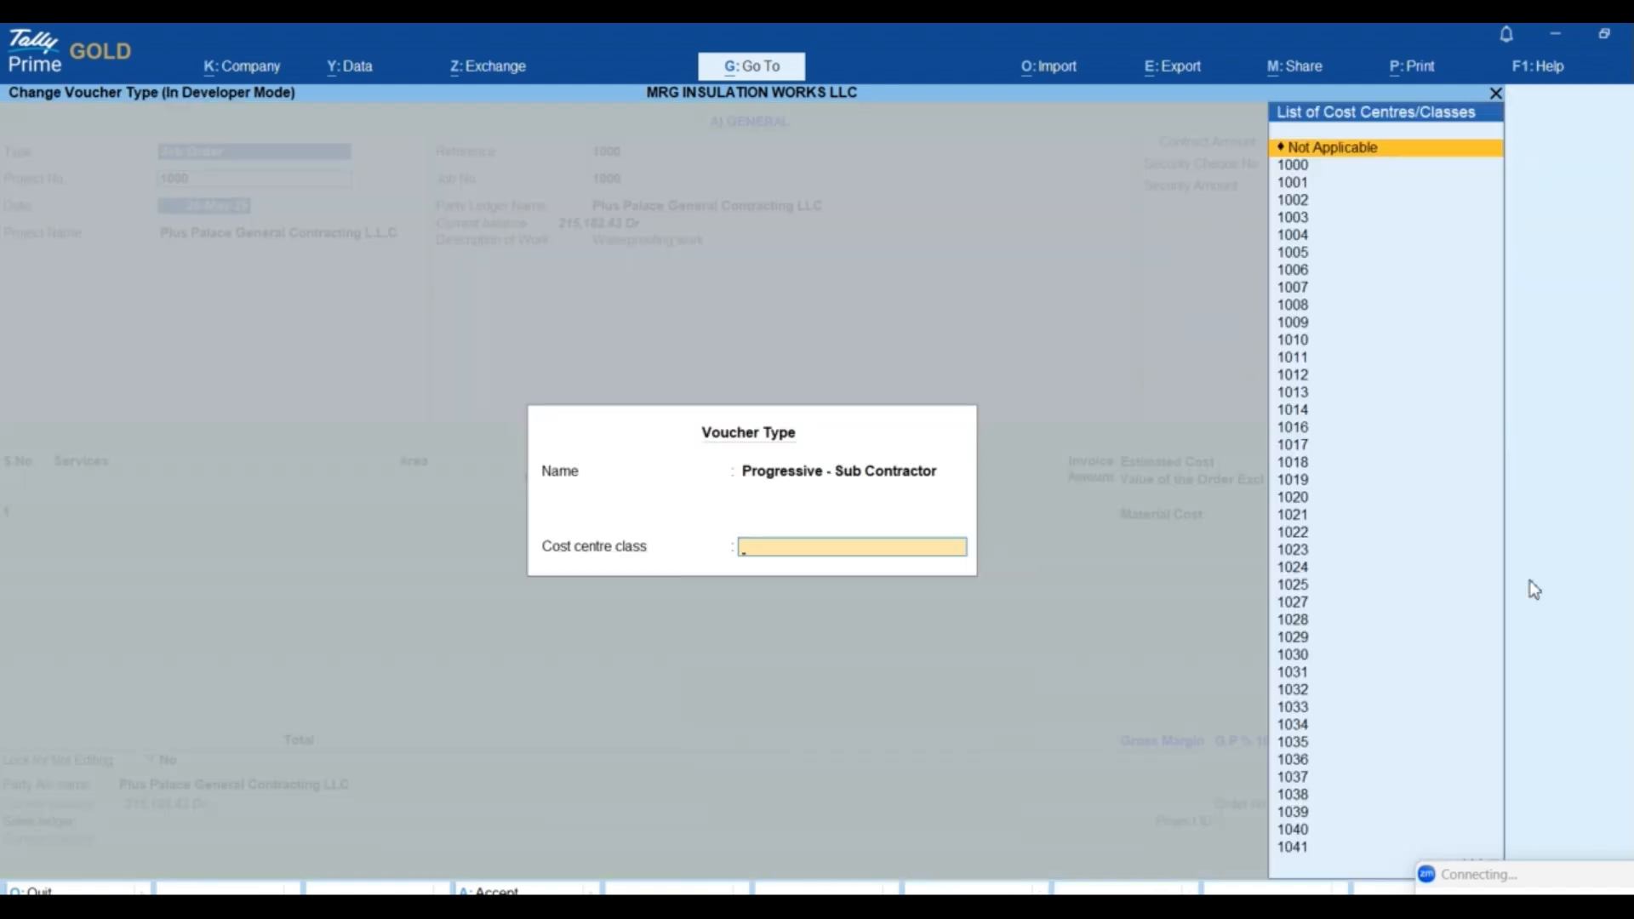
pyautogui.press('Return')
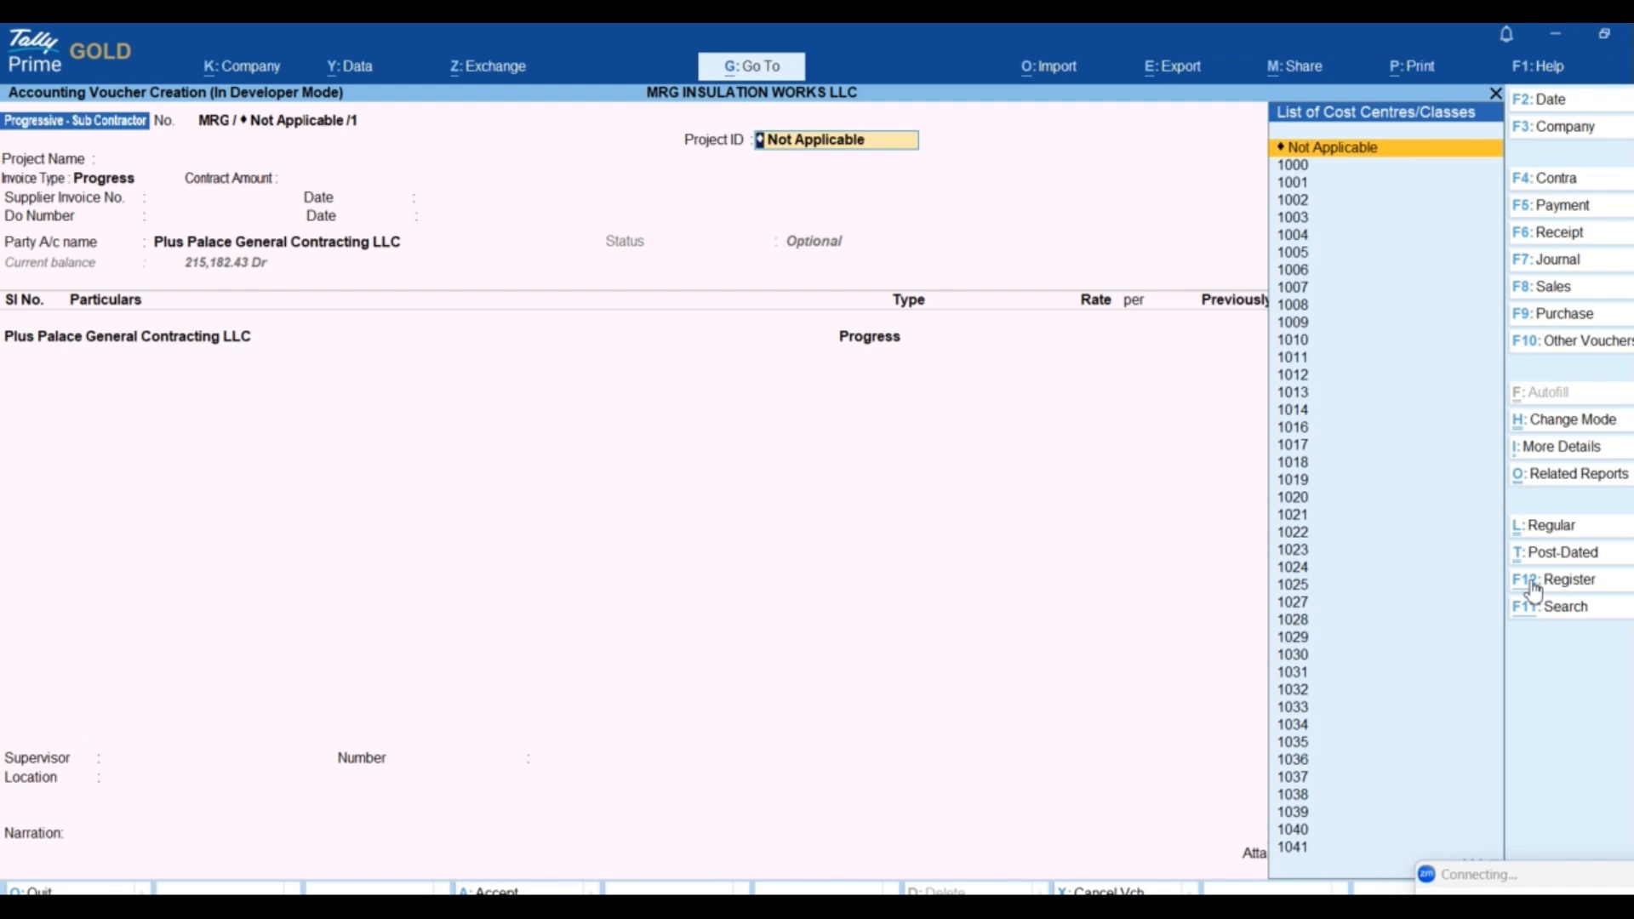
# - Select Sc2203 as the project ID of the subcontractor voucher
pyautogui.write('Sc')
pyautogui.press('Down')
pyautogui.press('Down')
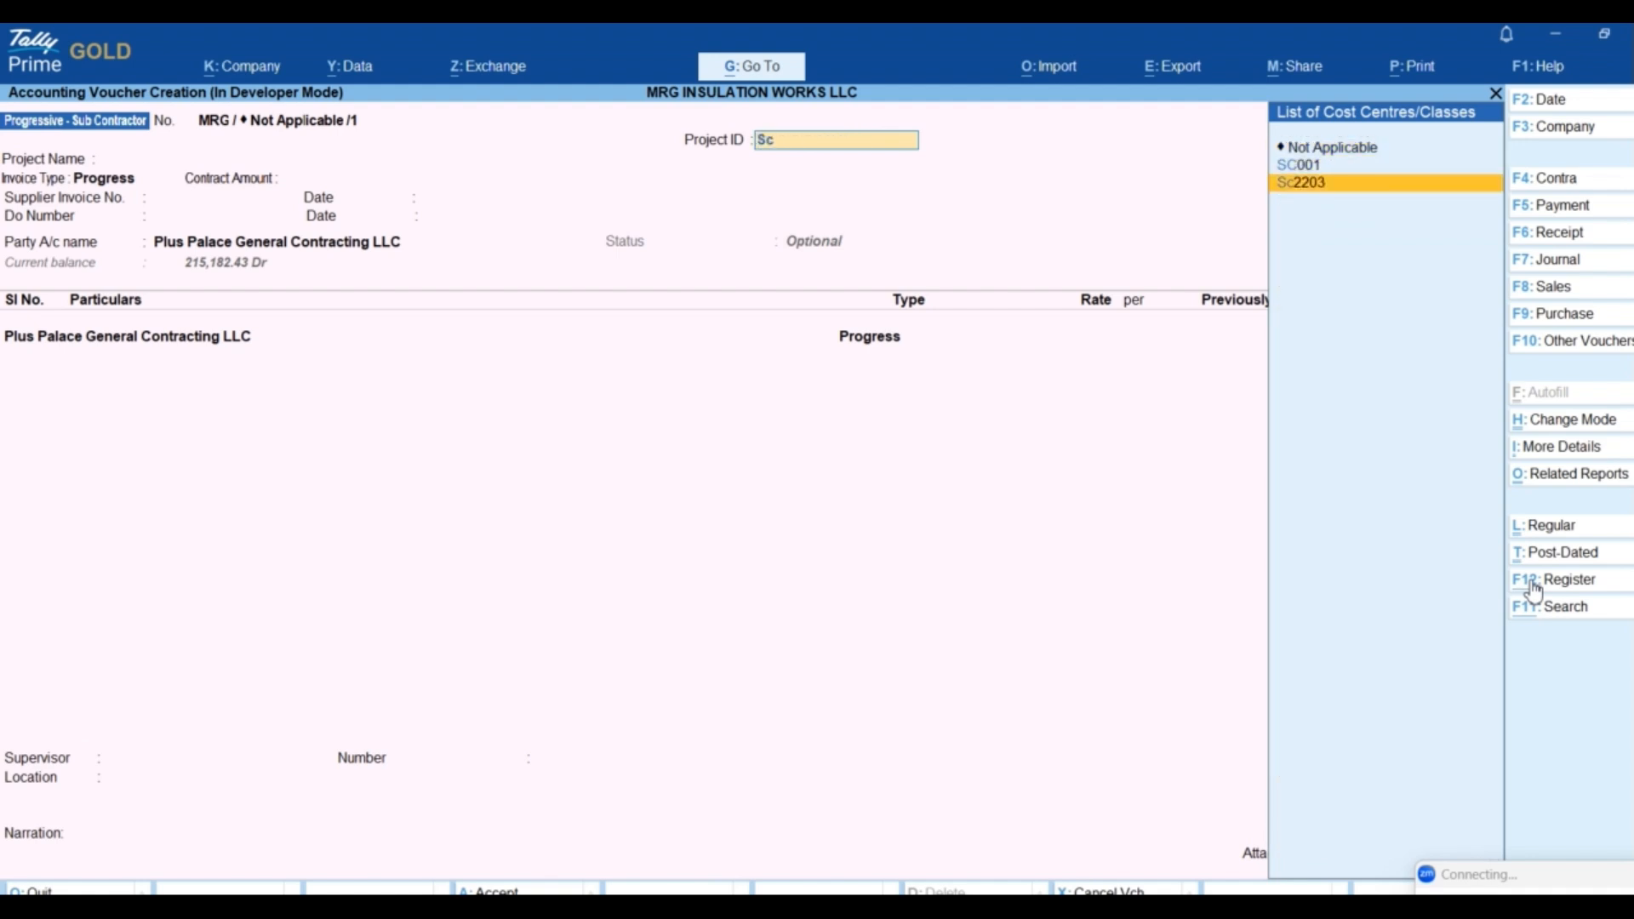
pyautogui.press('Return')
pyautogui.press('Return')
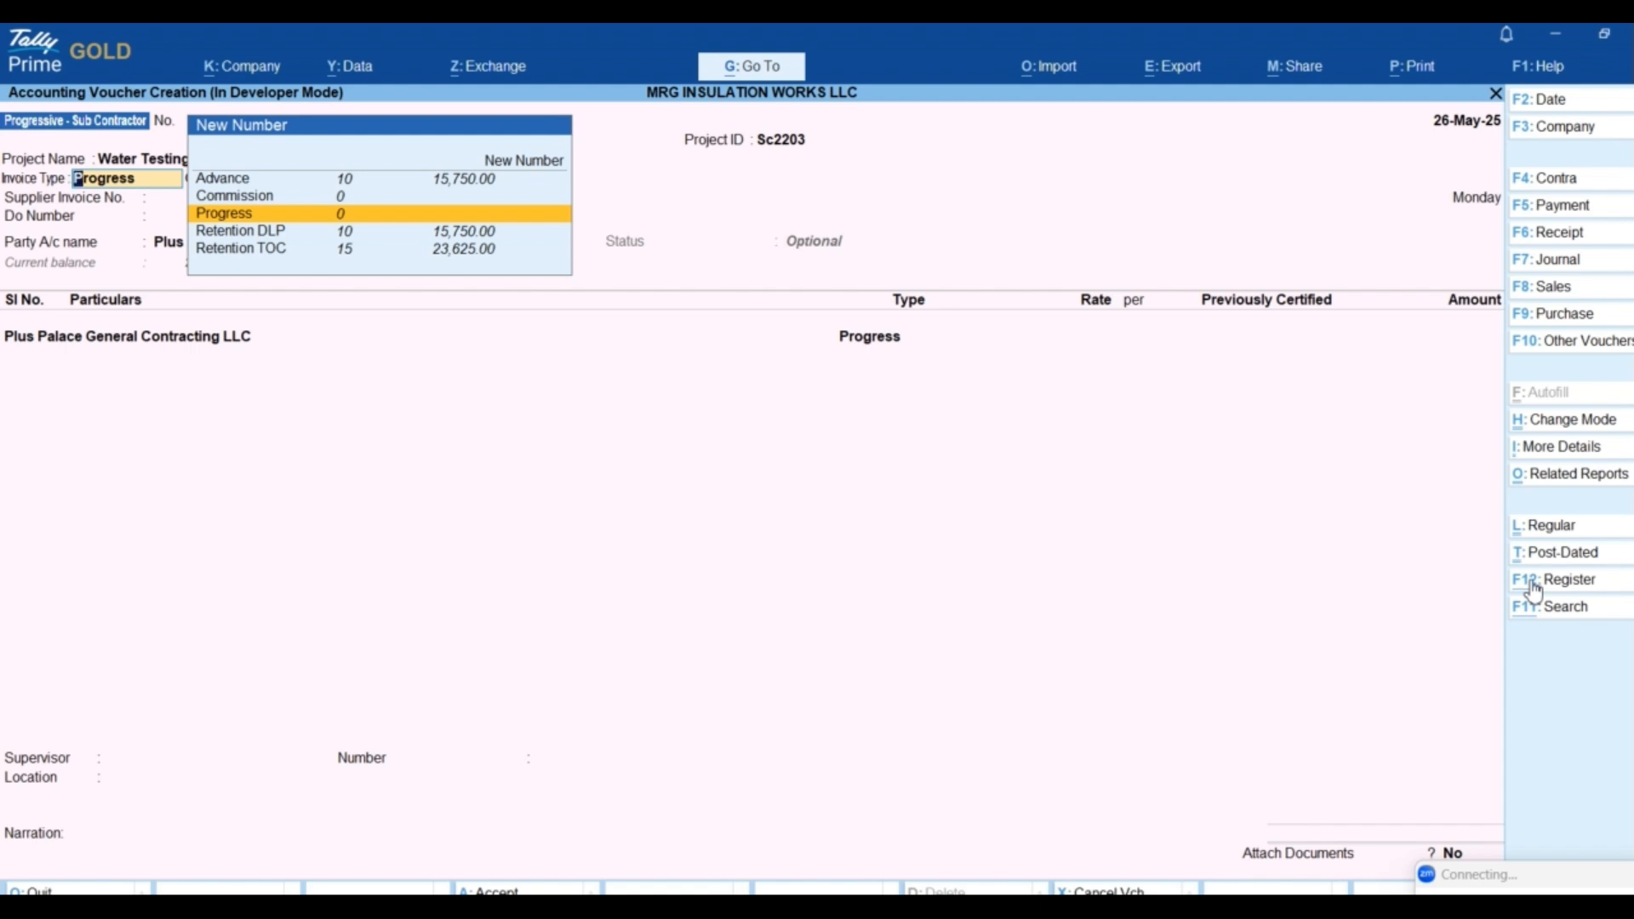
# - Go through the invoice types for project Sc2203 and choose Progress
pyautogui.press('Down')
pyautogui.press('Down')
pyautogui.press('Up')
pyautogui.press('Up')
pyautogui.press('Up')
pyautogui.press('Up')
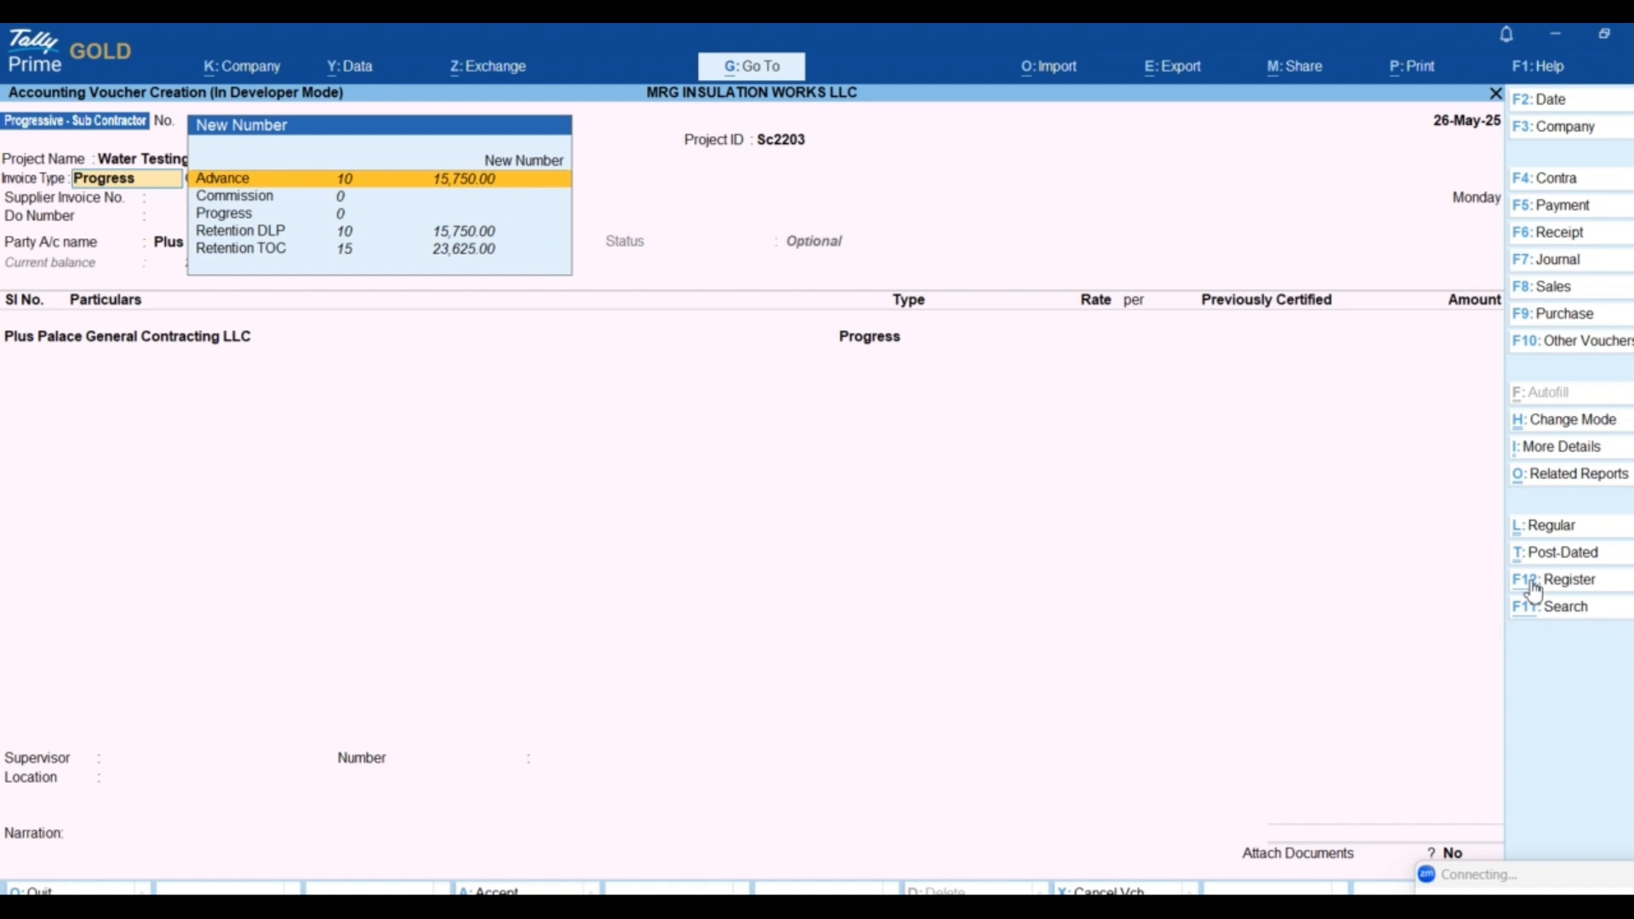
pyautogui.press('Down')
pyautogui.press('Down')
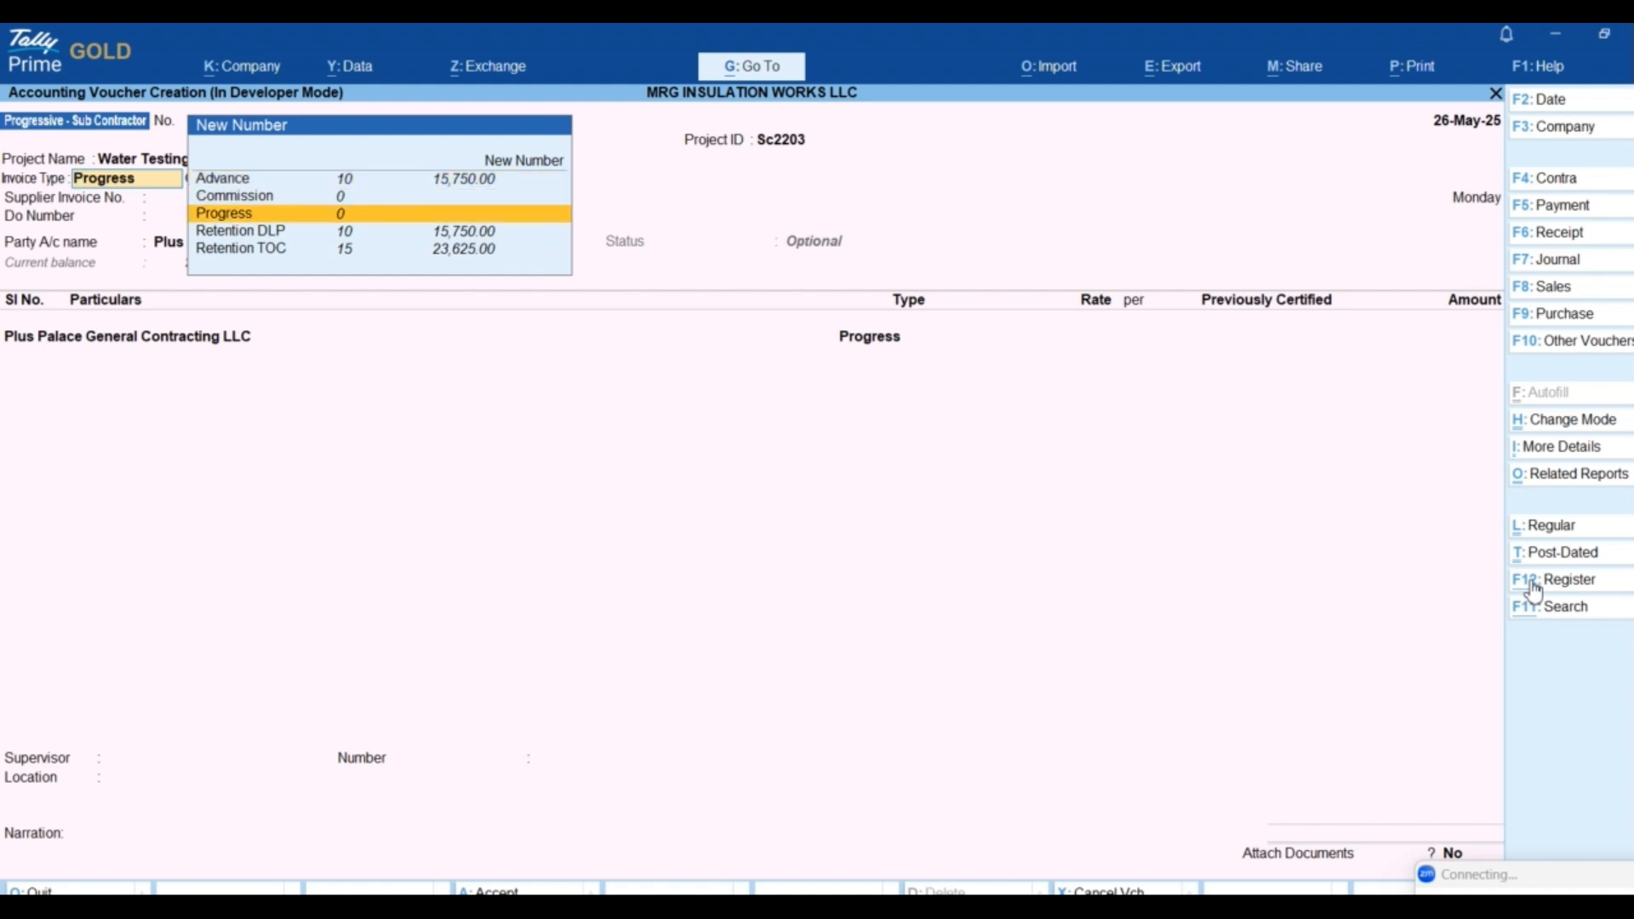
pyautogui.press('Return')
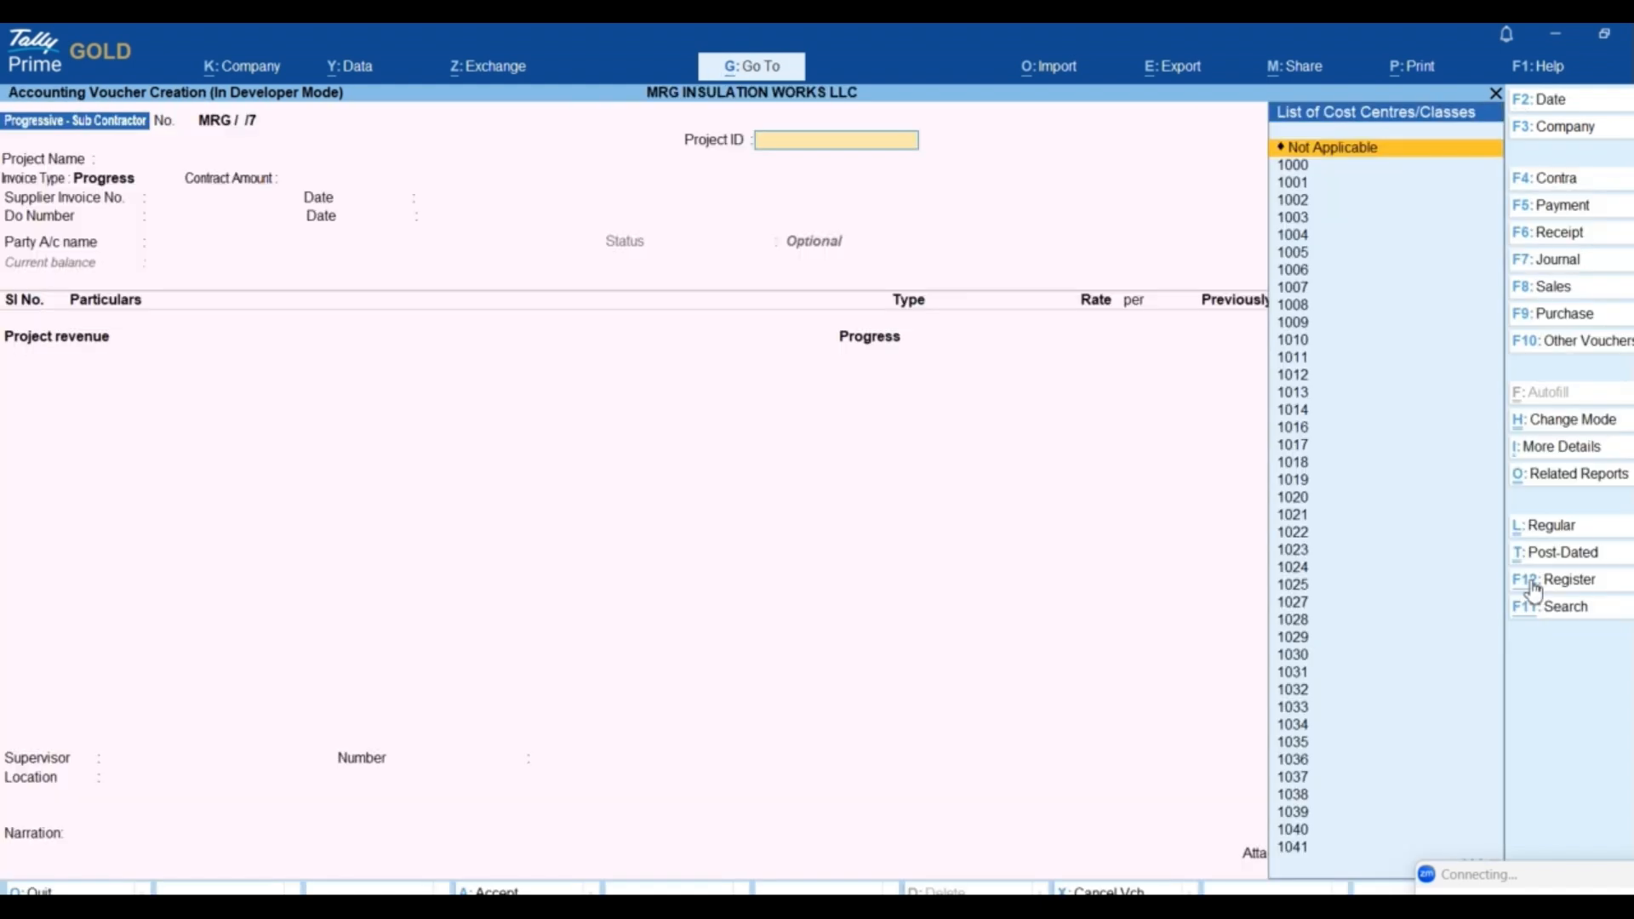
# - Select Sc2203 as the project ID of the subcontractor voucher and keep Progress as its invoice type
pyautogui.write('S')
pyautogui.press('Down')
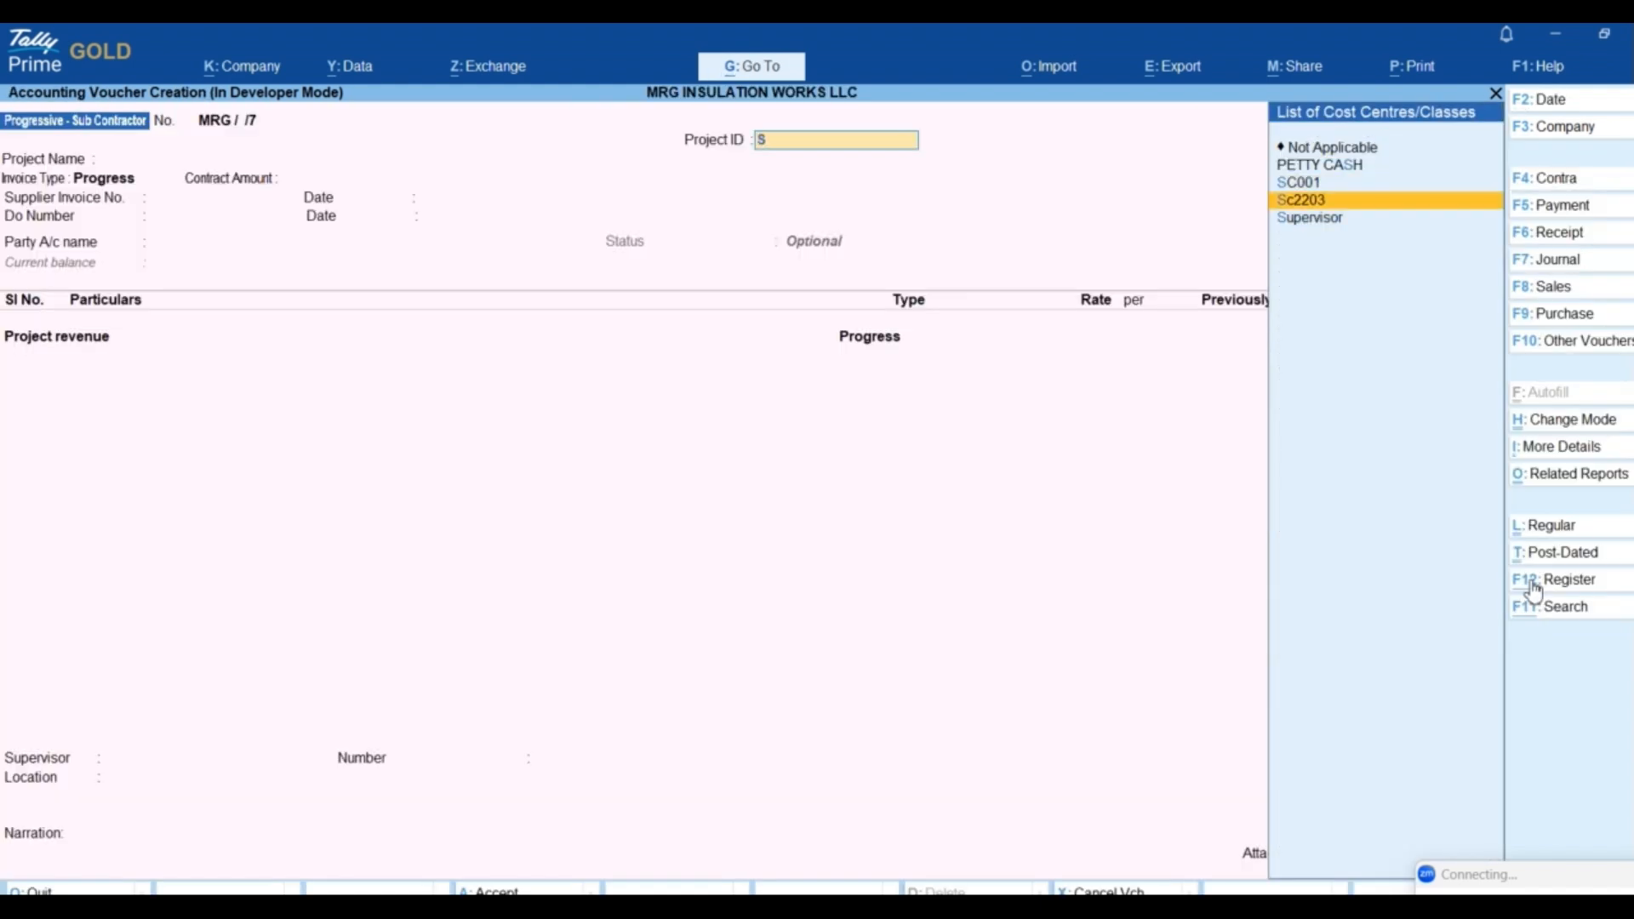
pyautogui.press('Return')
pyautogui.press('Return')
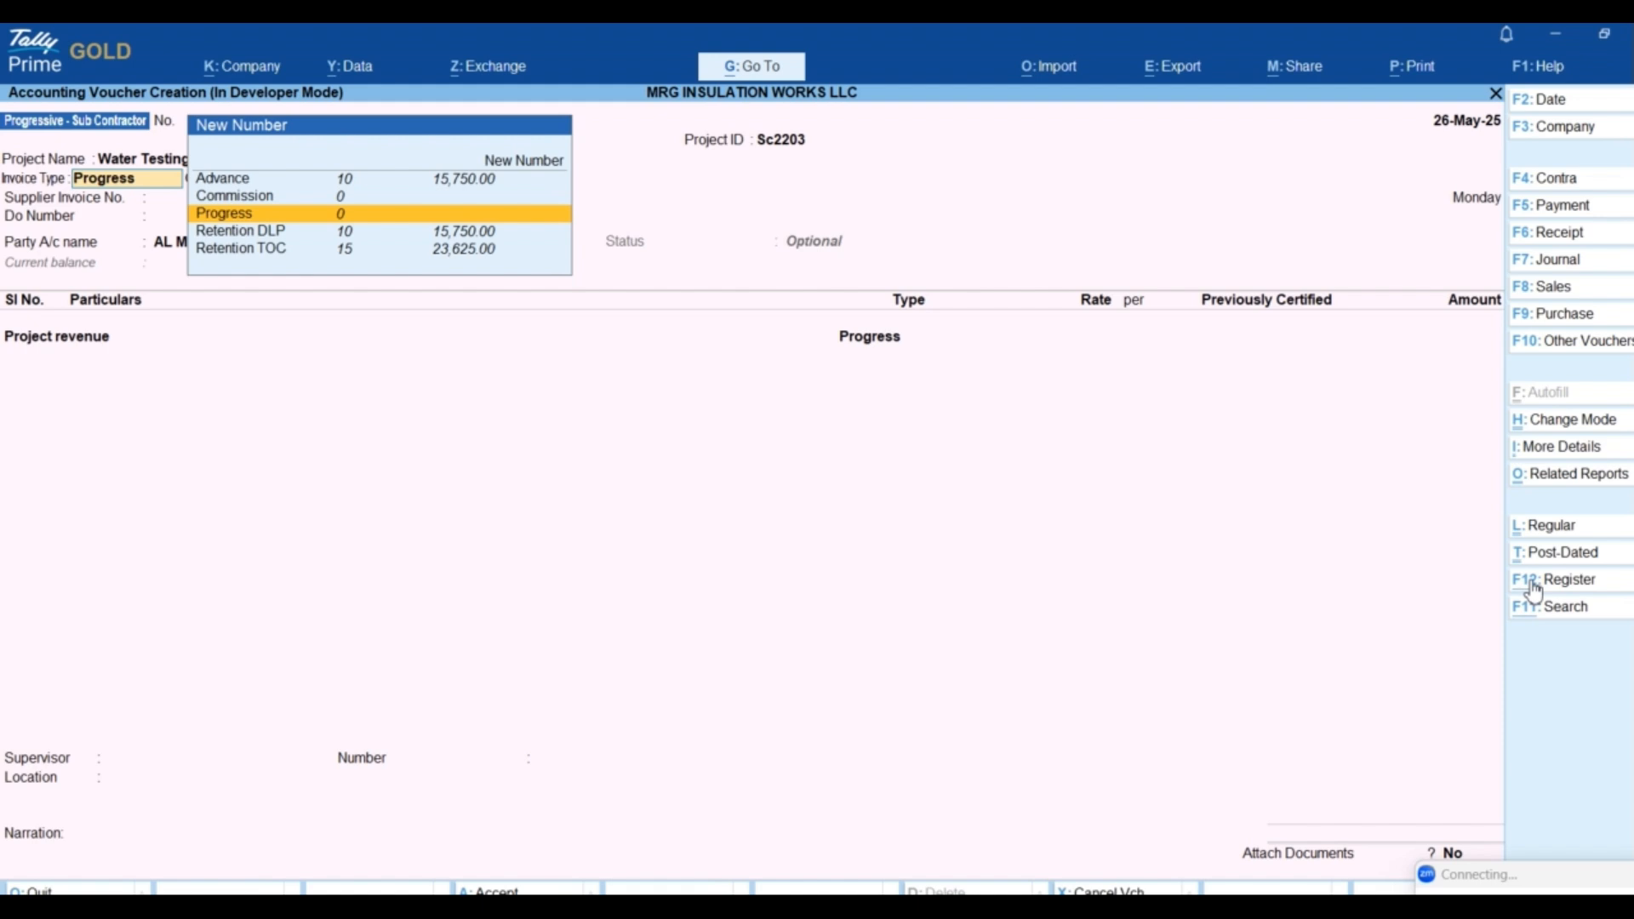
pyautogui.press('Return')
pyautogui.press('Return')
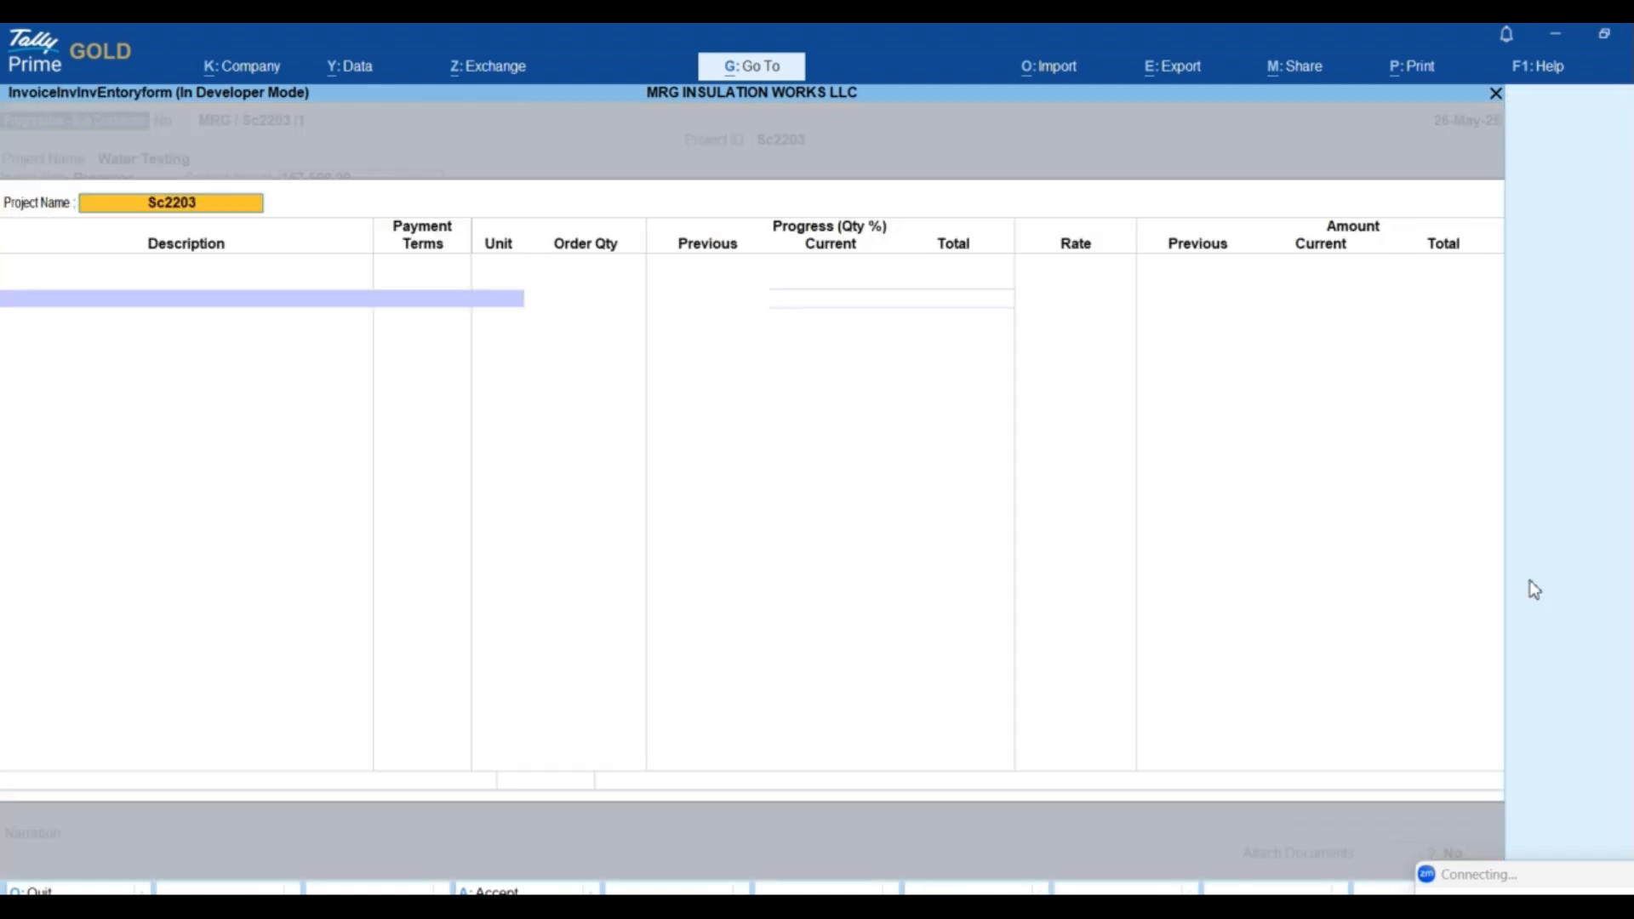
# - Load the services of project Sc2203 and go to the current progress quantity of the Advance line
pyautogui.press('Return')
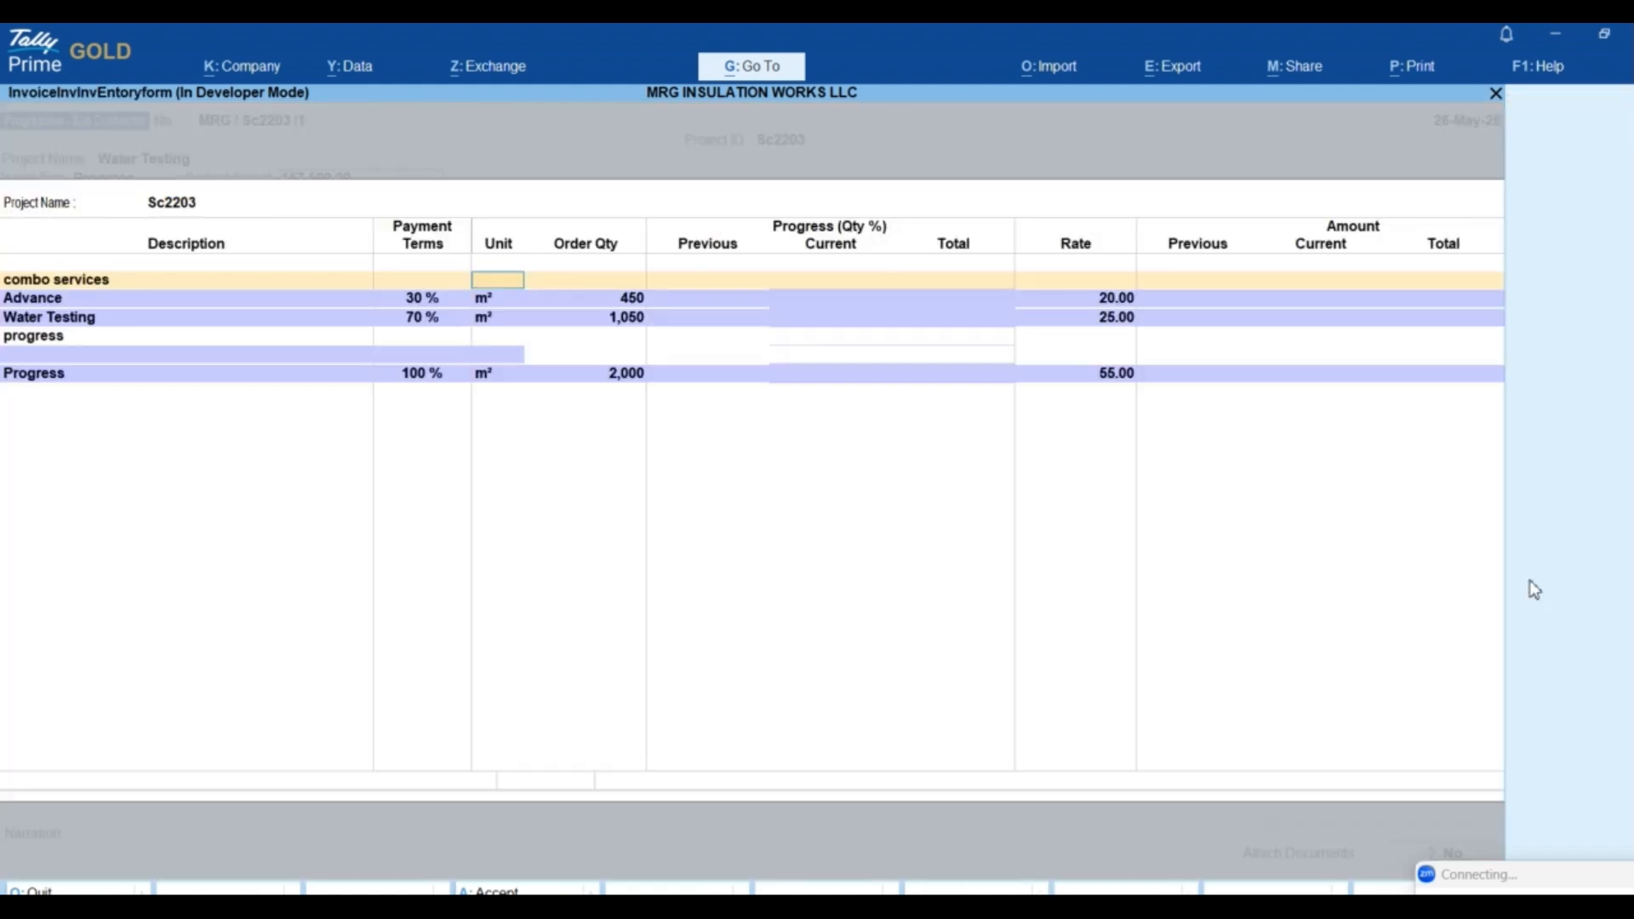
pyautogui.press('Return')
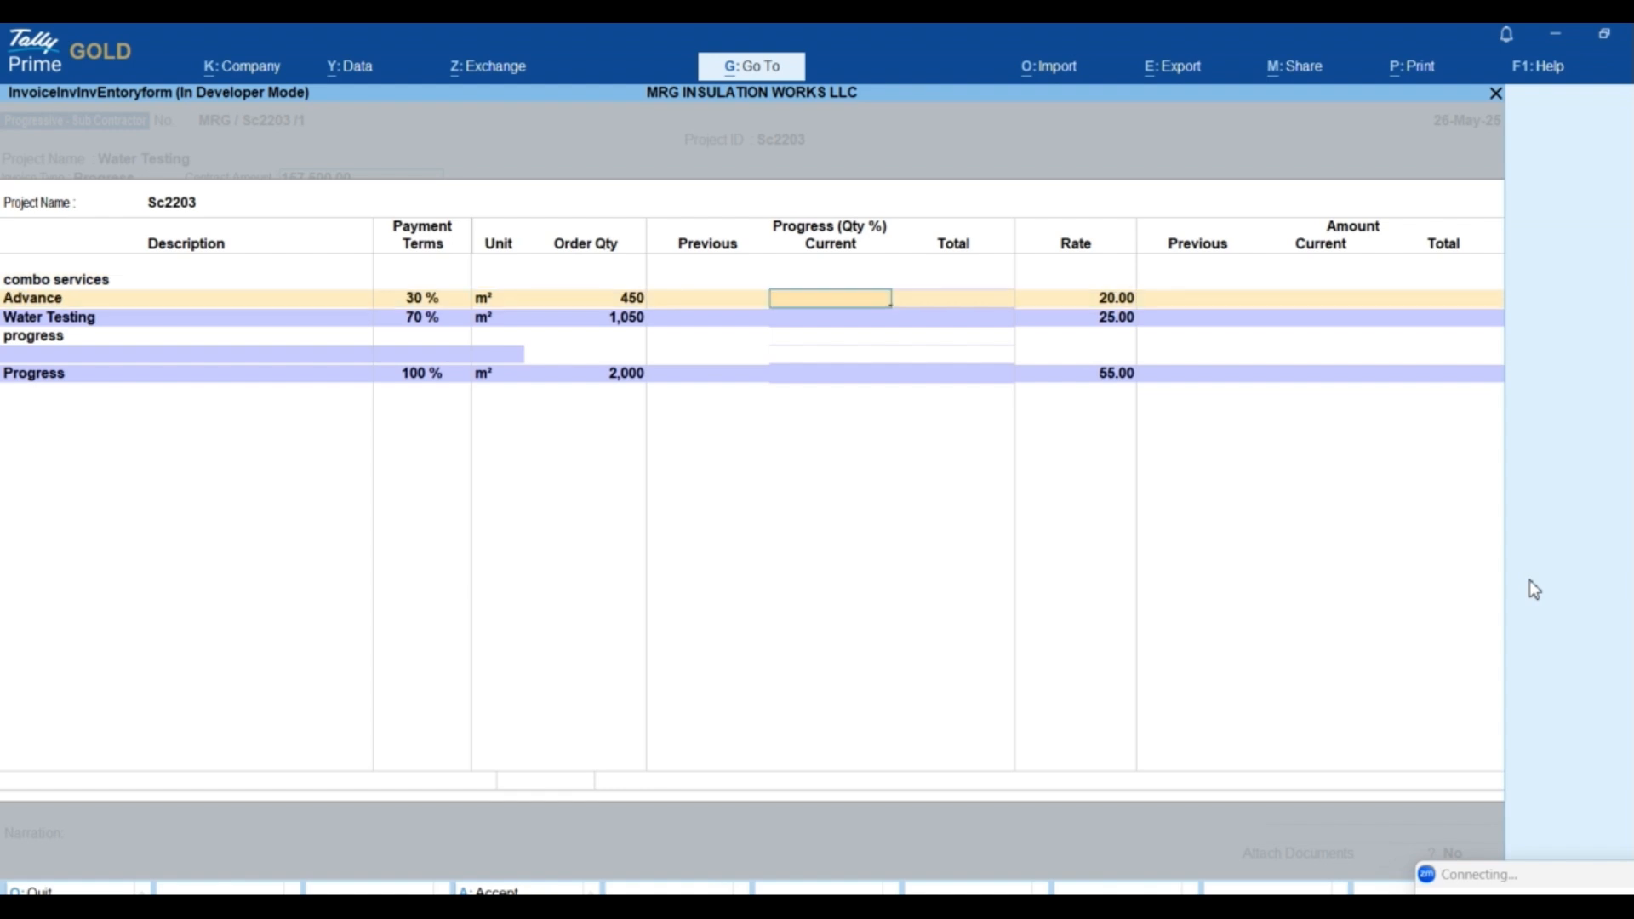
pyautogui.press('Return')
pyautogui.press('Return')
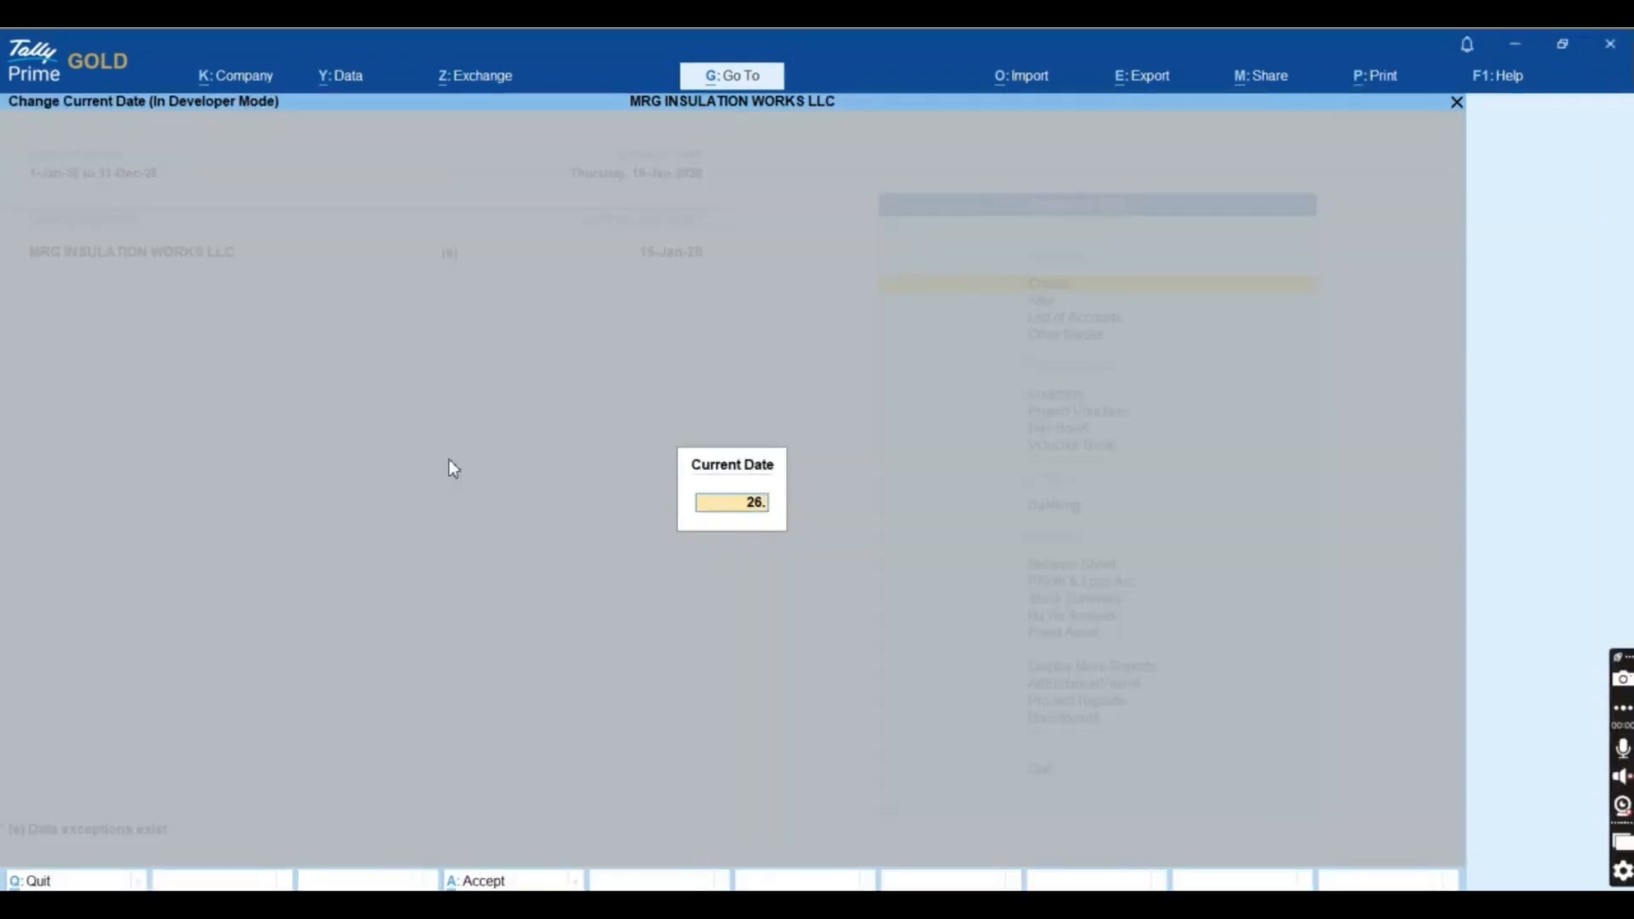
# - Change the current period to 1-1-2025 through 31-12-2025
pyautogui.write('5-2025')
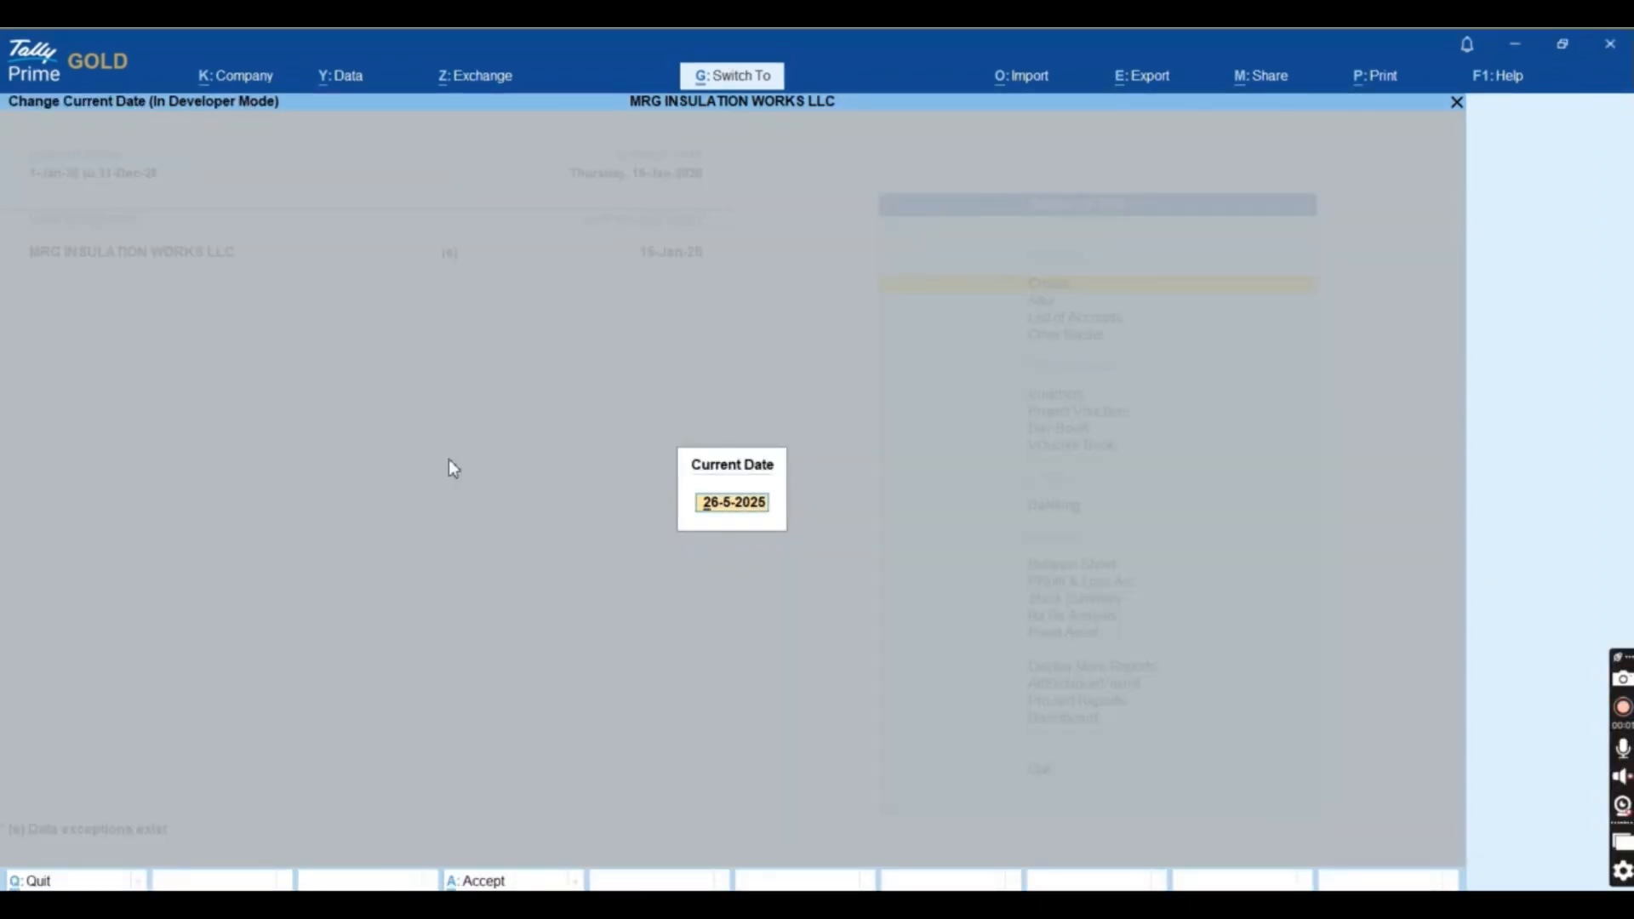
pyautogui.hotkey('ctrl', 'a')
pyautogui.hotkey('alt', 'F2')
pyautogui.press('BackSpace')
pyautogui.write('5')
pyautogui.press('Return')
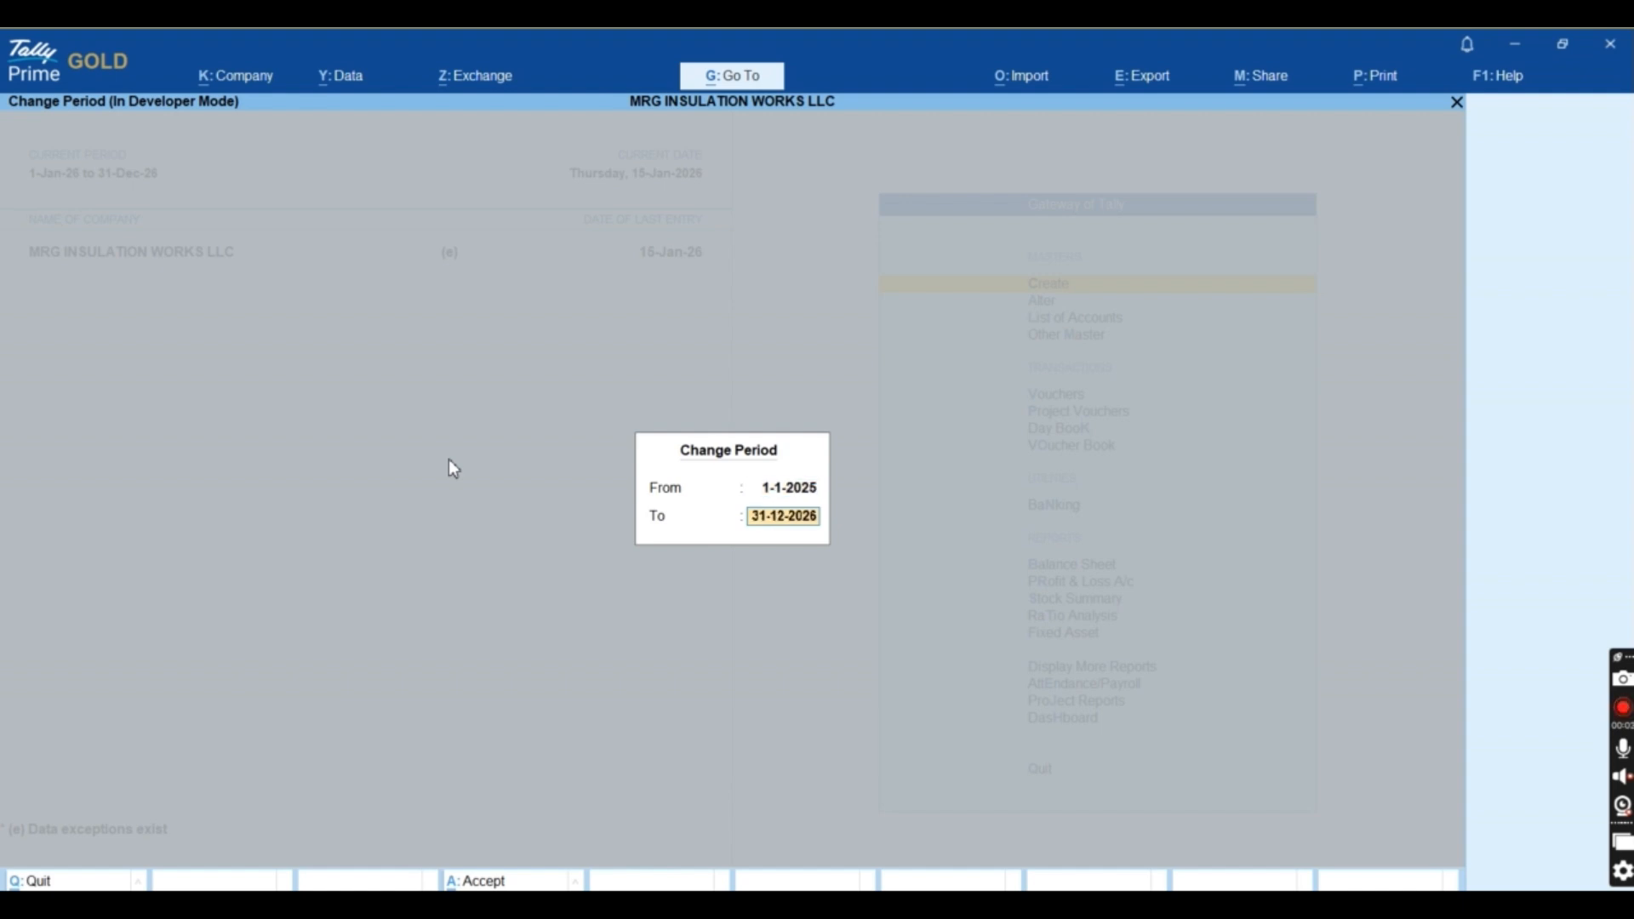
pyautogui.write('31.12.25')
pyautogui.press('Return')
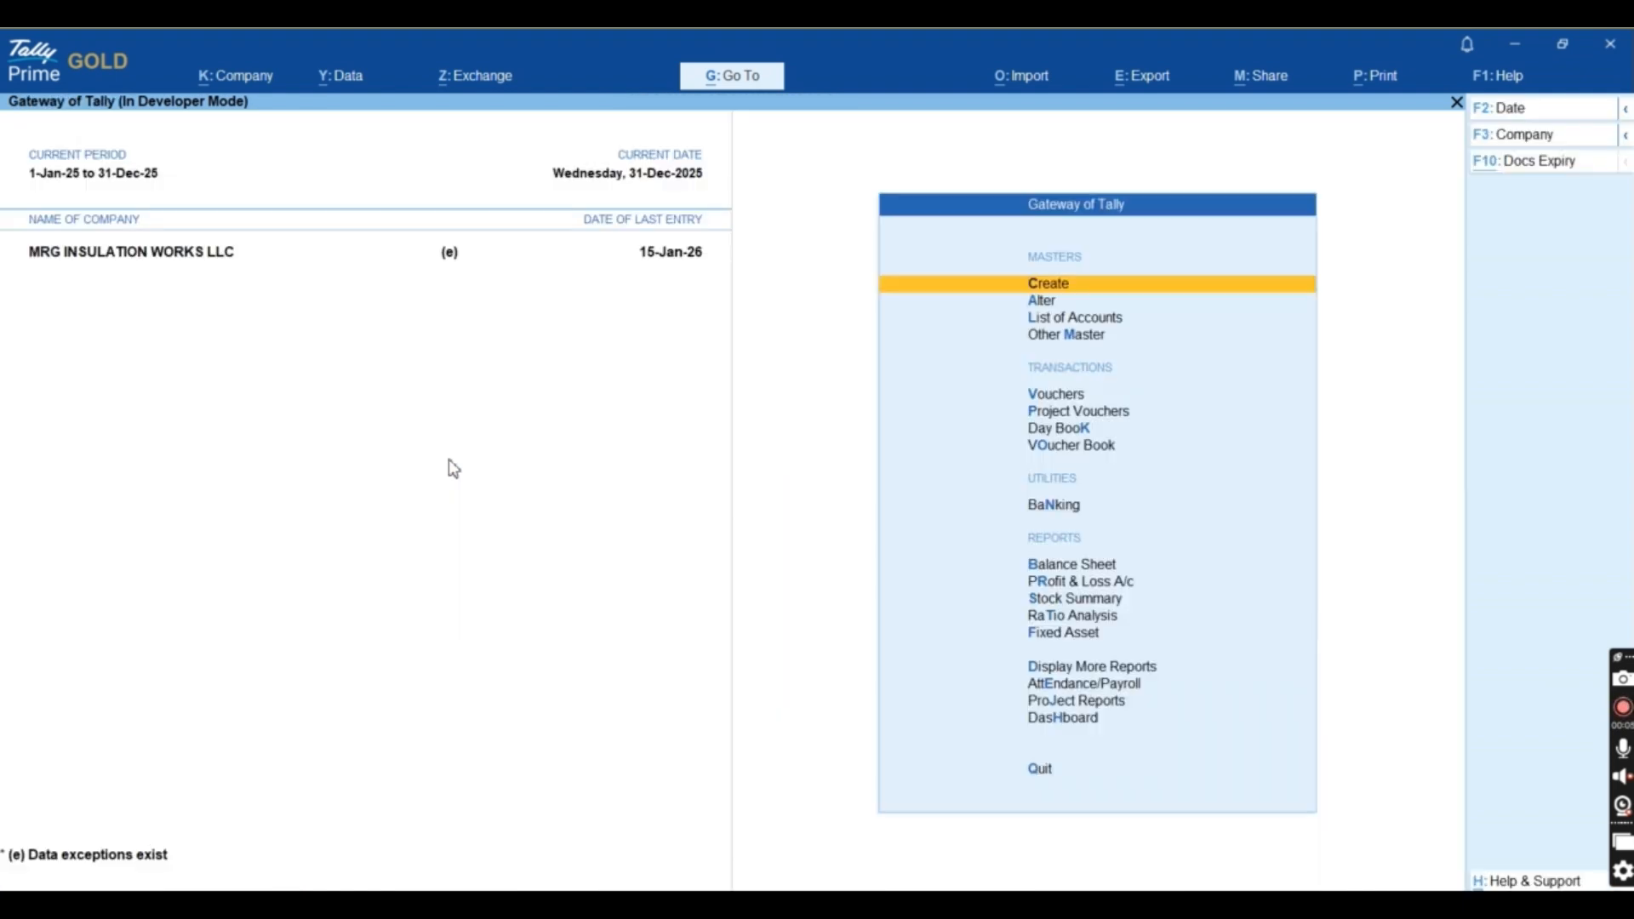
# - Set the current date to 26-5-2025
pyautogui.press('F2')
pyautogui.write('26.5.25')
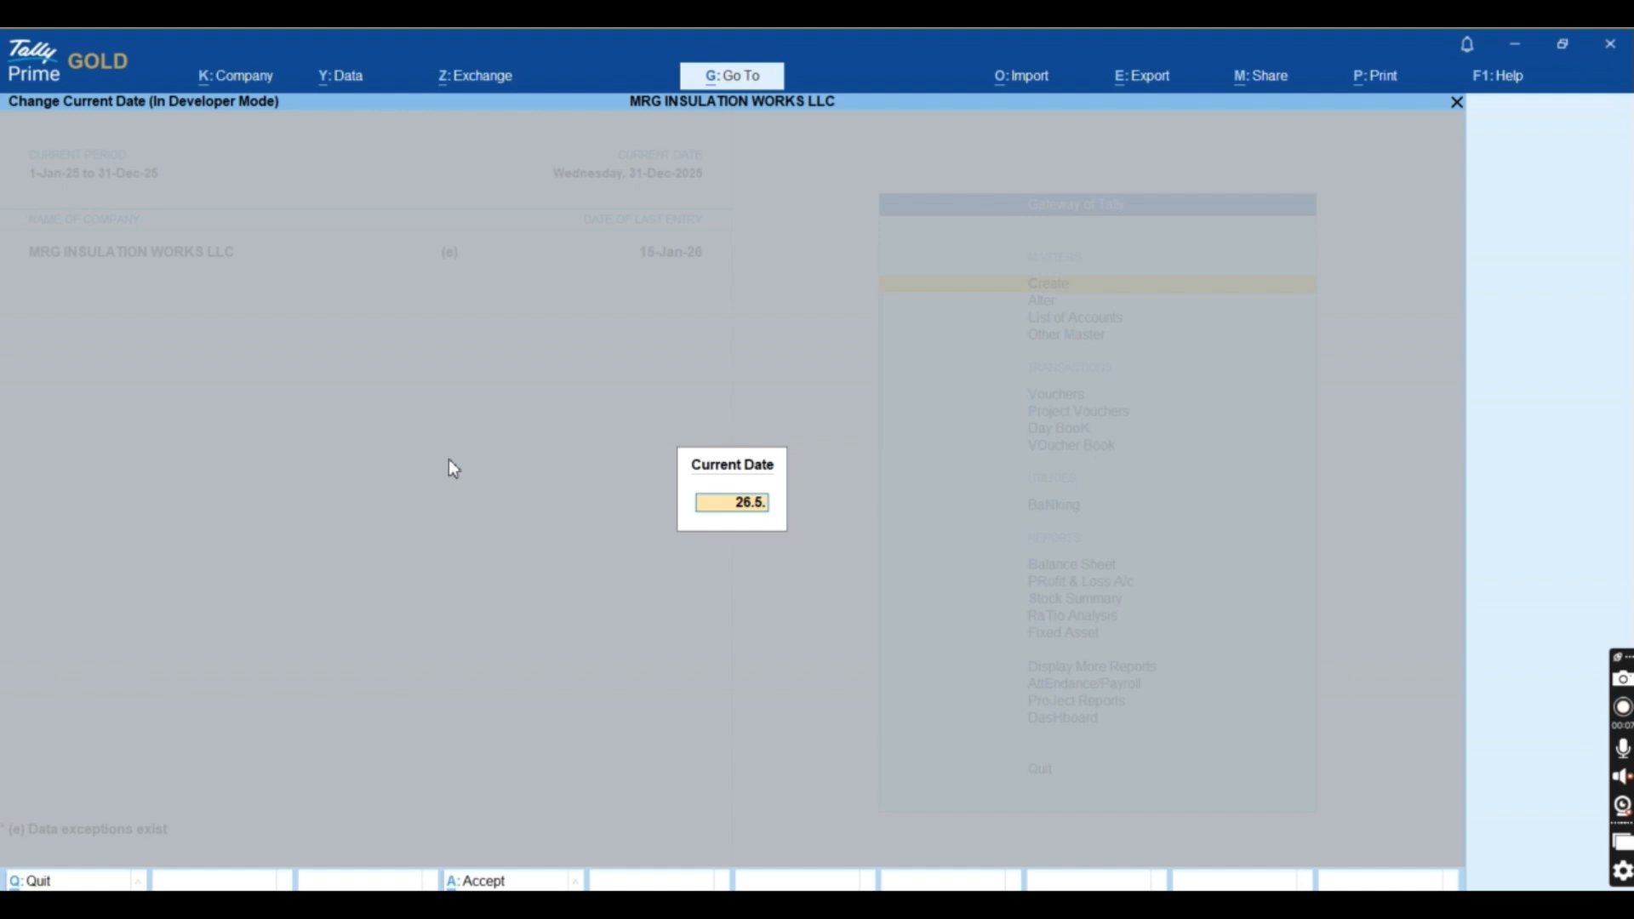
pyautogui.press('Return')
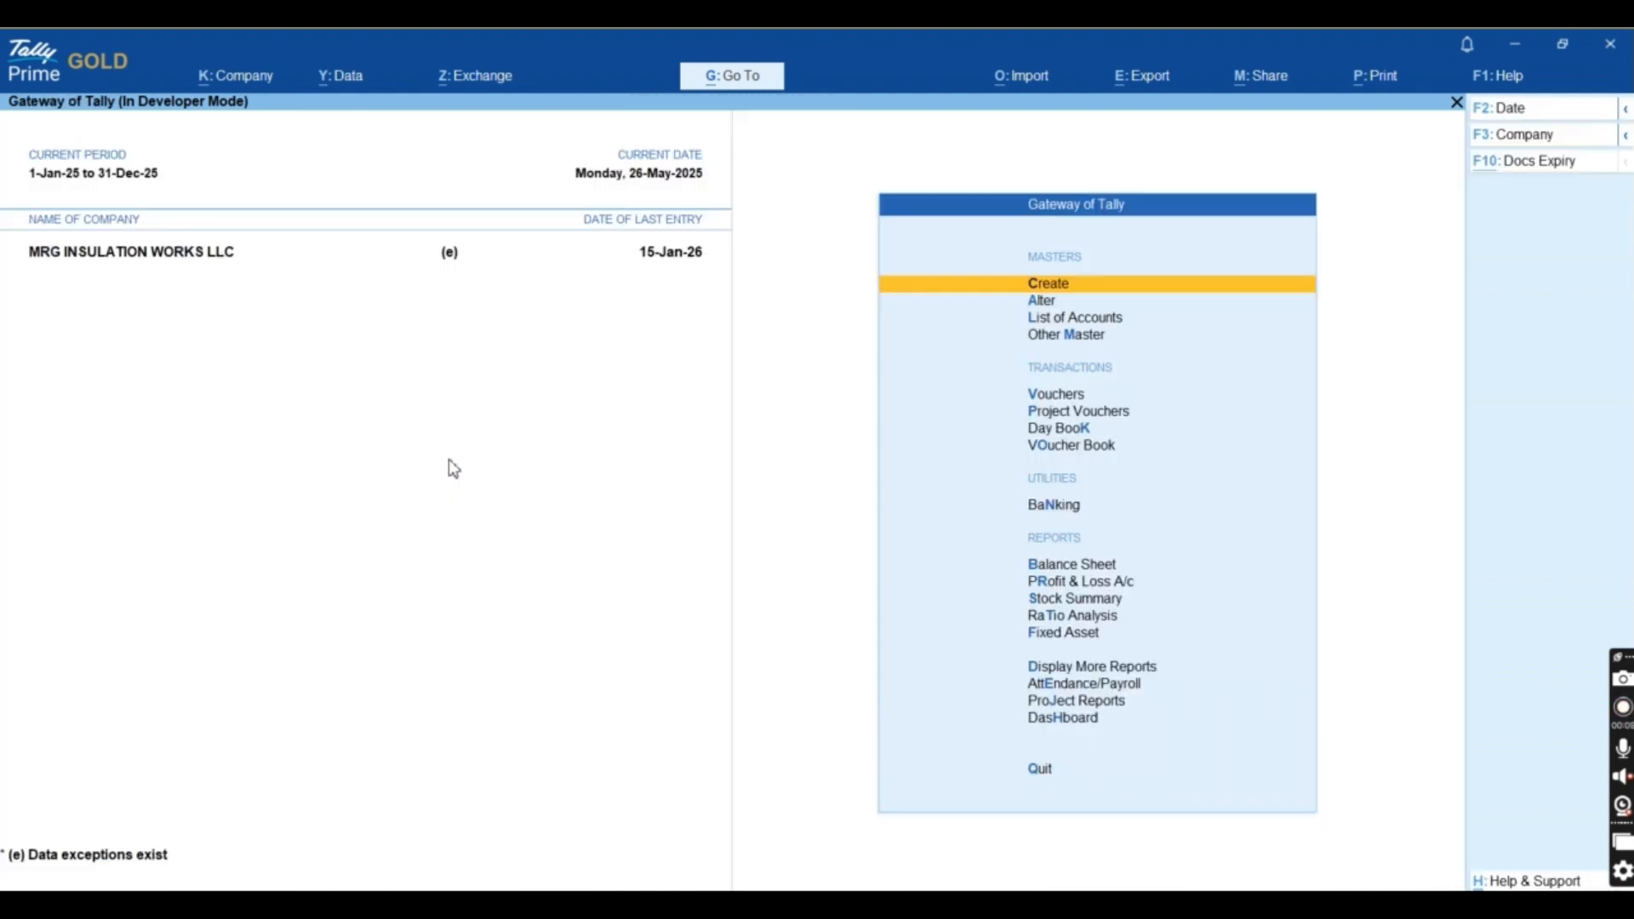
# - Open the previously entered subcontractor voucher MRG / Sc2203 /1, convert it from optional to regular and save it
pyautogui.press('v')
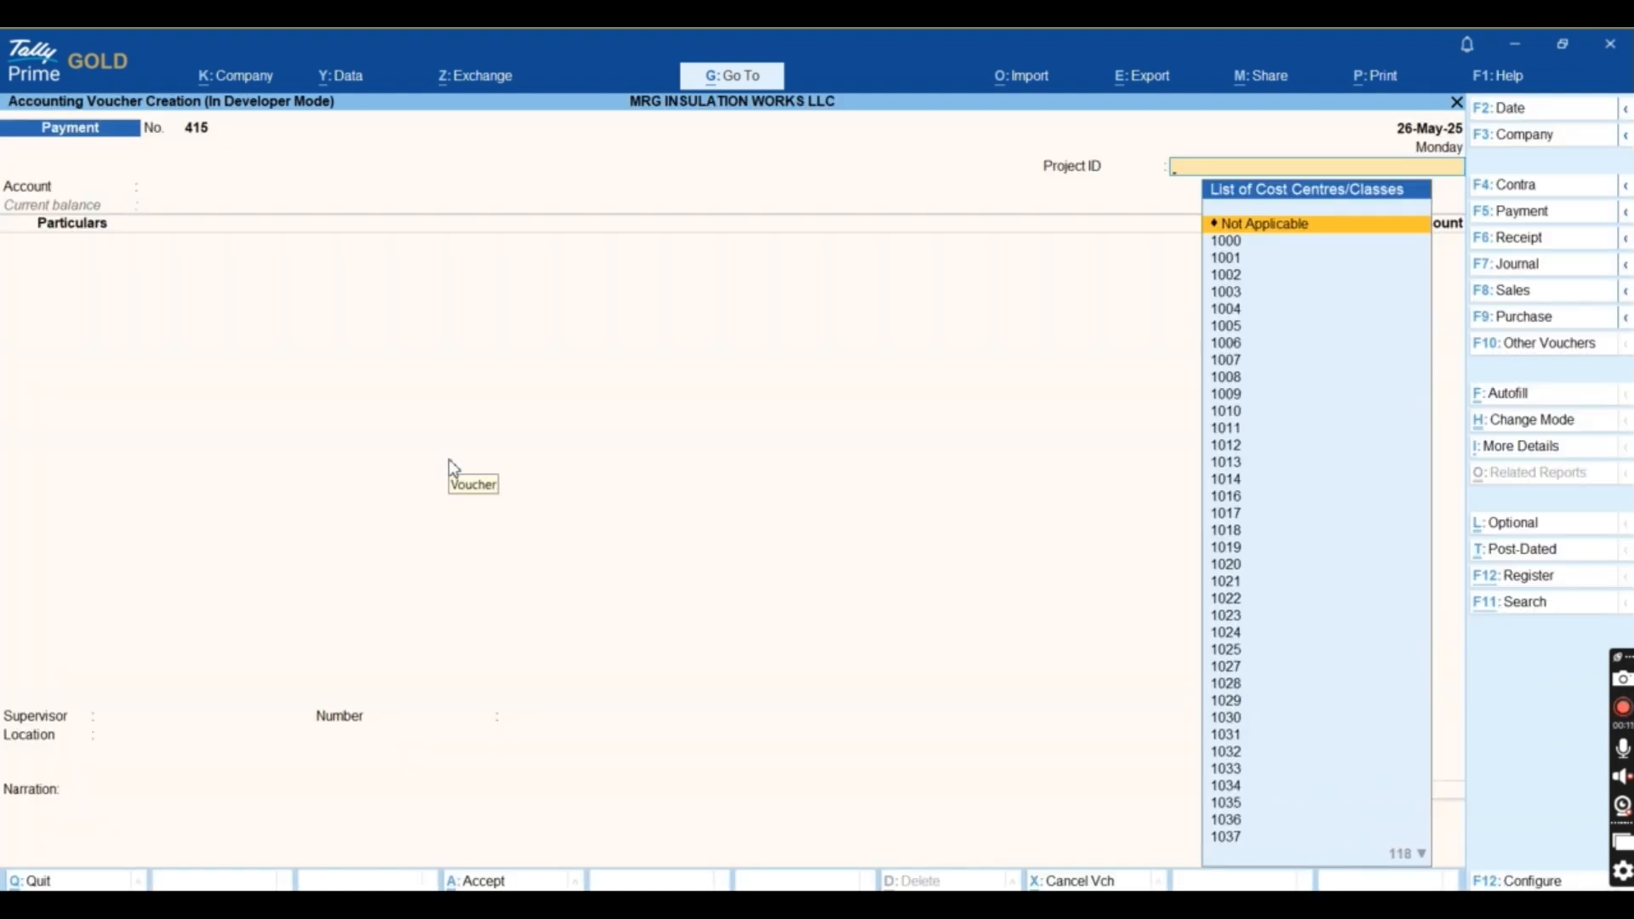
pyautogui.press('pageup')
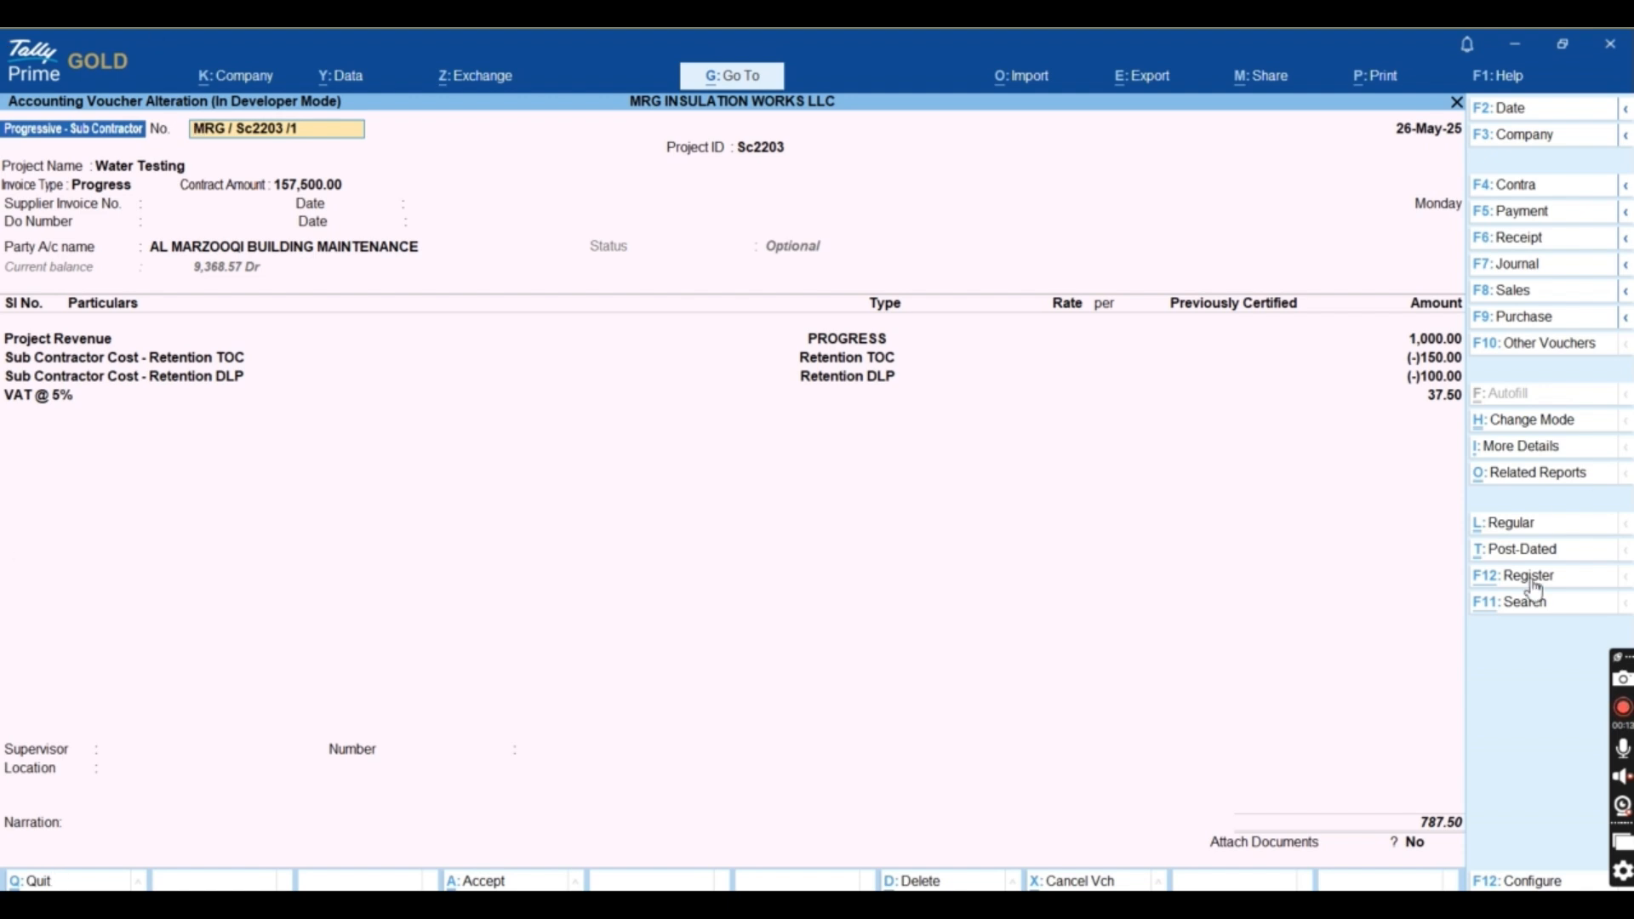
pyautogui.click(1545, 534)
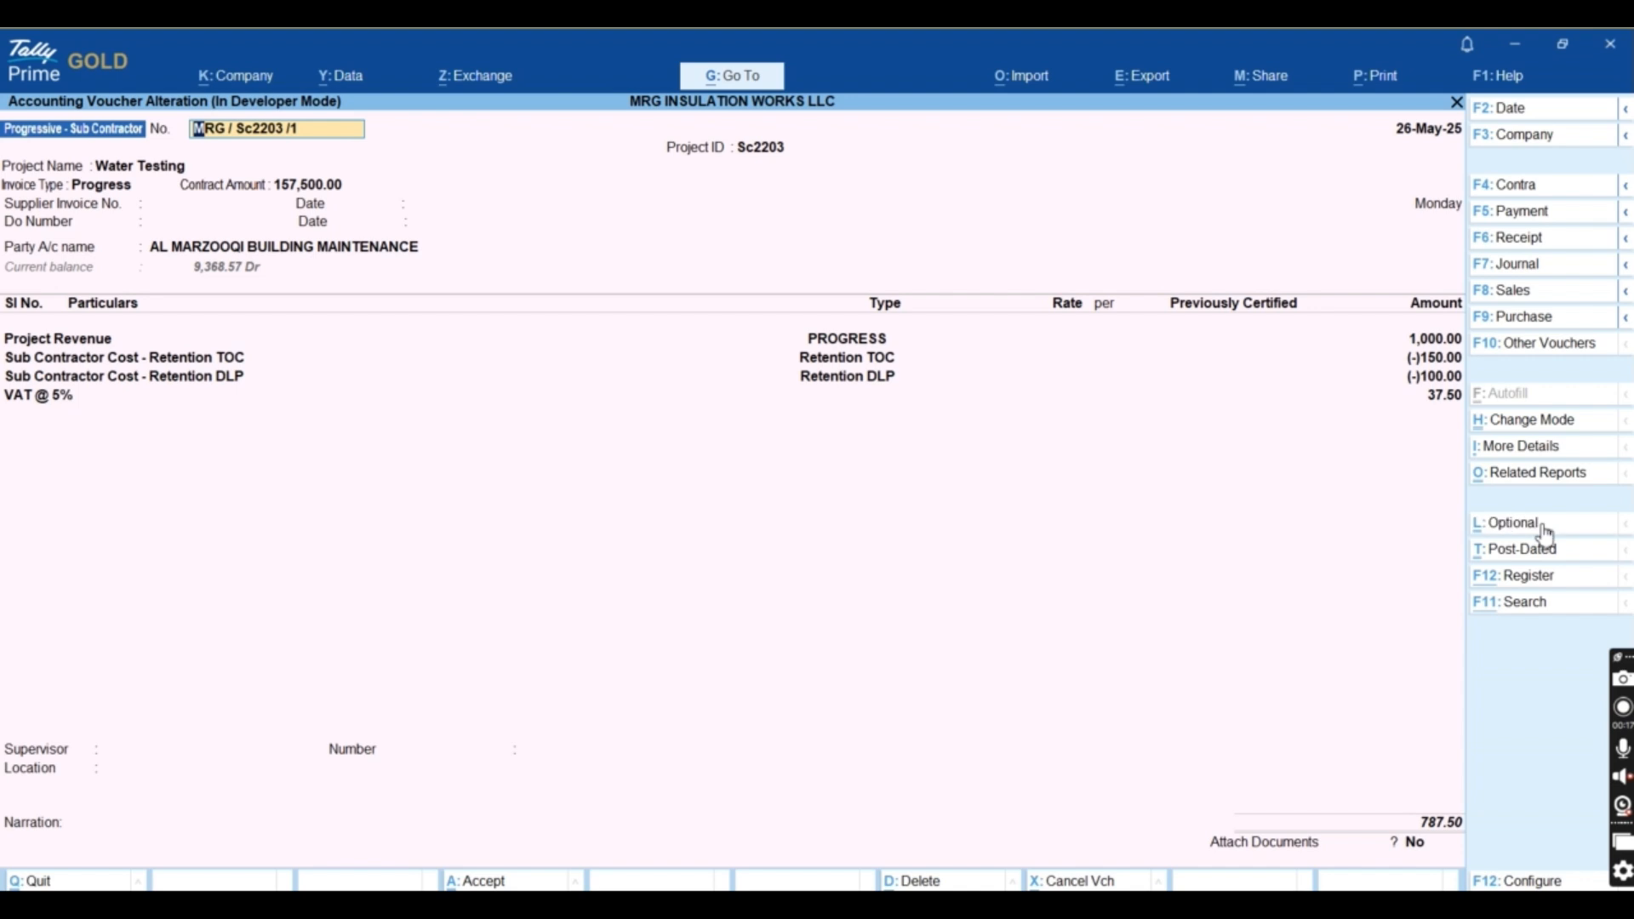
pyautogui.press('ctrl')
pyautogui.click(134, 862)
pyautogui.press('Return')
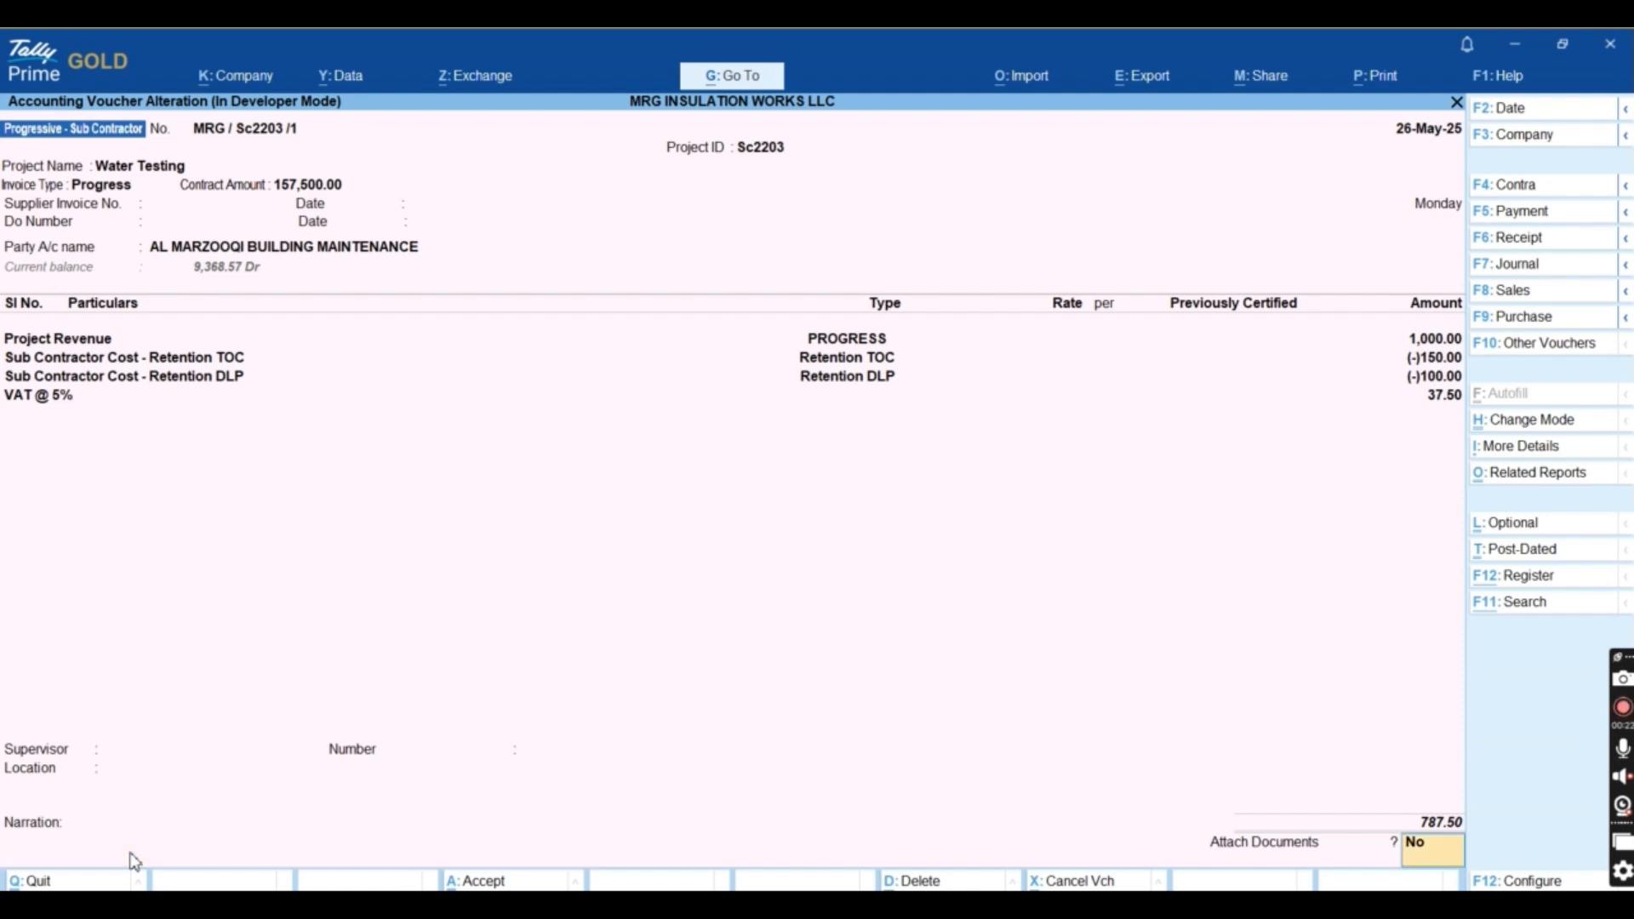
pyautogui.press('Return')
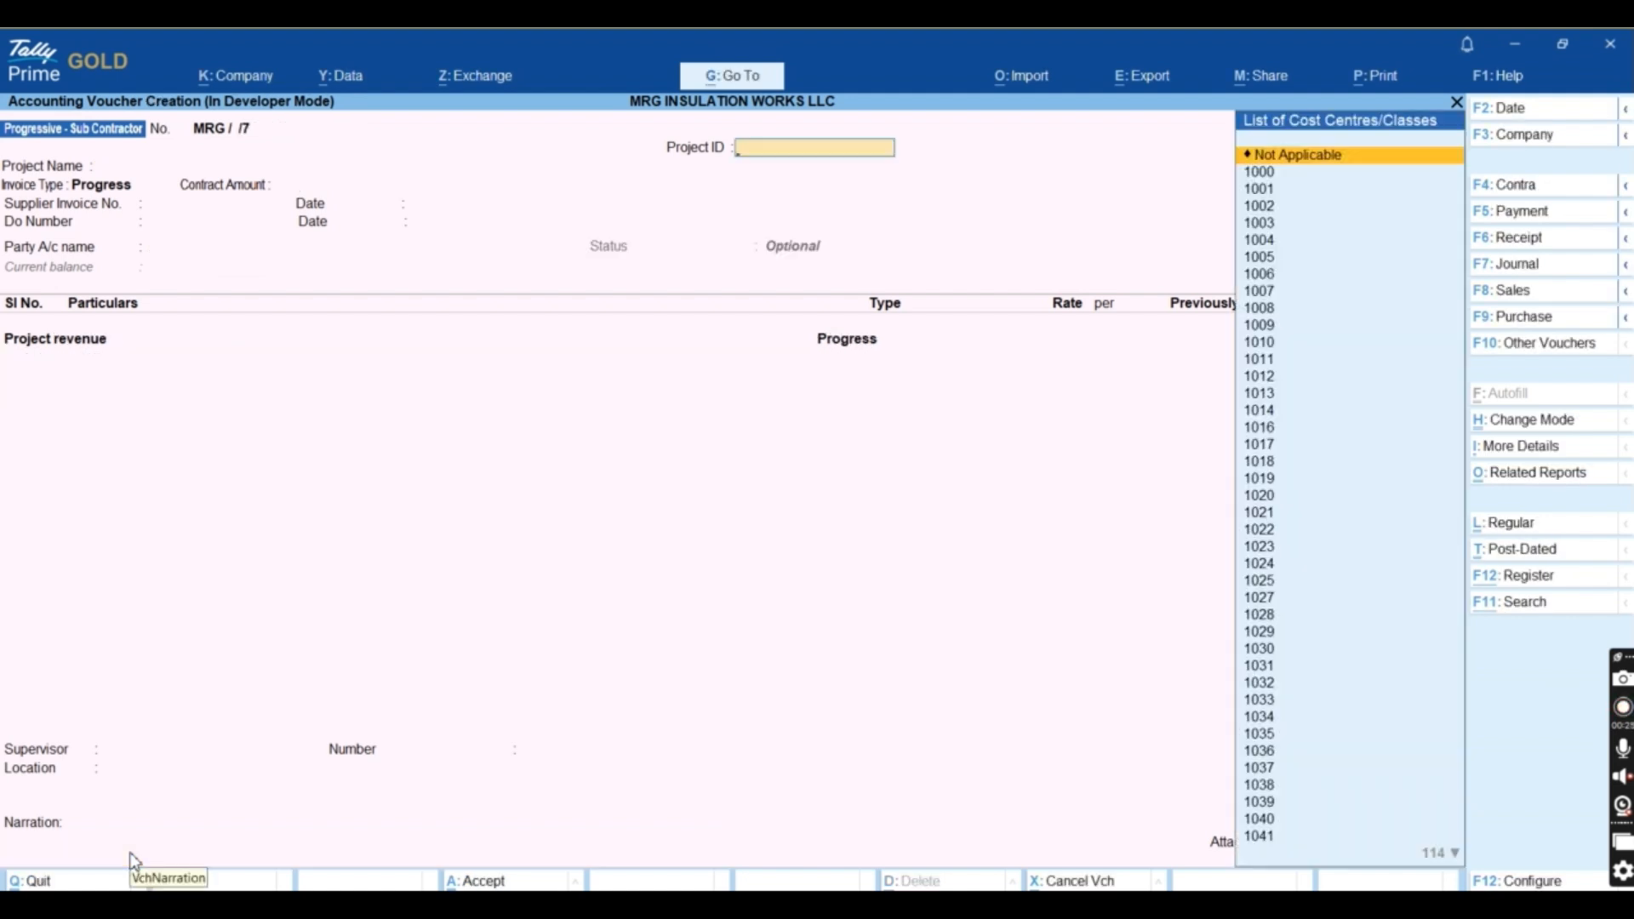
# - Select Sc2203 as the new subcontractor voucher's project ID and keep the Progress invoice type
pyautogui.write('Sc')
pyautogui.press('Down')
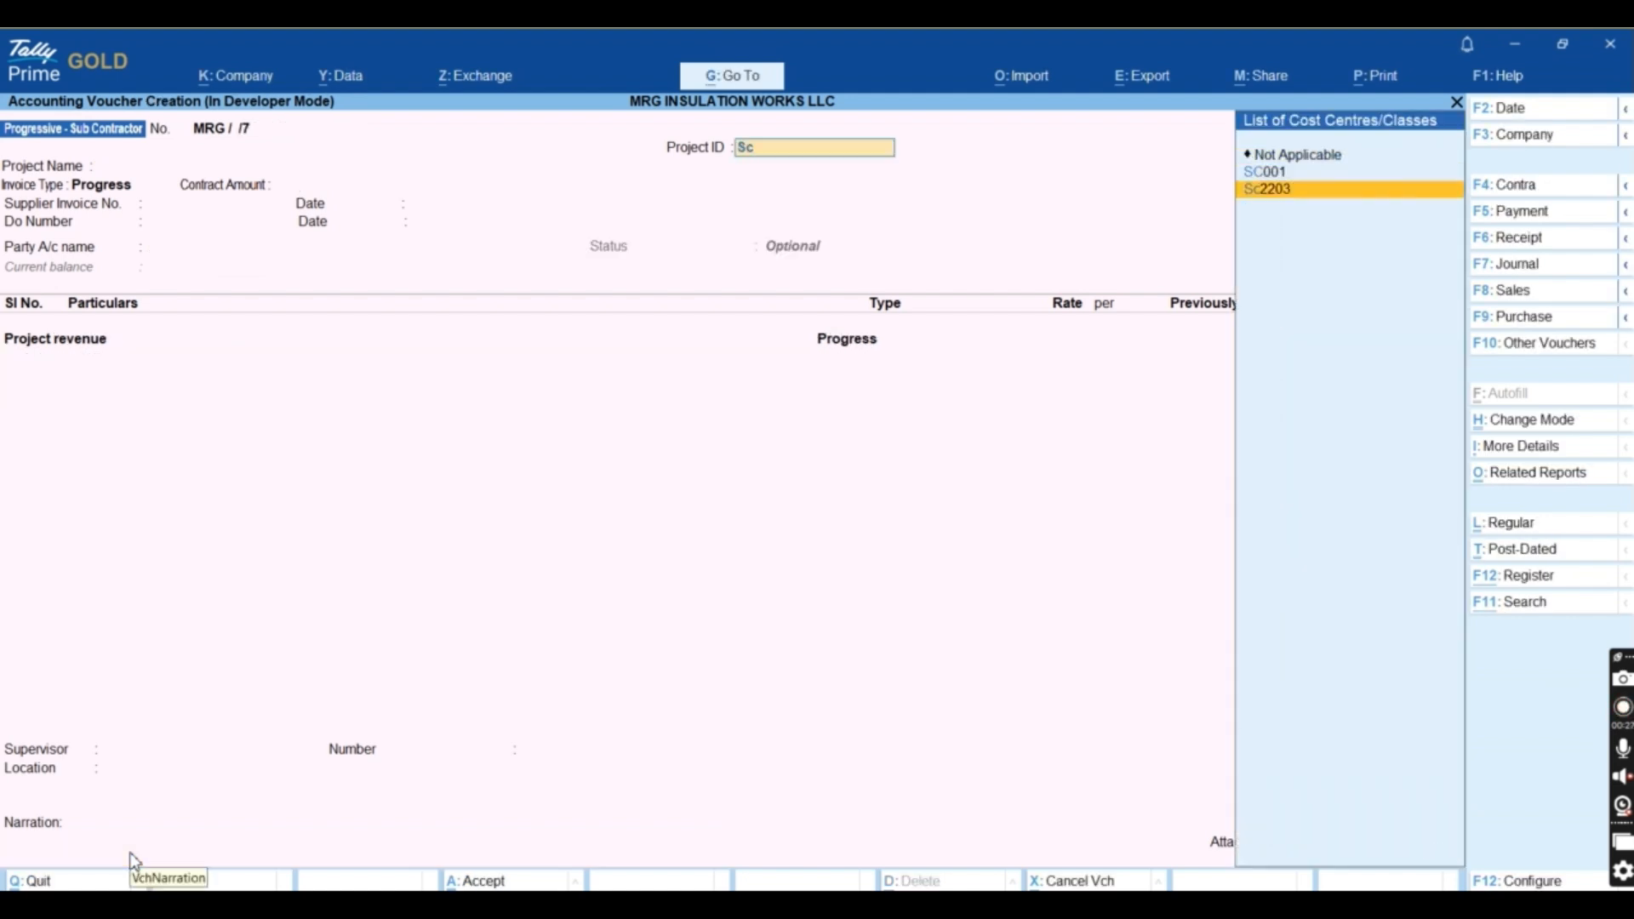
pyautogui.press('Return')
pyautogui.press('Return')
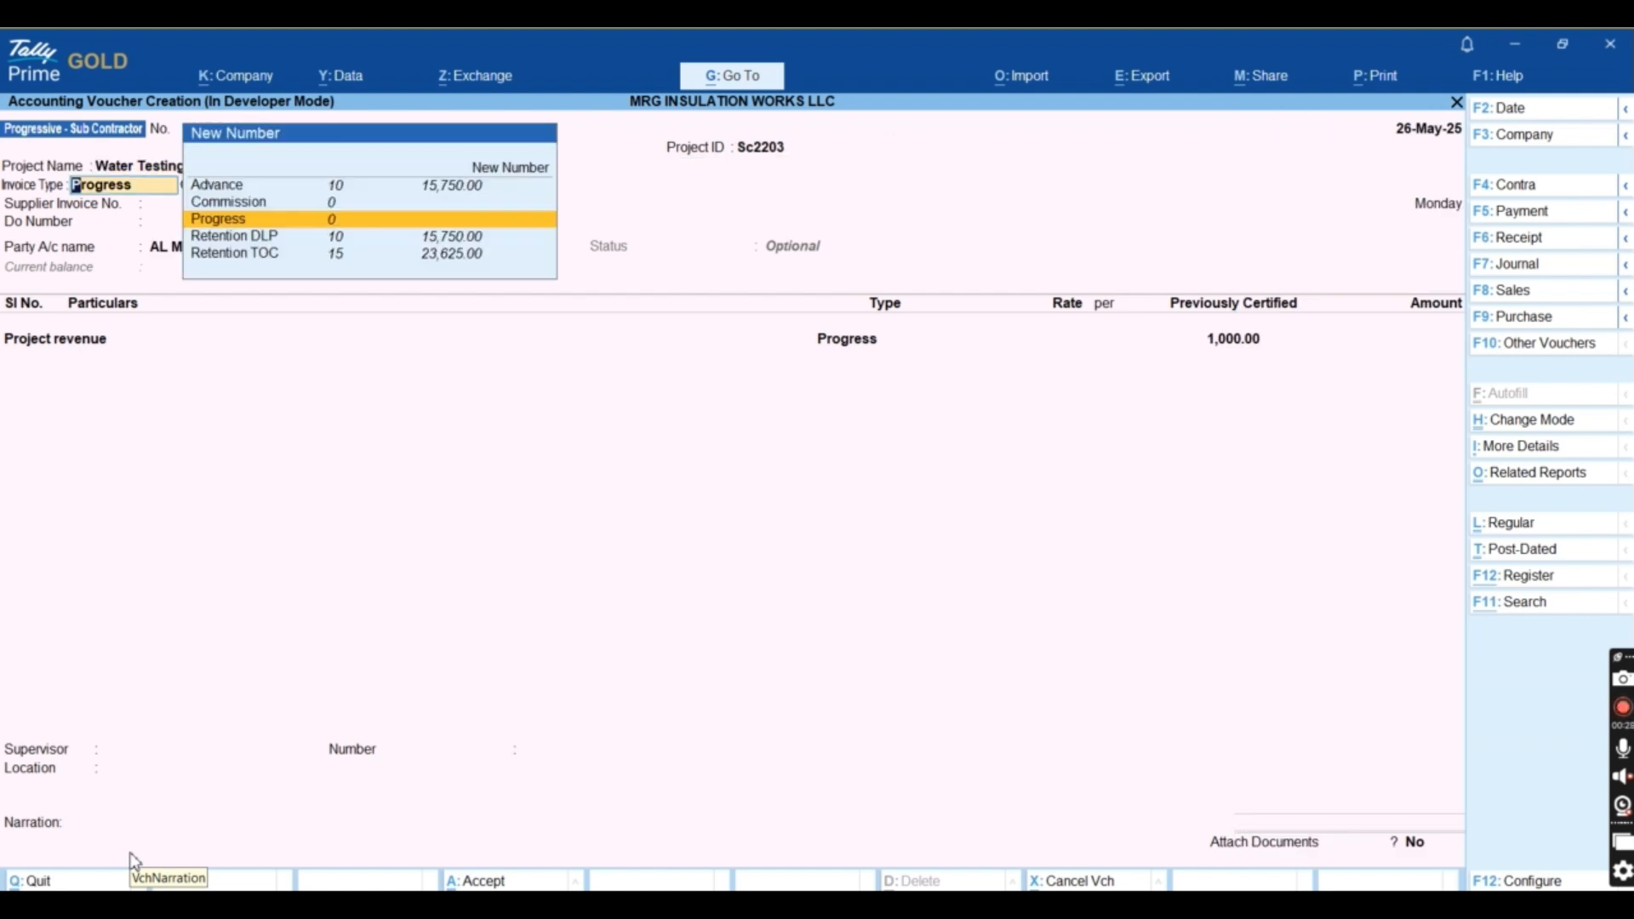
pyautogui.press('Return')
pyautogui.press('Return')
# - Set the current progress quantity of the Advance service to 75 and accept the quantity form
pyautogui.press('Return')
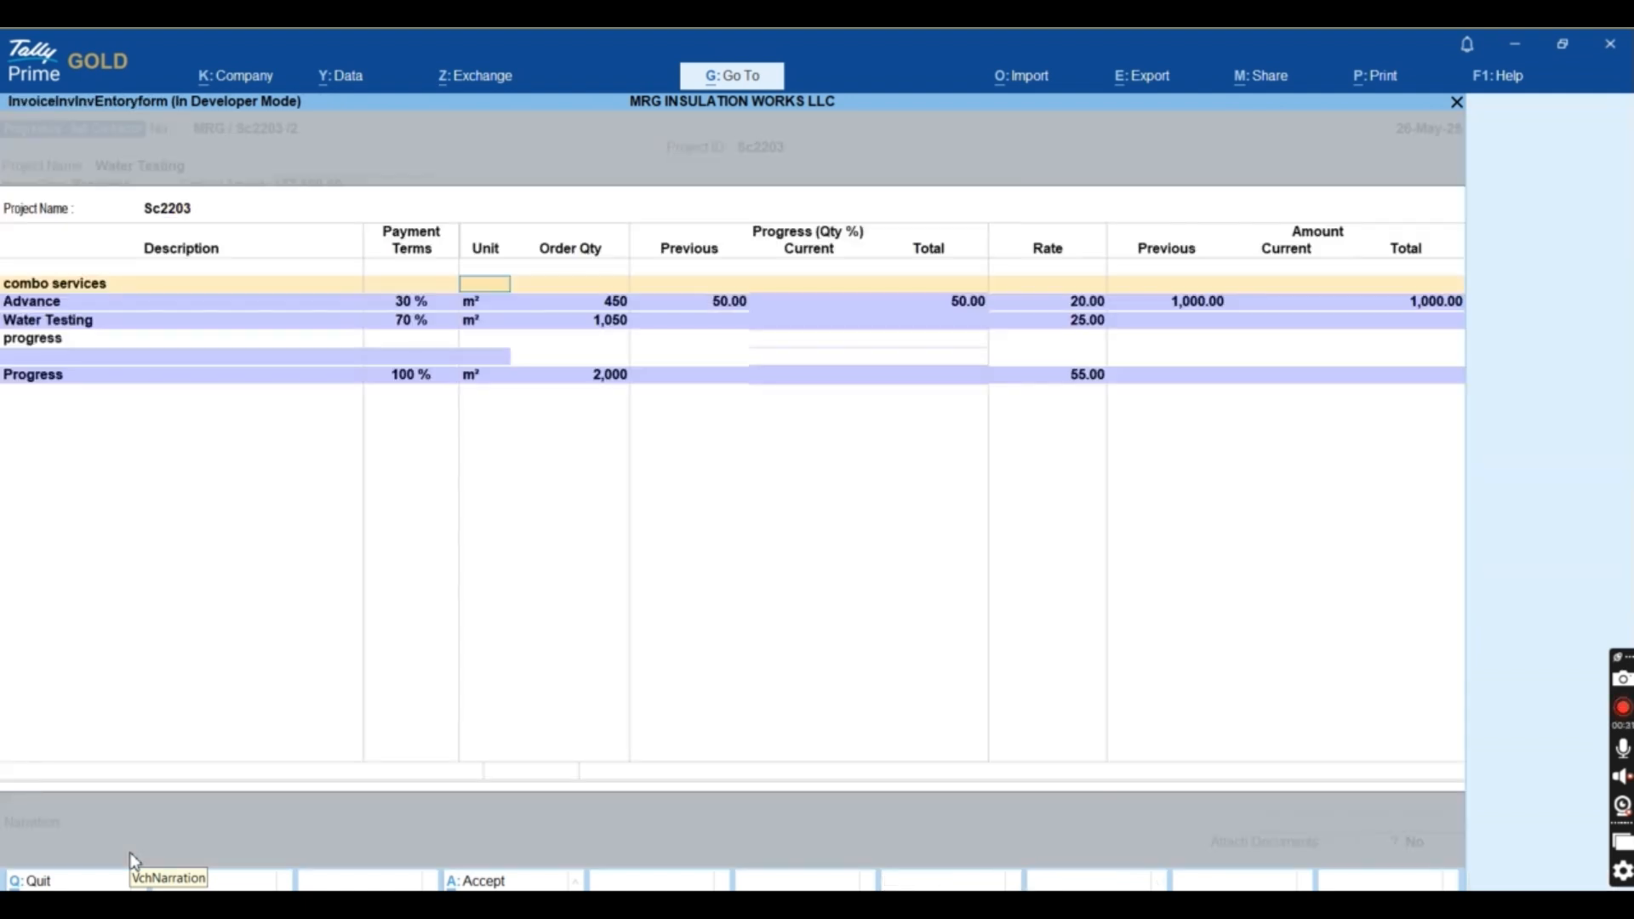
pyautogui.click(813, 303)
pyautogui.write('70')
pyautogui.press('Return')
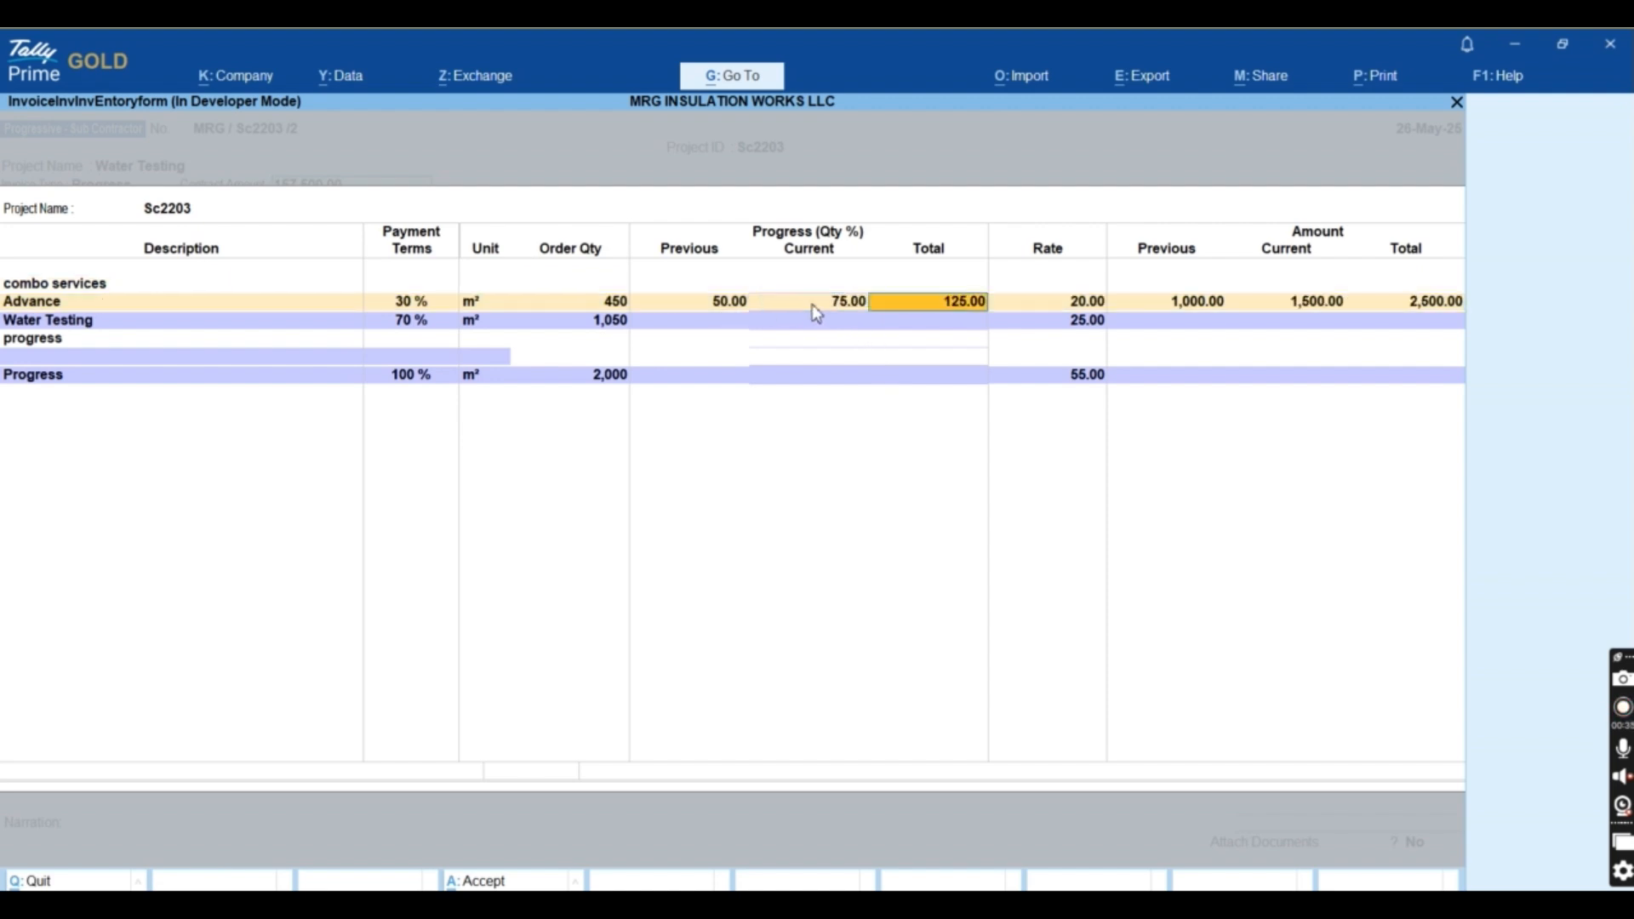
pyautogui.hotkey('ctrl', 'a')
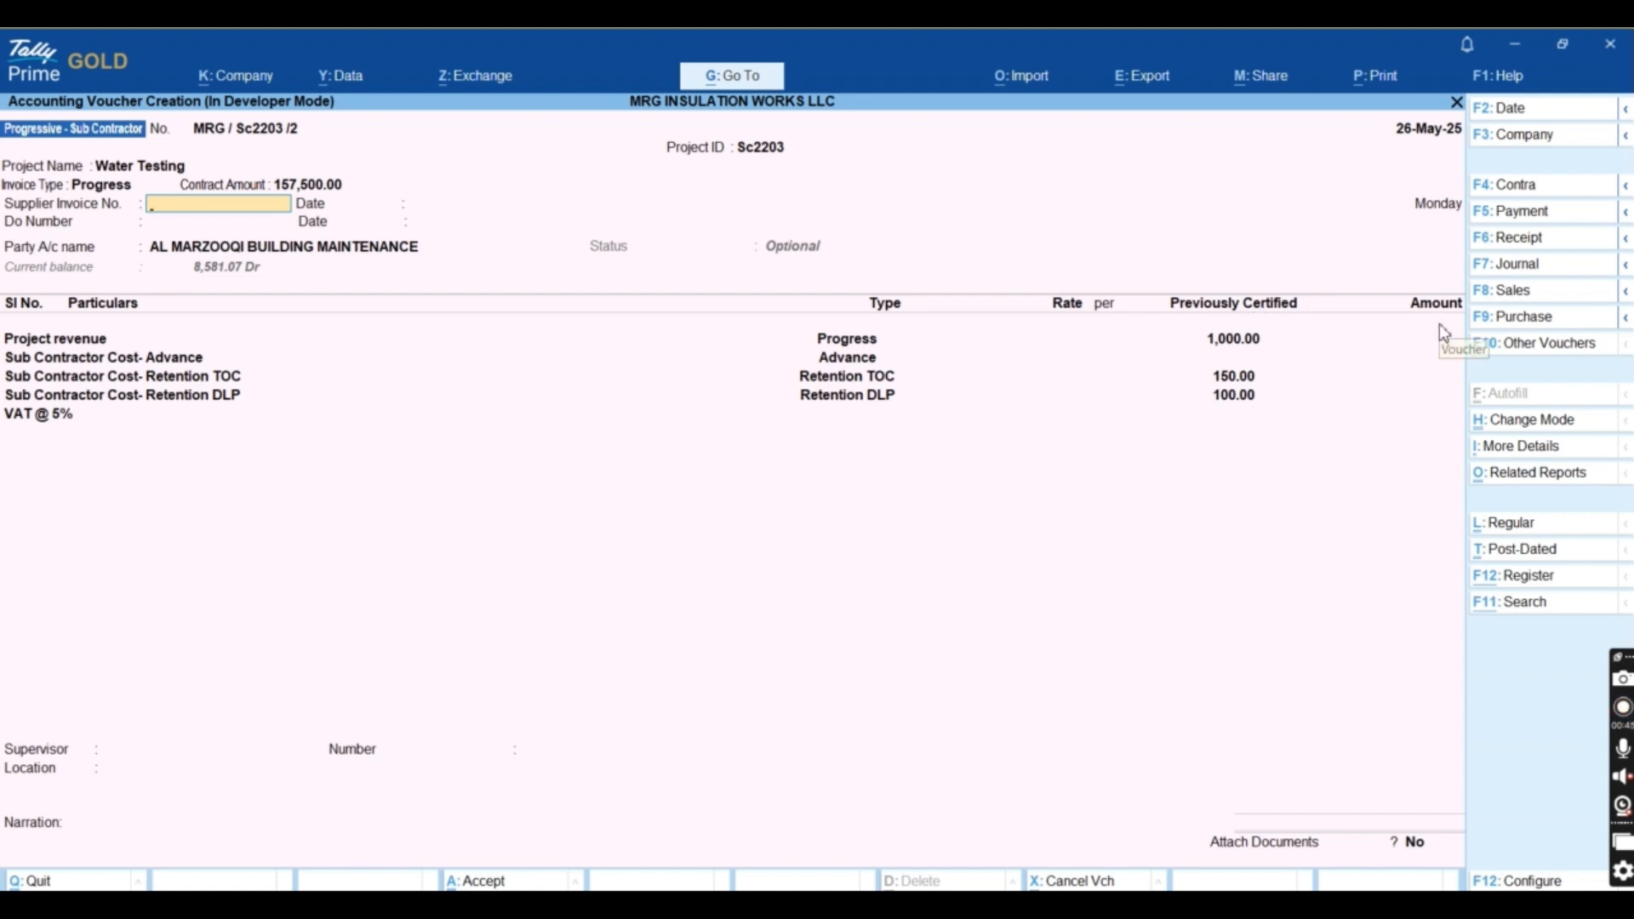
# - Leave the supplier invoice and DO details blank and apply type Progress to the Project Revenue line
pyautogui.press('Return')
pyautogui.press('Return')
pyautogui.press('Return')
pyautogui.press('Return')
pyautogui.press('Return')
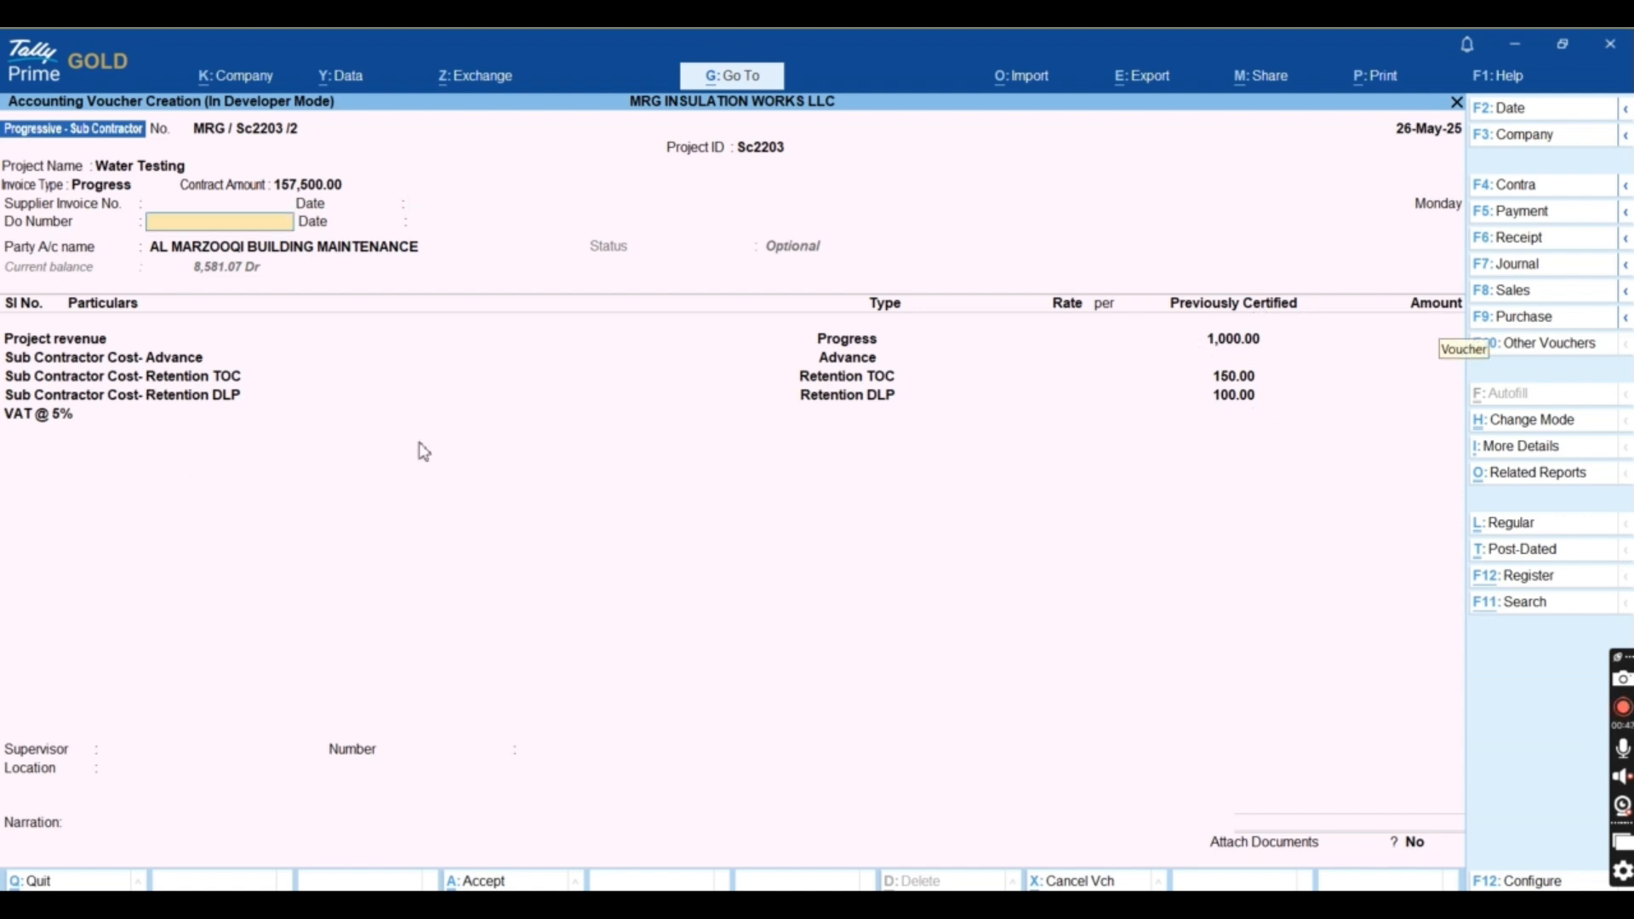
pyautogui.press('Return')
pyautogui.press('Return')
pyautogui.press('Return')
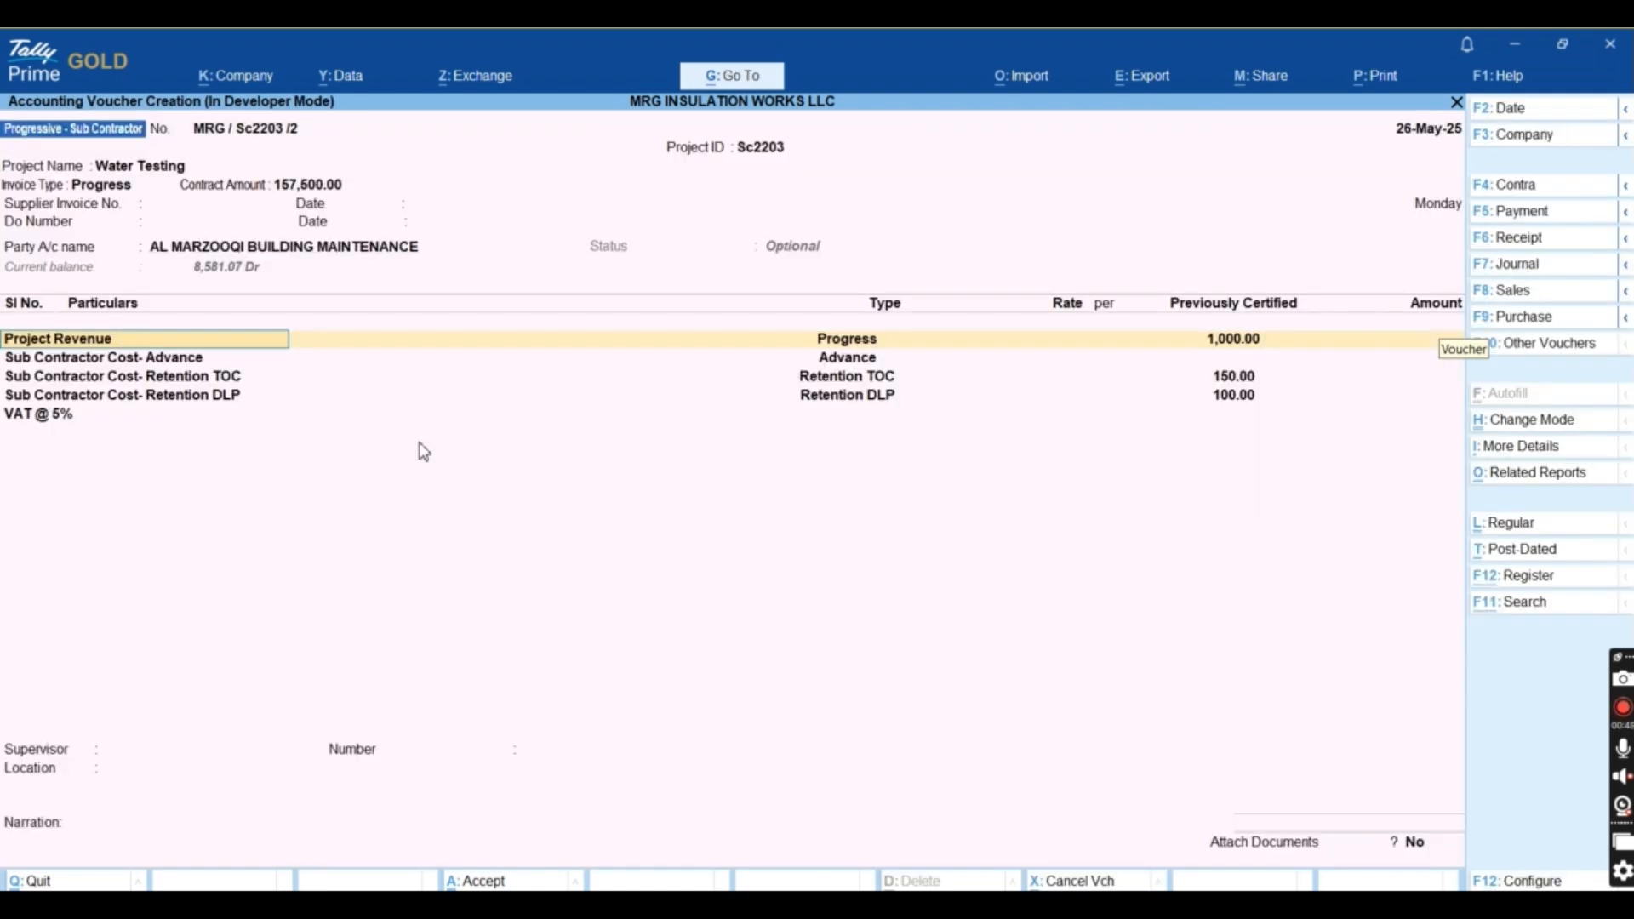
pyautogui.press('Return')
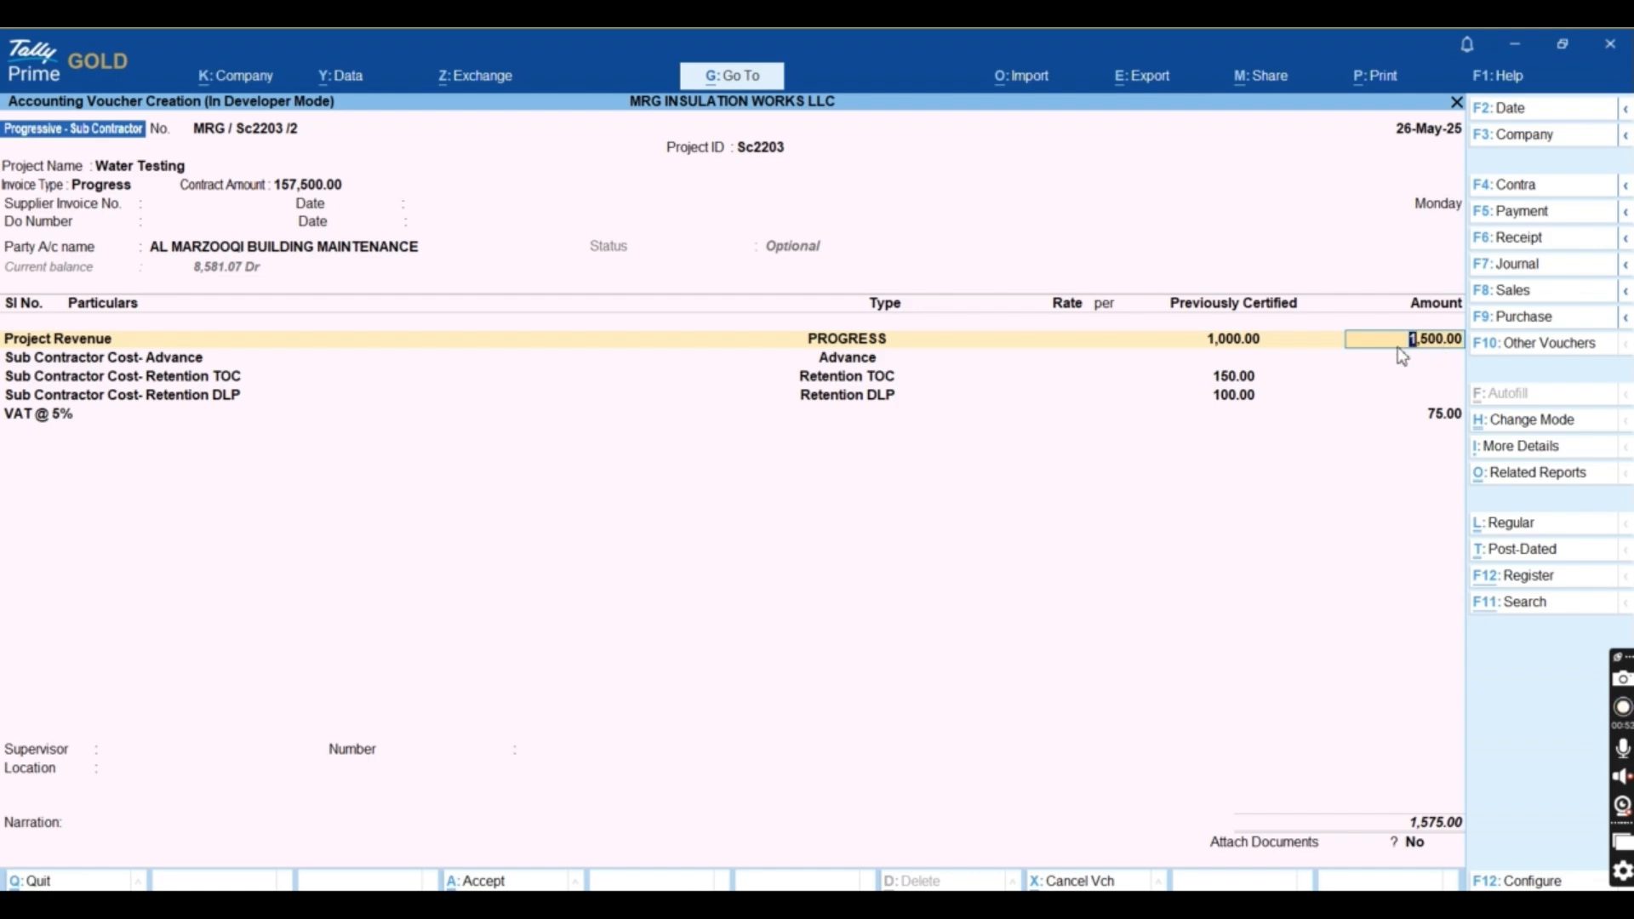
# - Accept the Project Revenue amount and the calculated Advance, Retention TOC, Retention DLP and VAT @ 5% lines
pyautogui.press('alt')
pyautogui.hotkey('alt', 'p')
pyautogui.press('Escape')
pyautogui.press('Return')
pyautogui.press('Return')
pyautogui.press('Return')
pyautogui.press('Return')
pyautogui.press('Return')
pyautogui.press('Return')
pyautogui.press('Return')
pyautogui.press('Return')
pyautogui.press('Return')
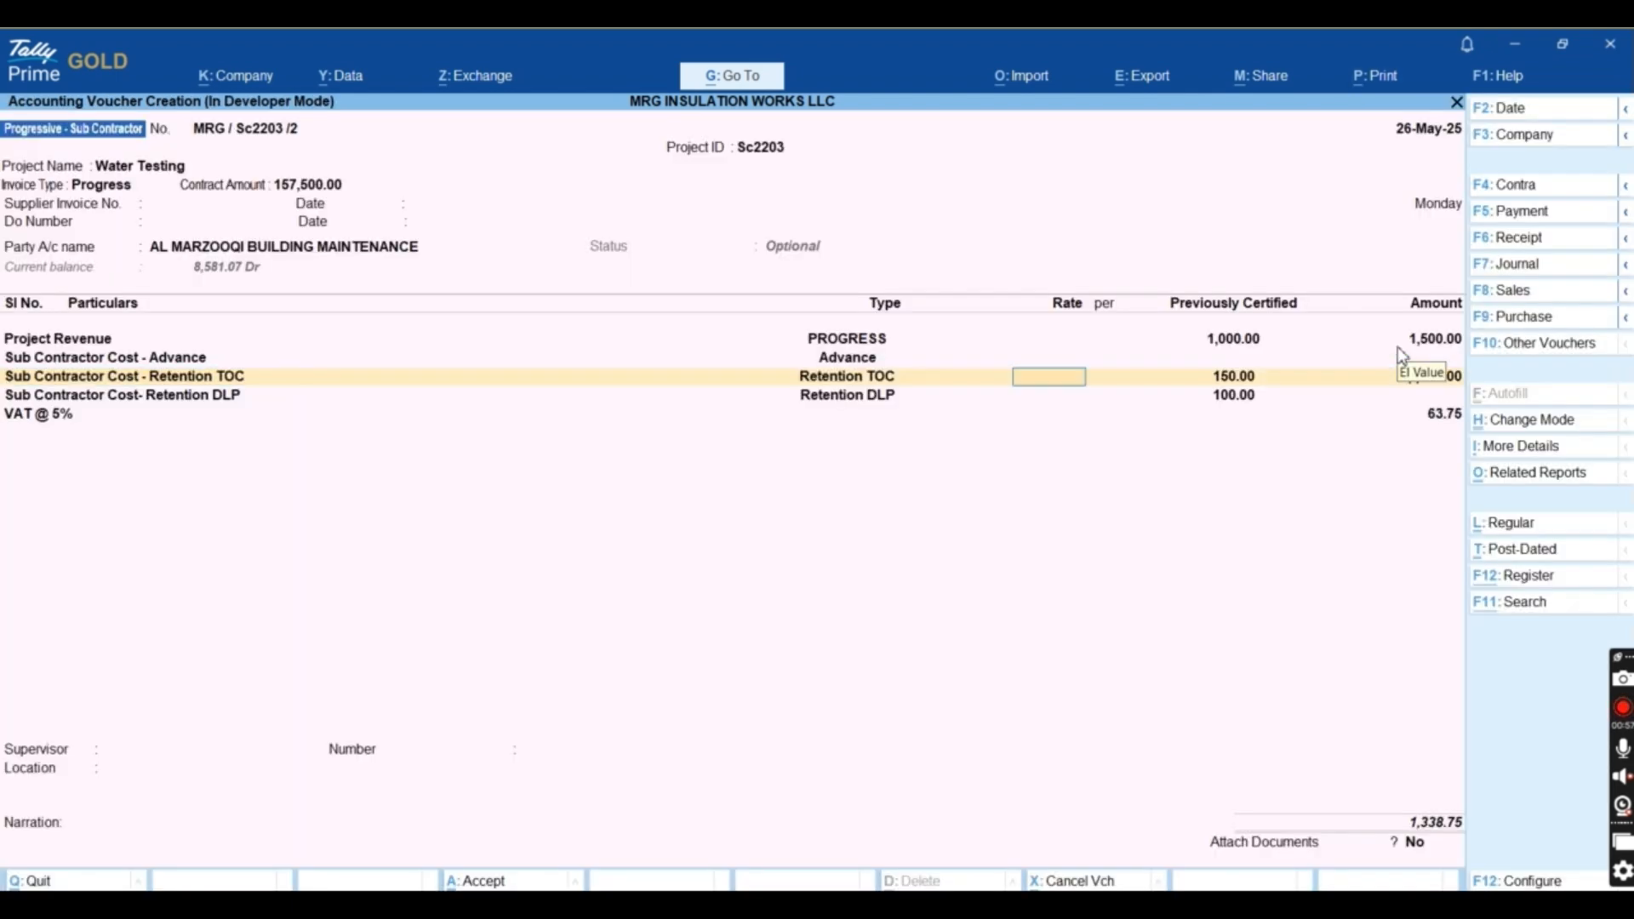
pyautogui.press('Return')
pyautogui.press('Return')
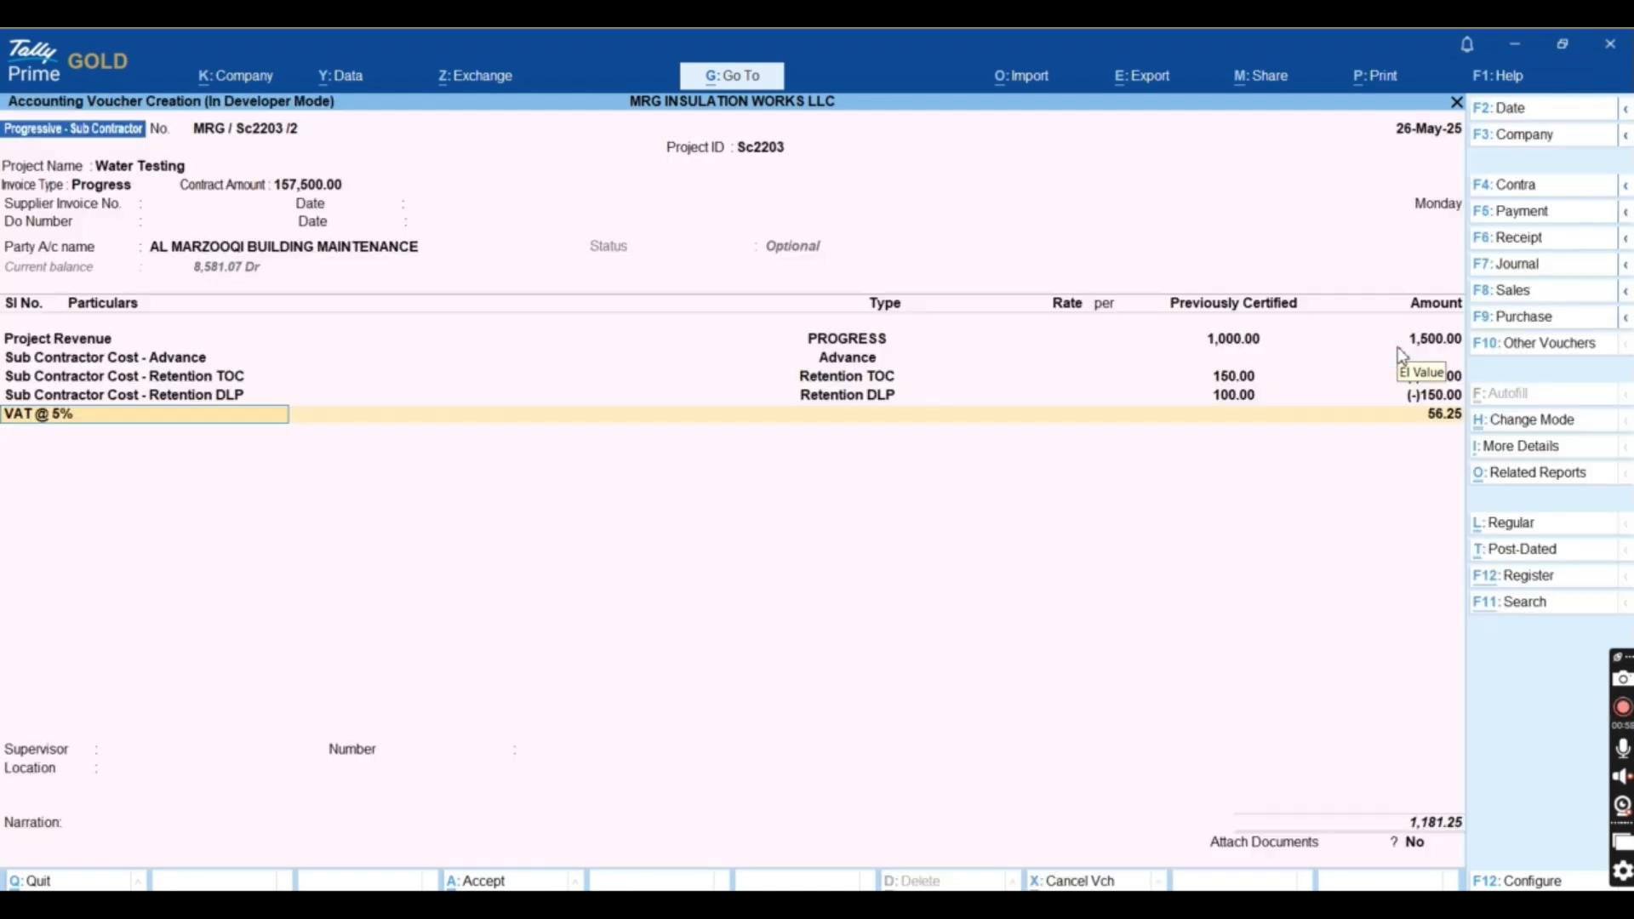
pyautogui.press('Return')
# - Preview the voucher's payment certificate, examine its cumulative, previous and current amounts up close, and return to the voucher
pyautogui.press('alt')
pyautogui.hotkey('alt', 'p')
pyautogui.press('Return')
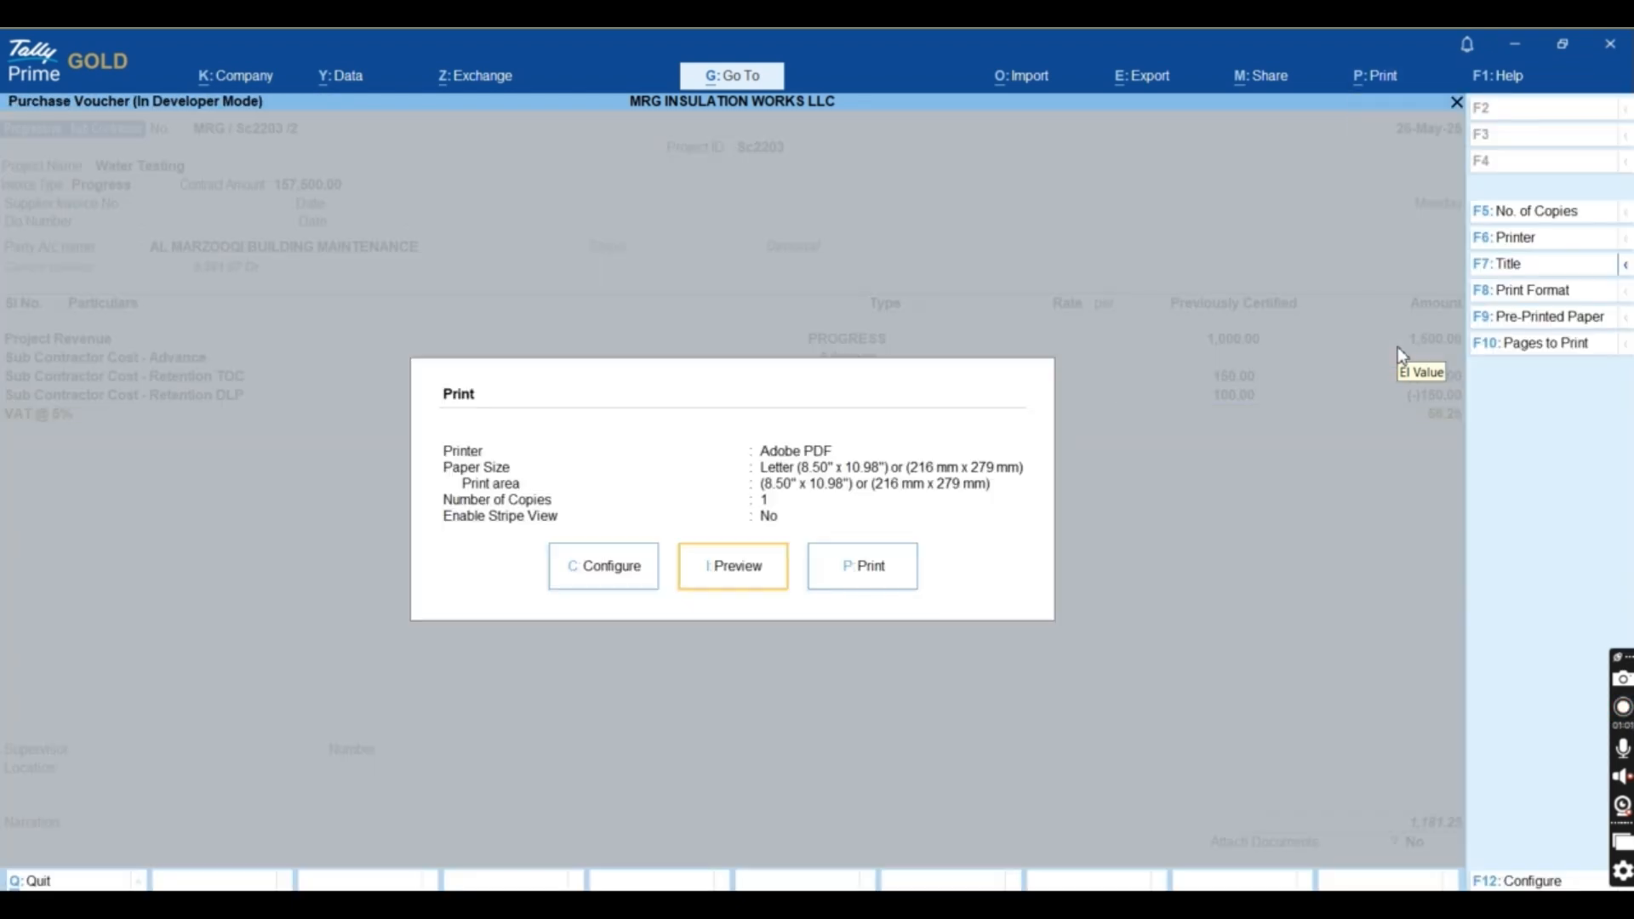
pyautogui.press('i')
pyautogui.press('z')
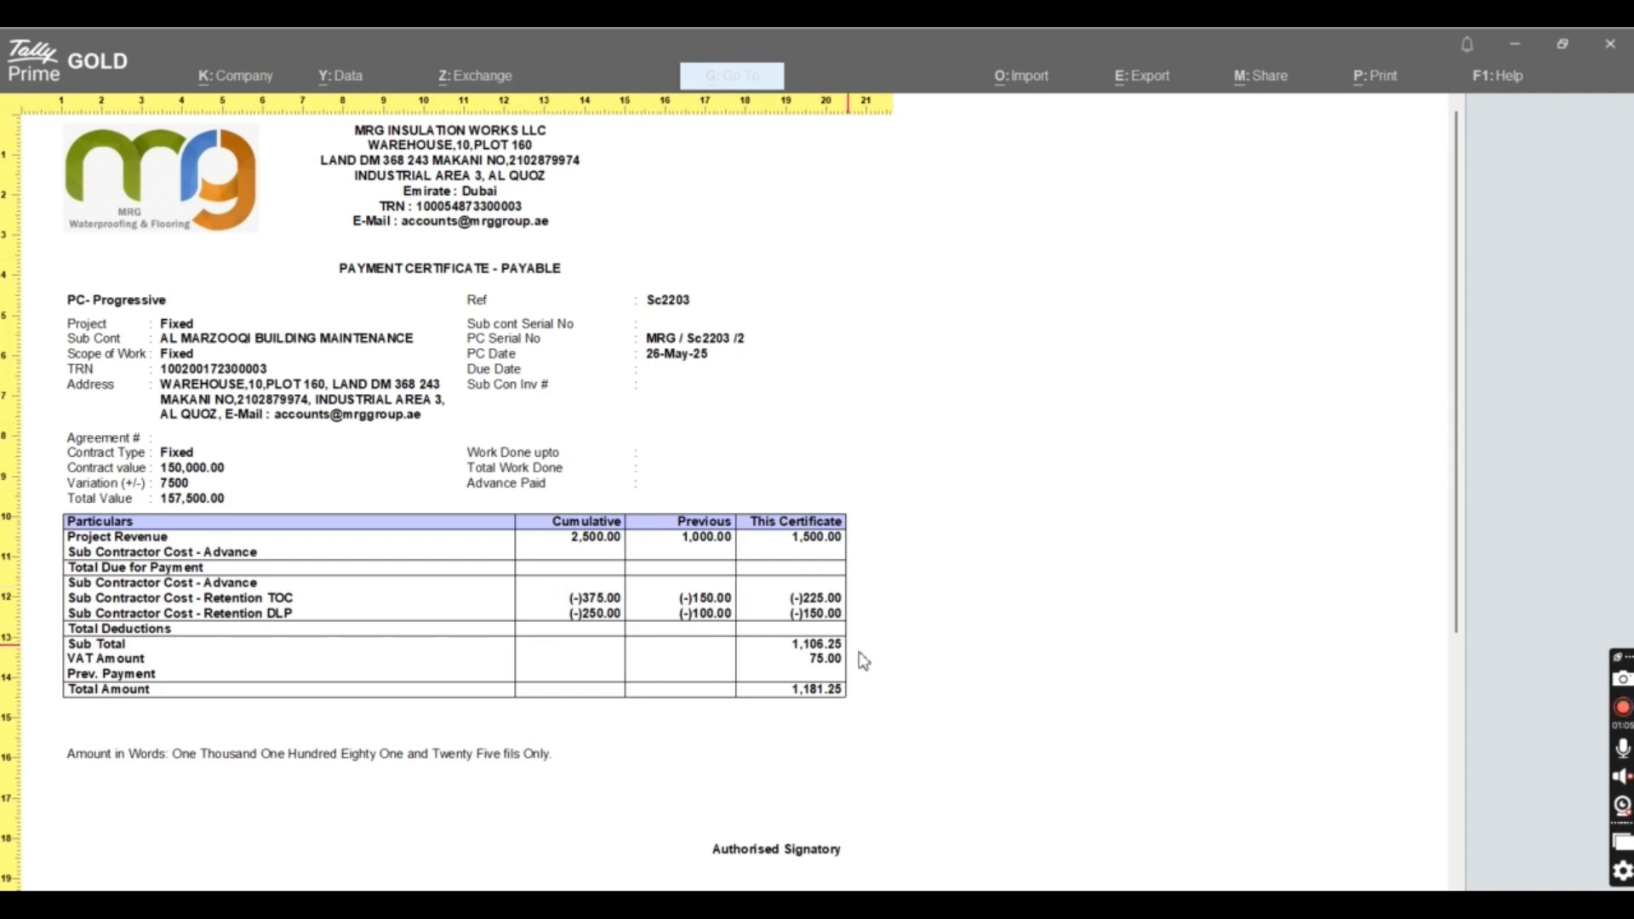
pyautogui.press('z')
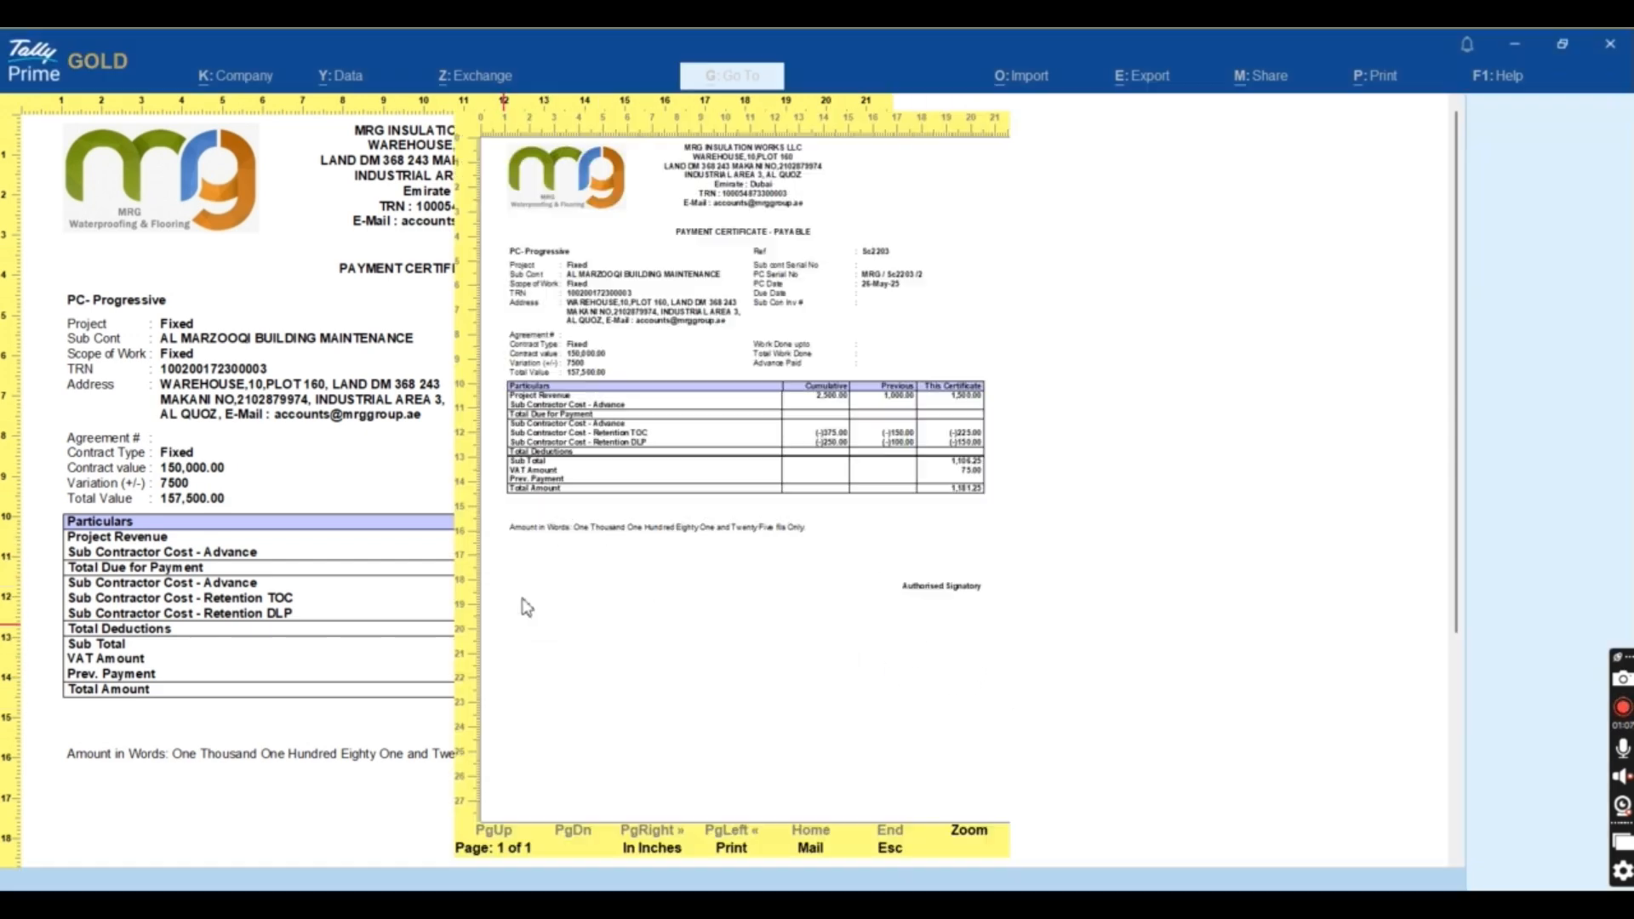
pyautogui.press('Escape')
pyautogui.press('Escape')
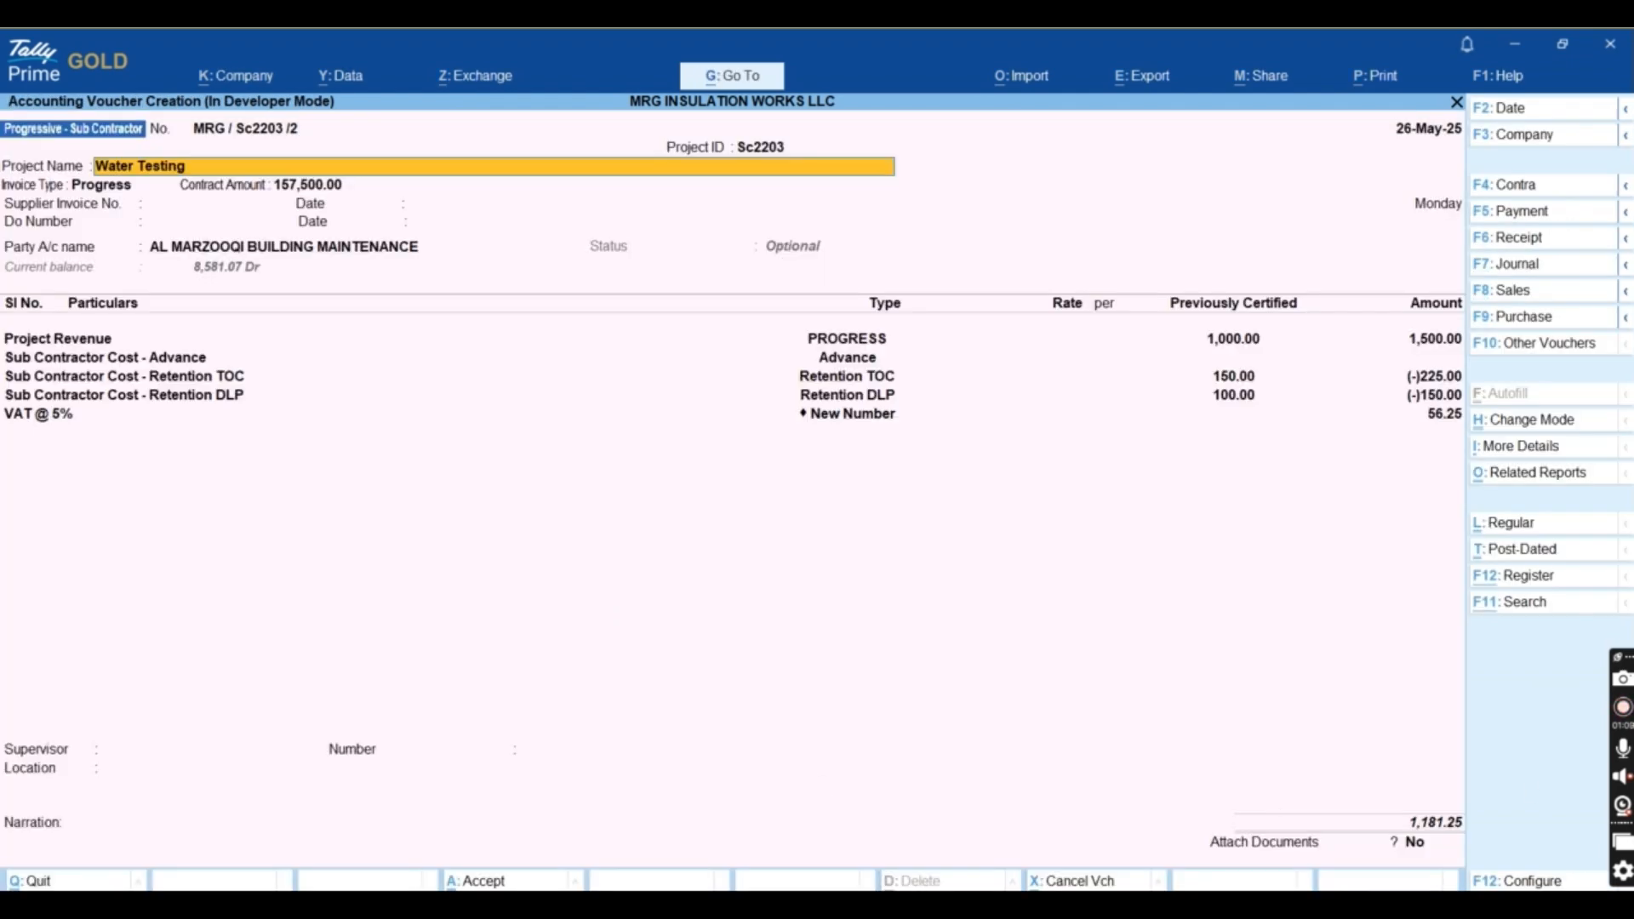